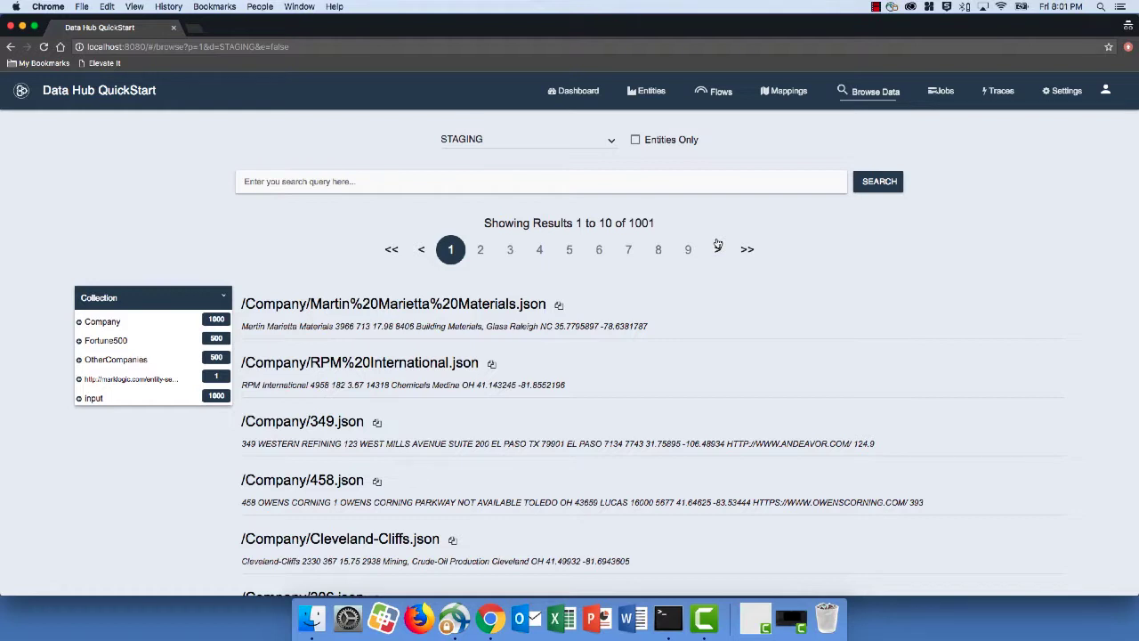
Step: Open the Company entity's definition for editing from the entities view
{"action": "left_click", "coordinate": [649, 93]}
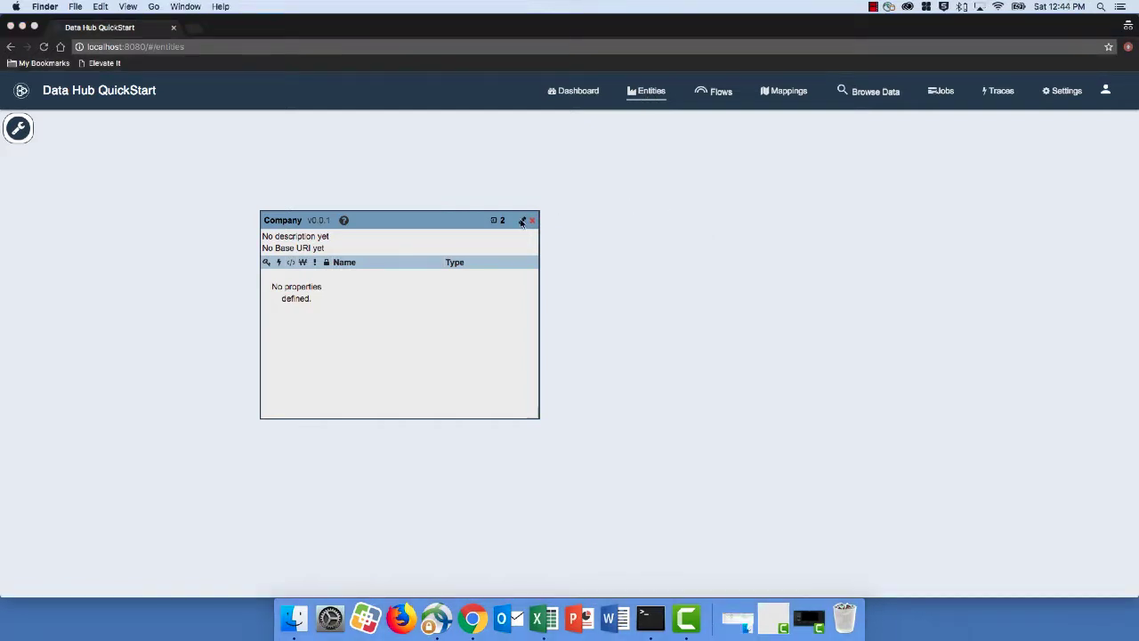
{"action": "left_click", "coordinate": [522, 222]}
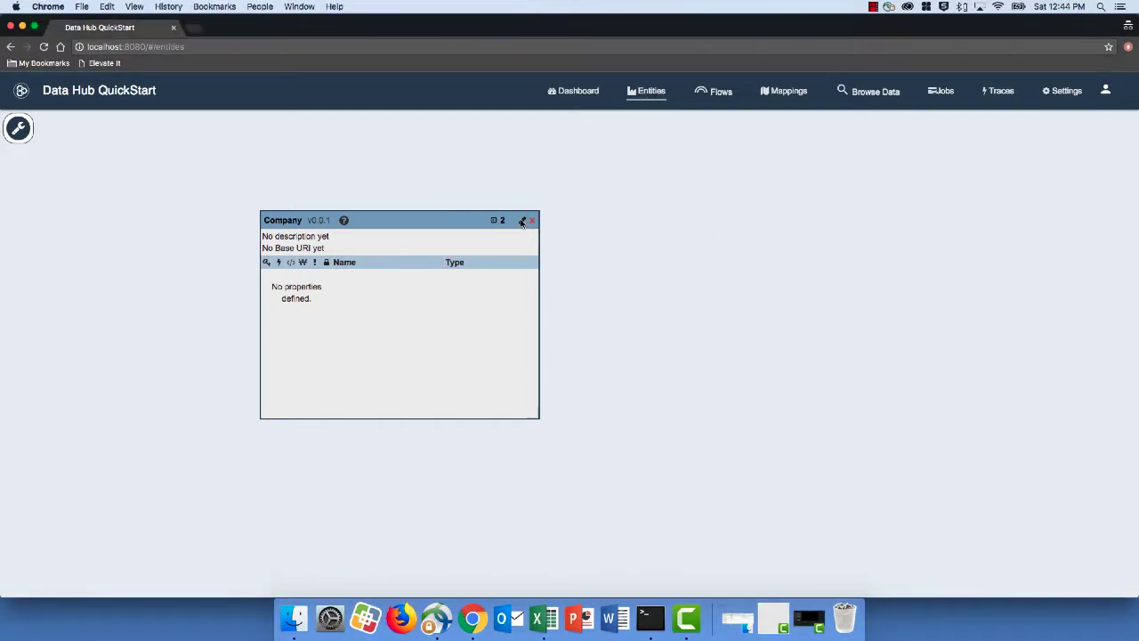
{"action": "left_click", "coordinate": [522, 221]}
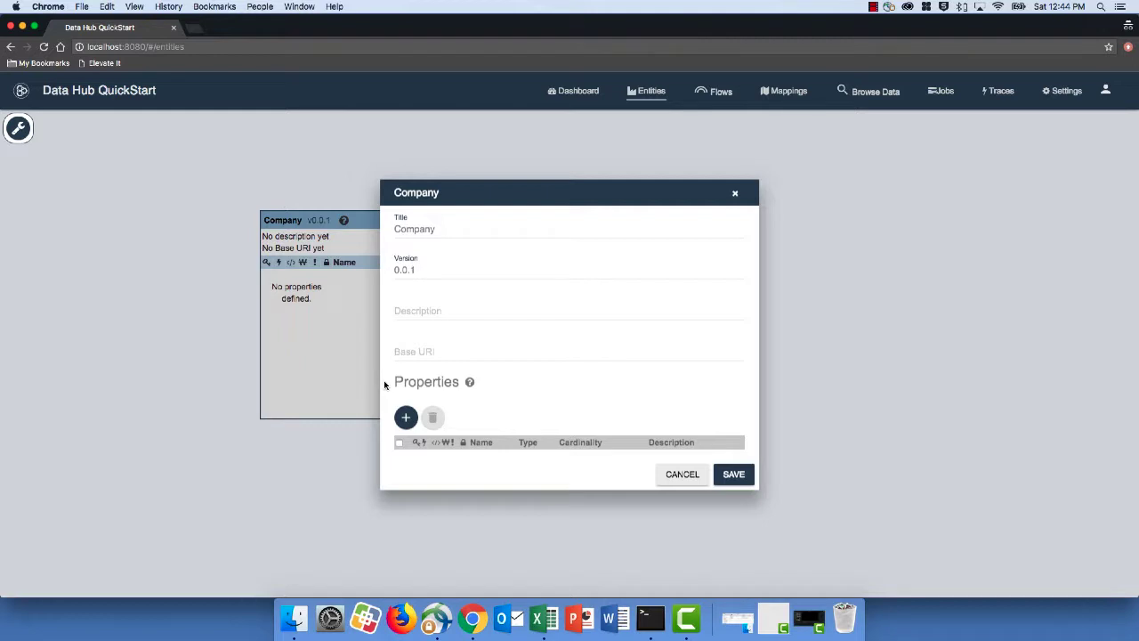
Step: Add a property named companyName with type string to the Company entity
{"action": "left_click", "coordinate": [403, 418]}
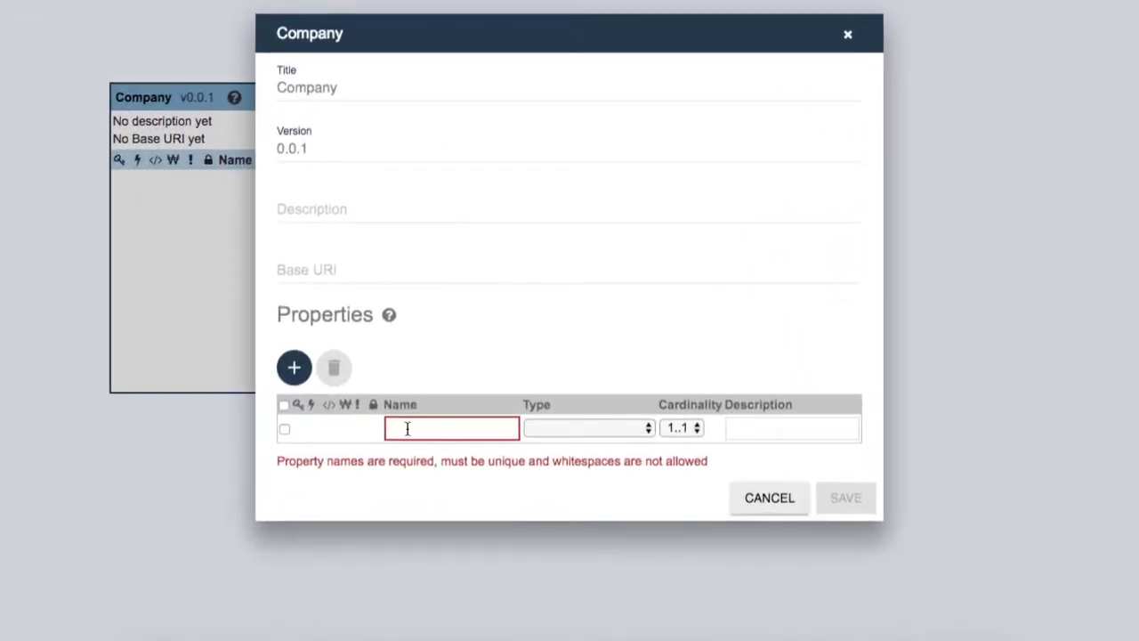
{"action": "left_click", "coordinate": [461, 442]}
{"action": "type", "text": "companyName"}
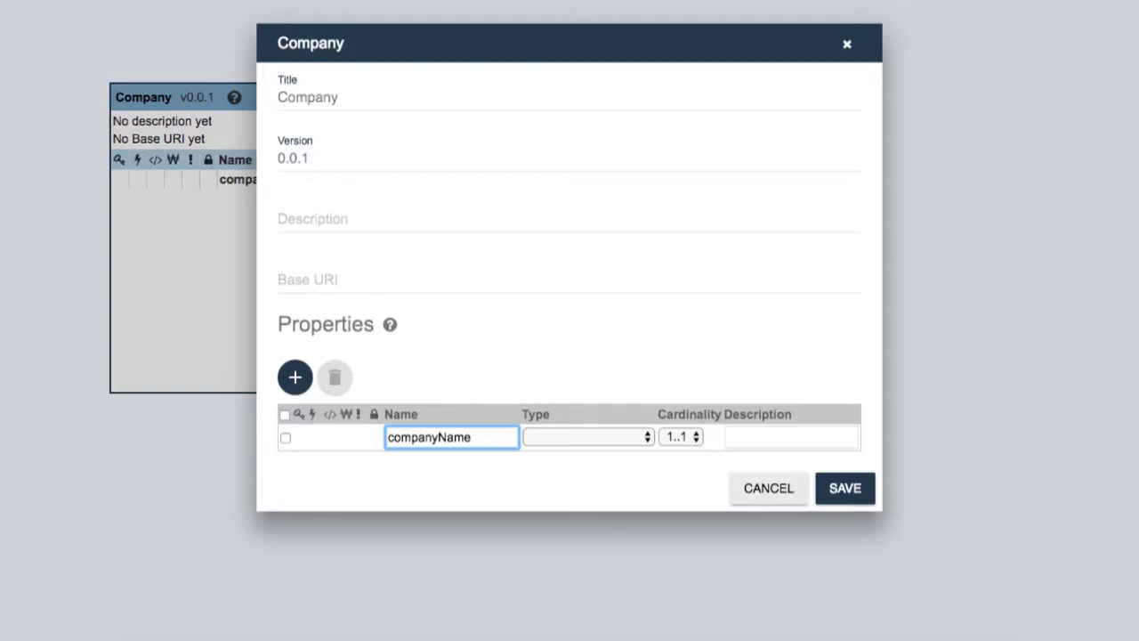
{"action": "left_click", "coordinate": [605, 436]}
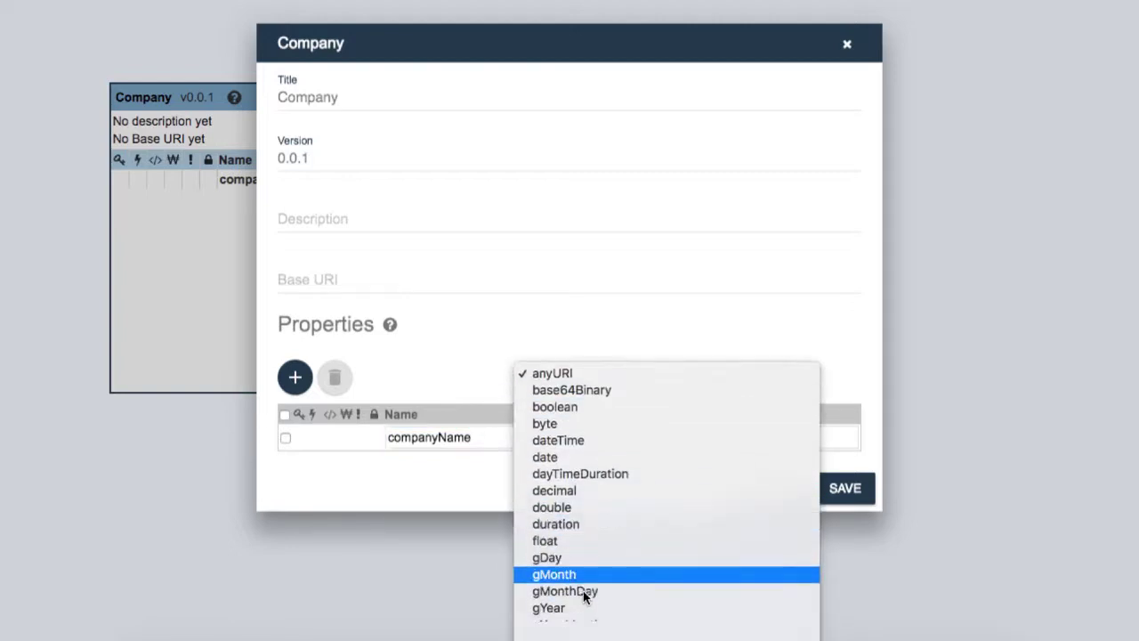
{"action": "scroll", "coordinate": [584, 592], "scroll_direction": "down", "scroll_amount": 5}
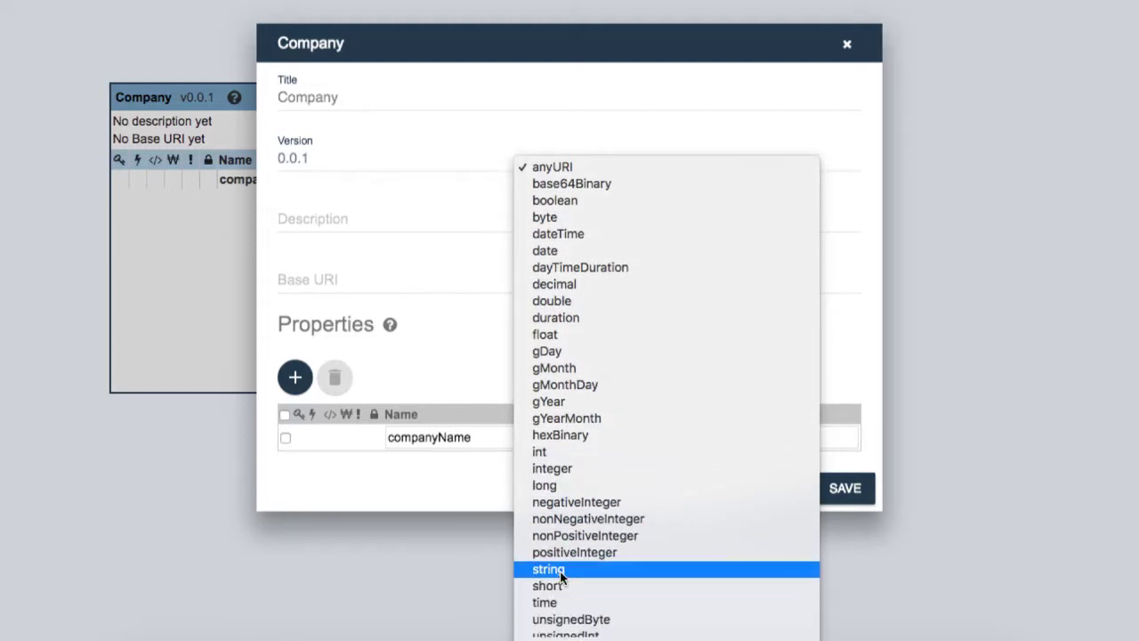
{"action": "left_click", "coordinate": [559, 570]}
{"action": "left_click", "coordinate": [753, 435]}
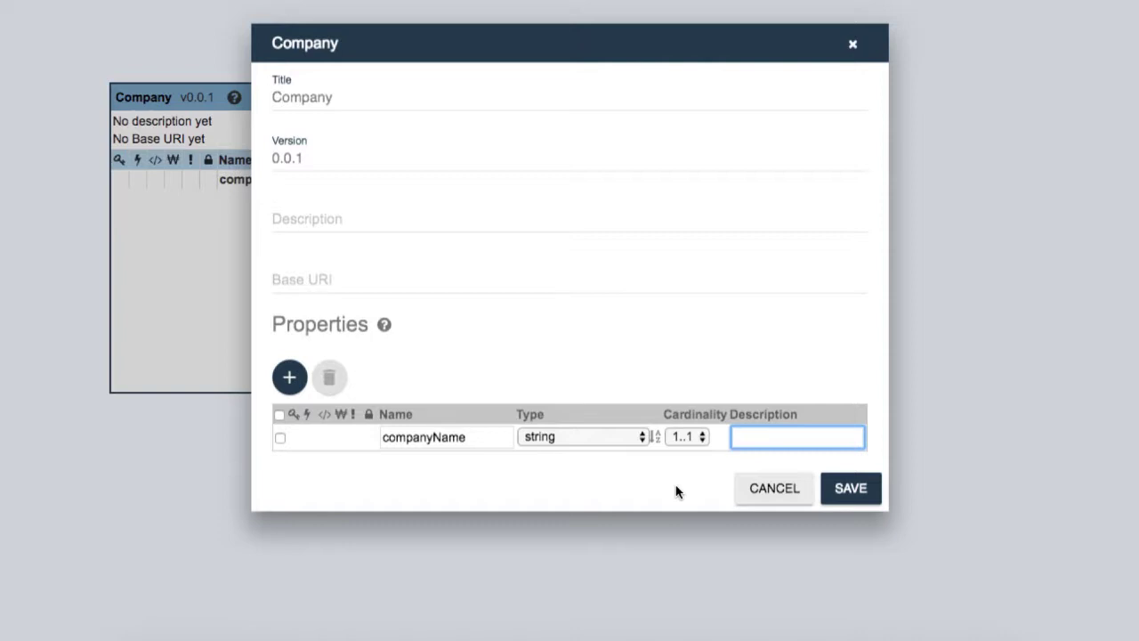
Step: Add a second property named totalRevenue with type decimal to the Company entity
{"action": "left_click", "coordinate": [287, 378]}
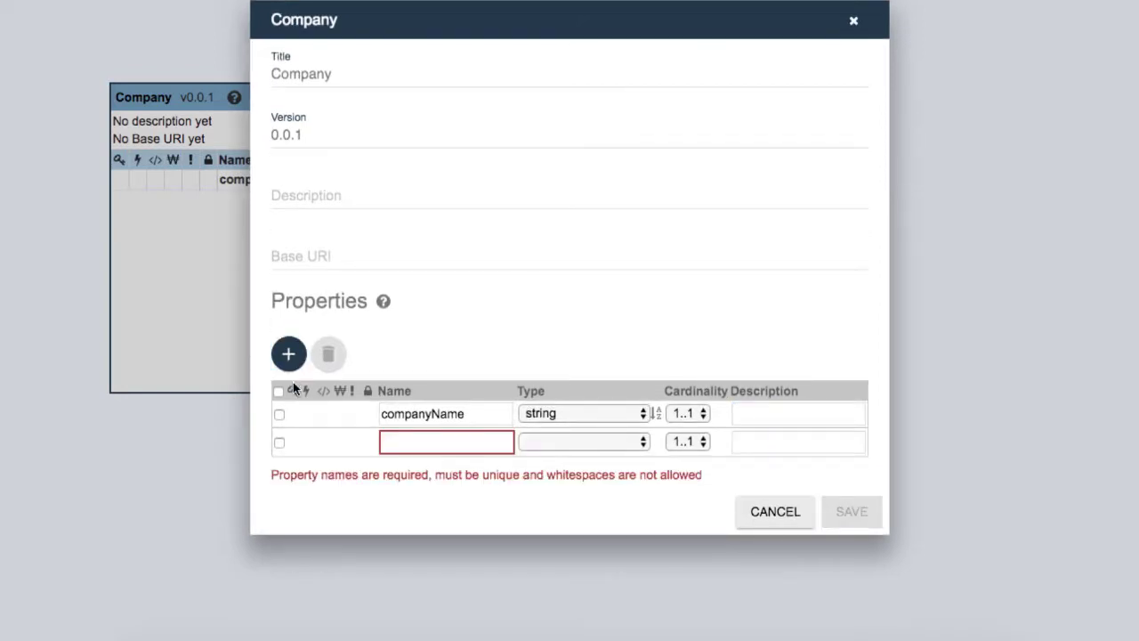
{"action": "left_click", "coordinate": [418, 440]}
{"action": "type", "text": "totalRevenue"}
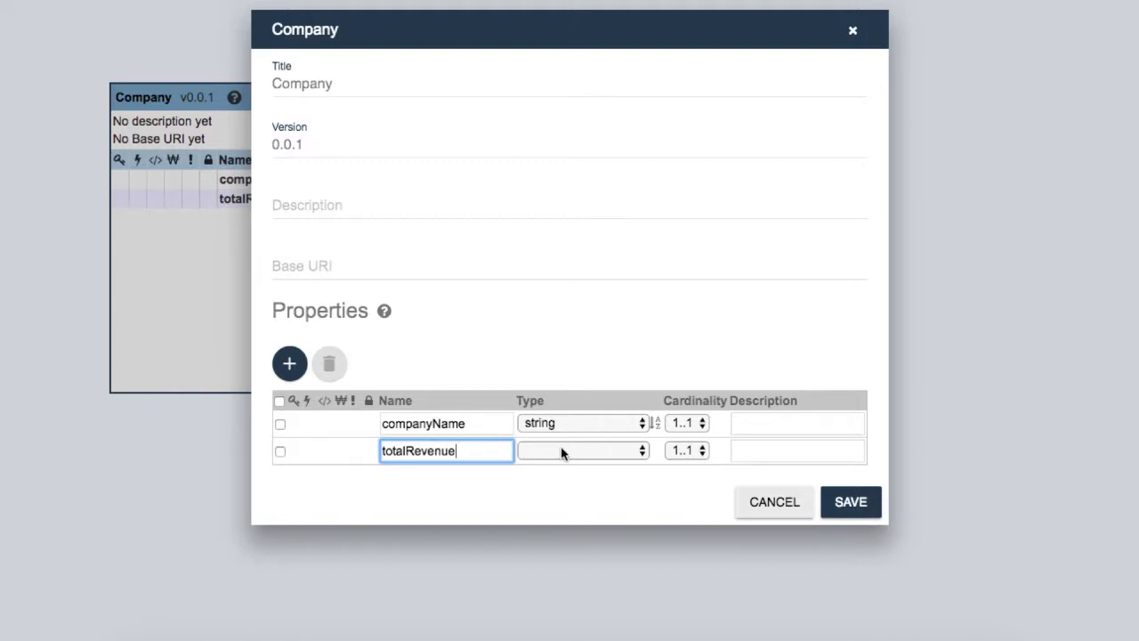
{"action": "left_click", "coordinate": [560, 449]}
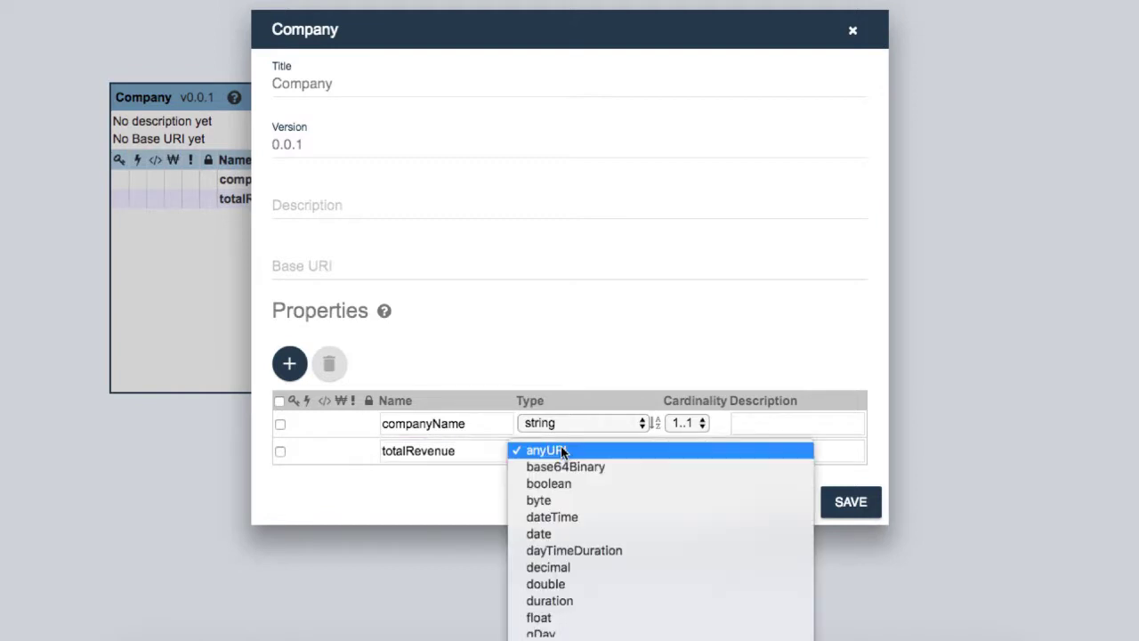
{"action": "left_click", "coordinate": [558, 566]}
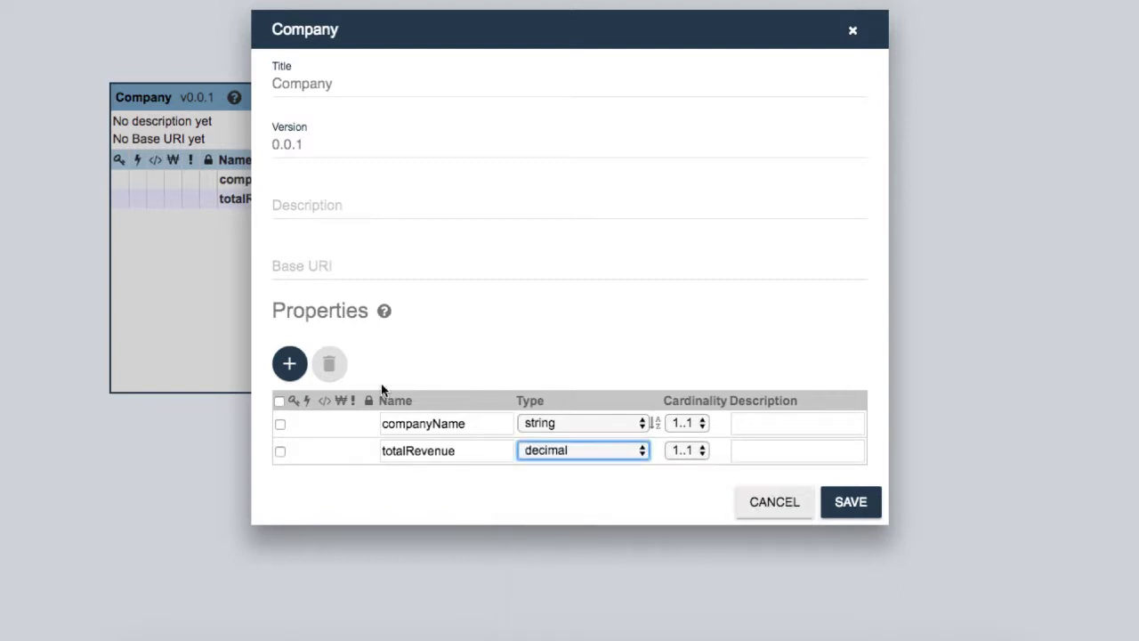
Step: Add a property named totalProfit with type decimal below totalRevenue
{"action": "left_click", "coordinate": [287, 365]}
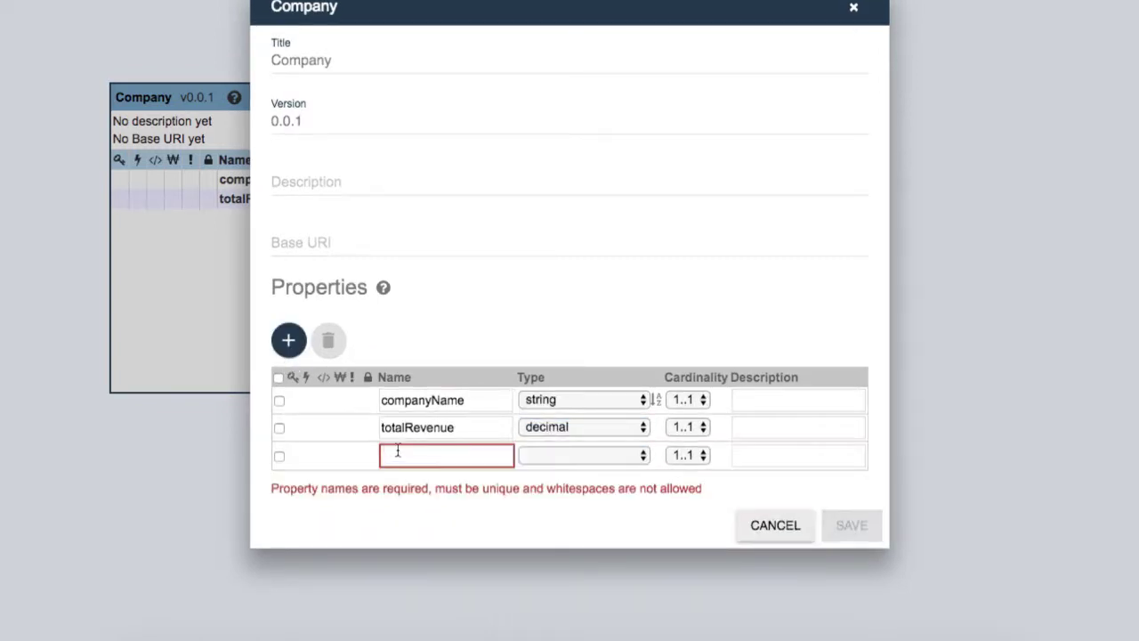
{"action": "type", "text": "totalProfit"}
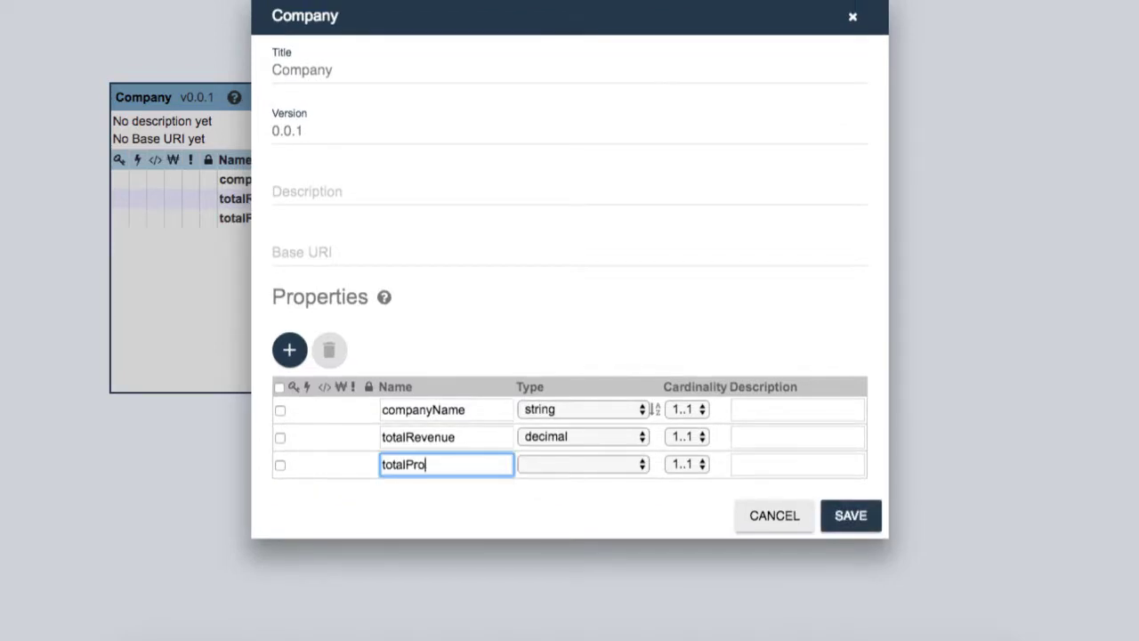
{"action": "left_click", "coordinate": [541, 462]}
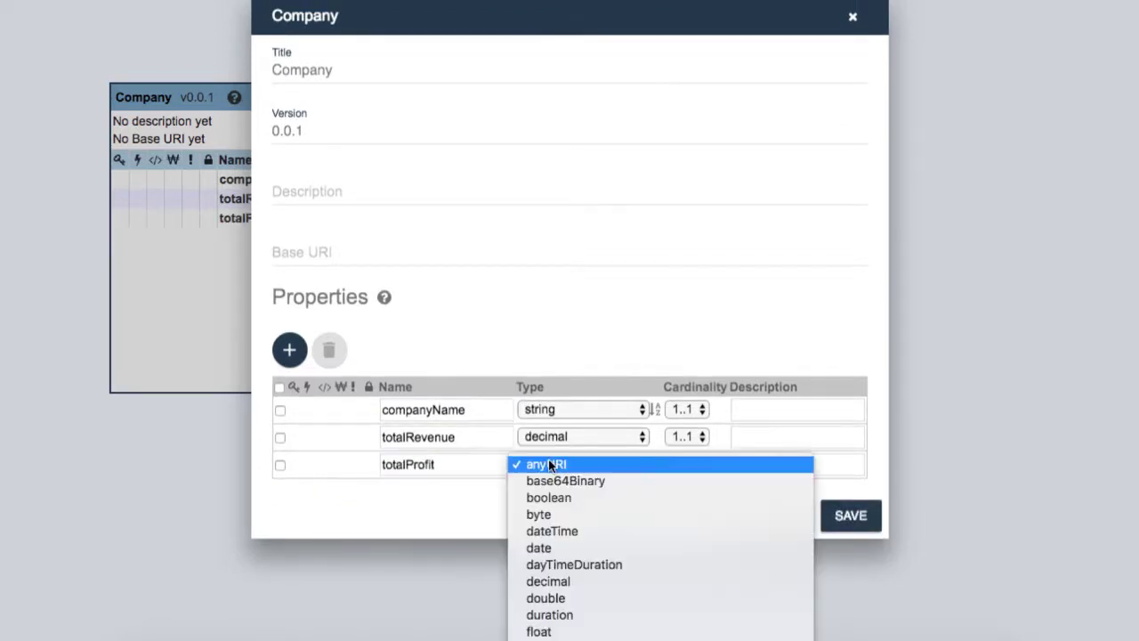
{"action": "left_click", "coordinate": [558, 583]}
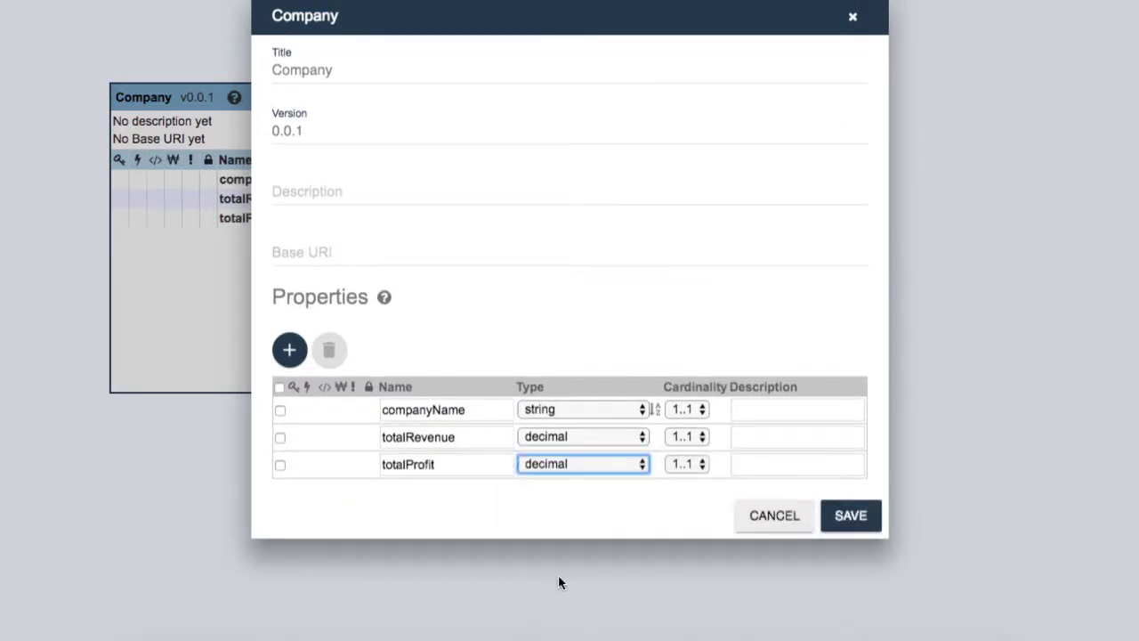
Step: Add a property named profitMargin with type decimal below totalProfit
{"action": "left_click", "coordinate": [289, 351]}
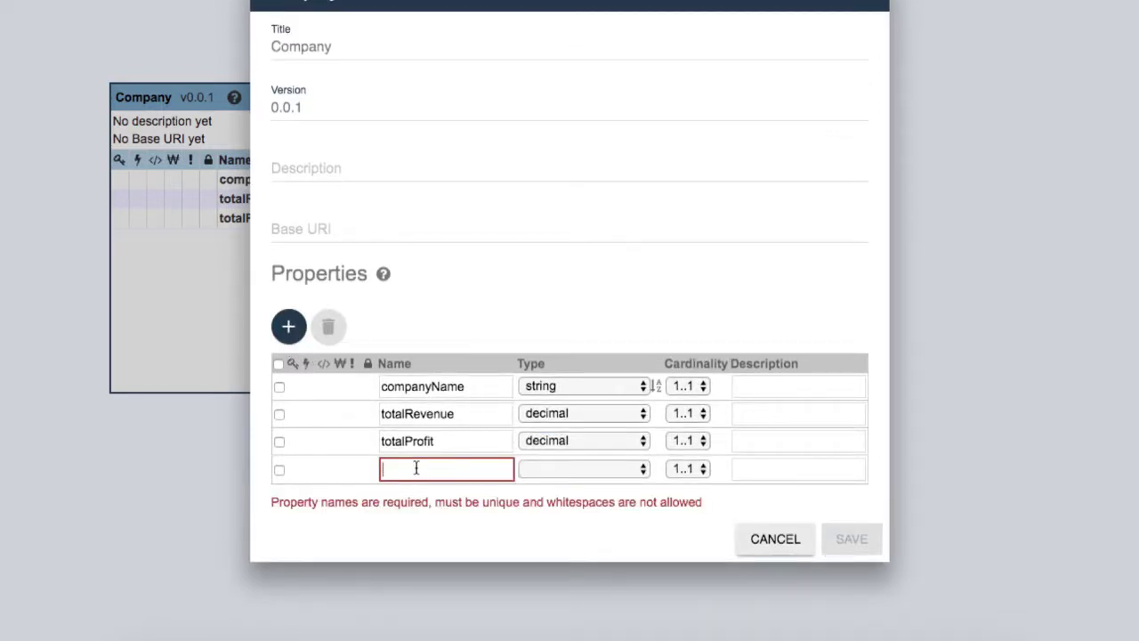
{"action": "type", "text": "profitMargin"}
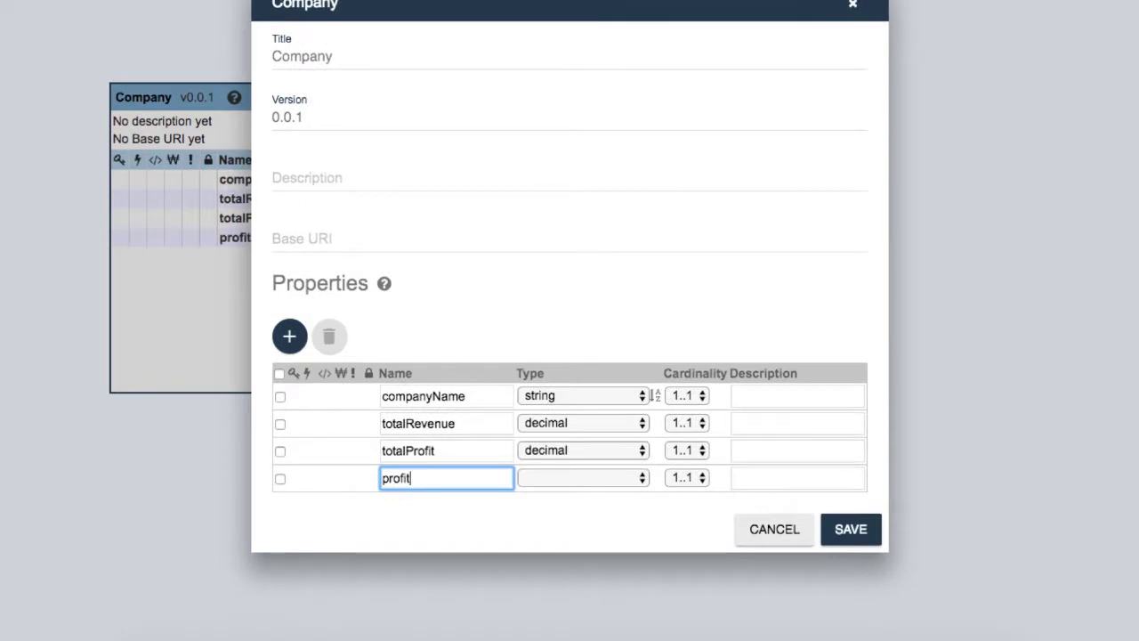
{"action": "left_click", "coordinate": [582, 479]}
{"action": "left_click", "coordinate": [548, 594]}
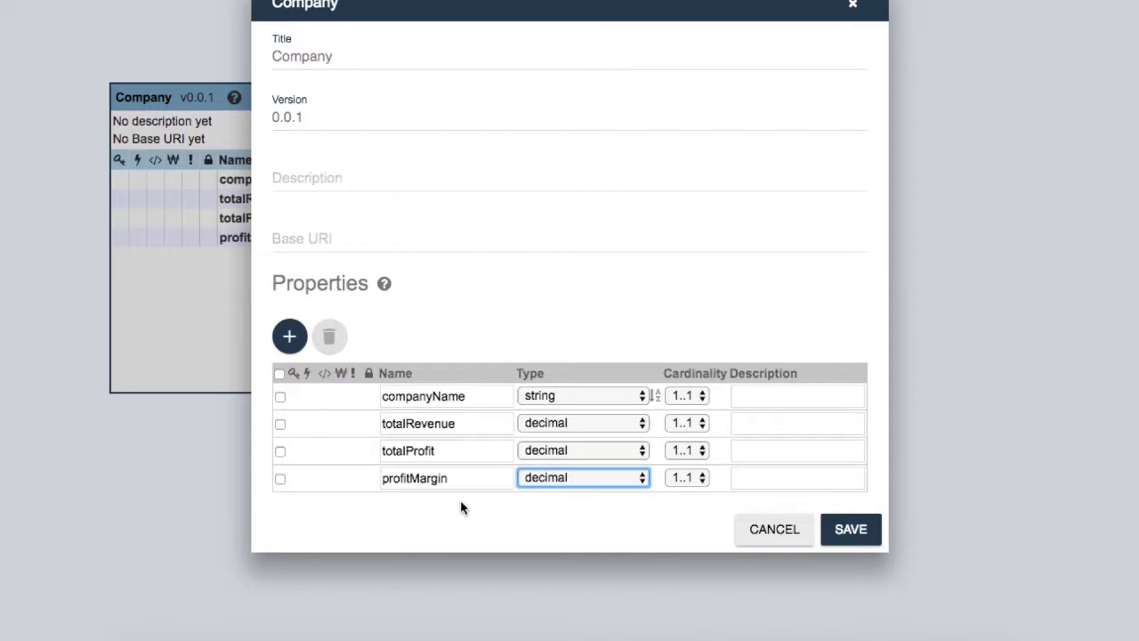
Step: Enter the formula "totalProfit / totalRevenue * 100" as the description of the profitMargin property
{"action": "left_click", "coordinate": [743, 480]}
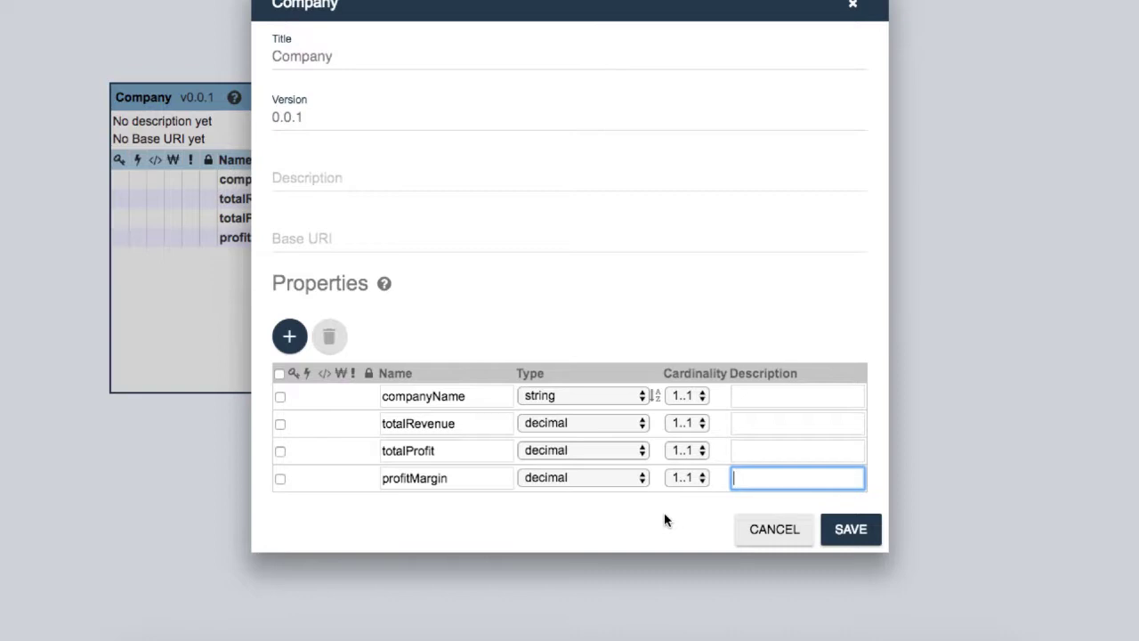
{"action": "key", "text": "super+v"}
{"action": "key", "text": "super+a"}
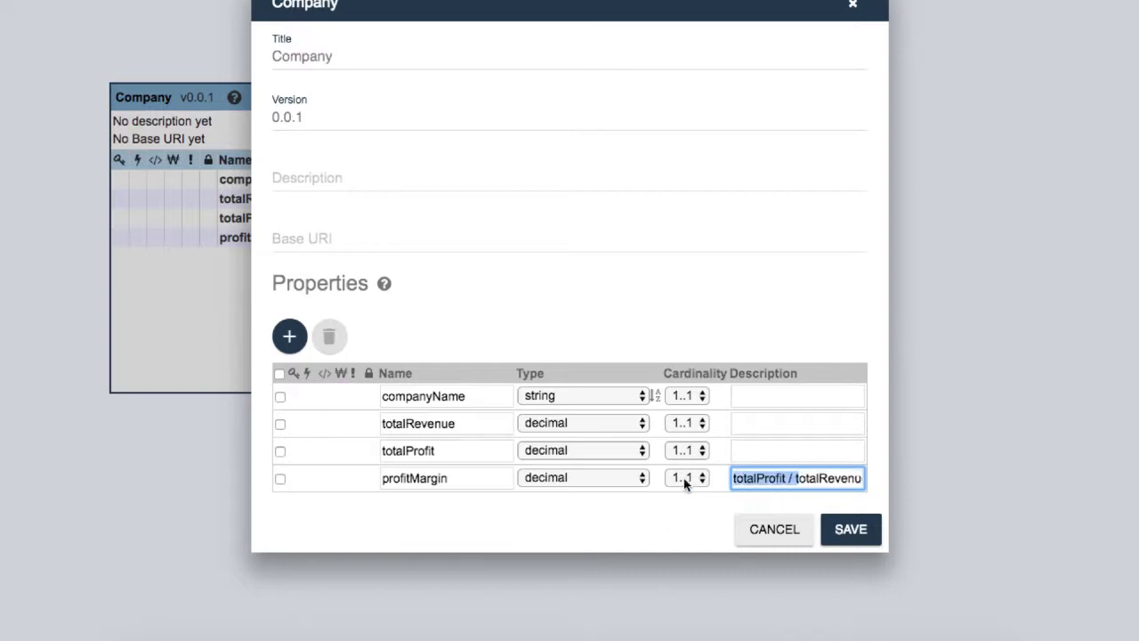
{"action": "left_click", "coordinate": [742, 479]}
{"action": "left_click_drag", "start_coordinate": [789, 480], "coordinate": [856, 478]}
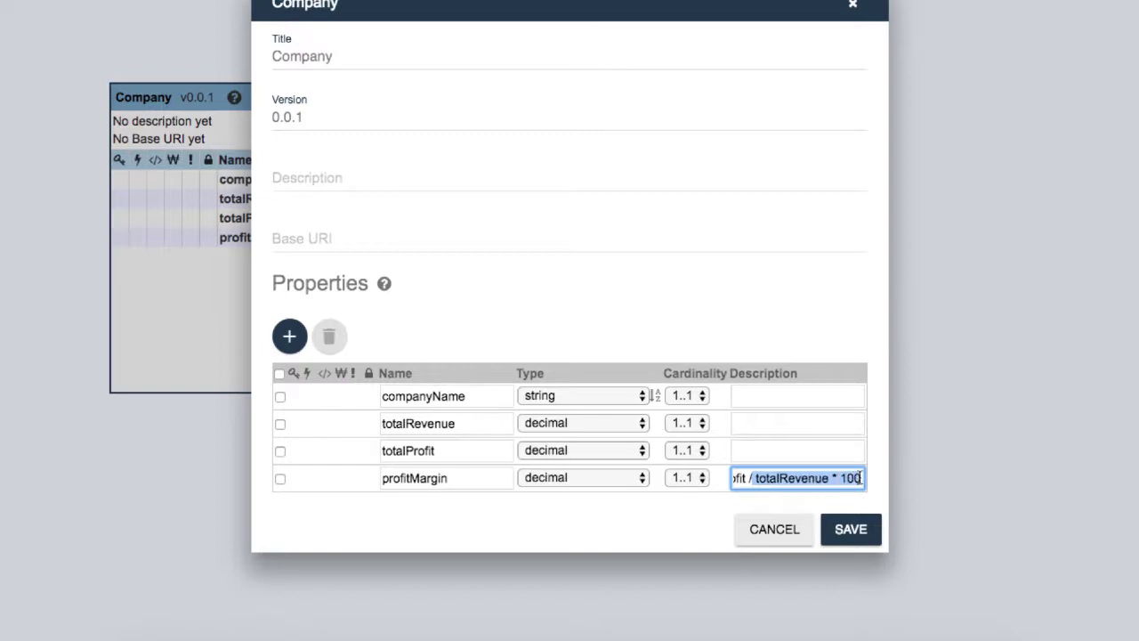
{"action": "left_click", "coordinate": [752, 478]}
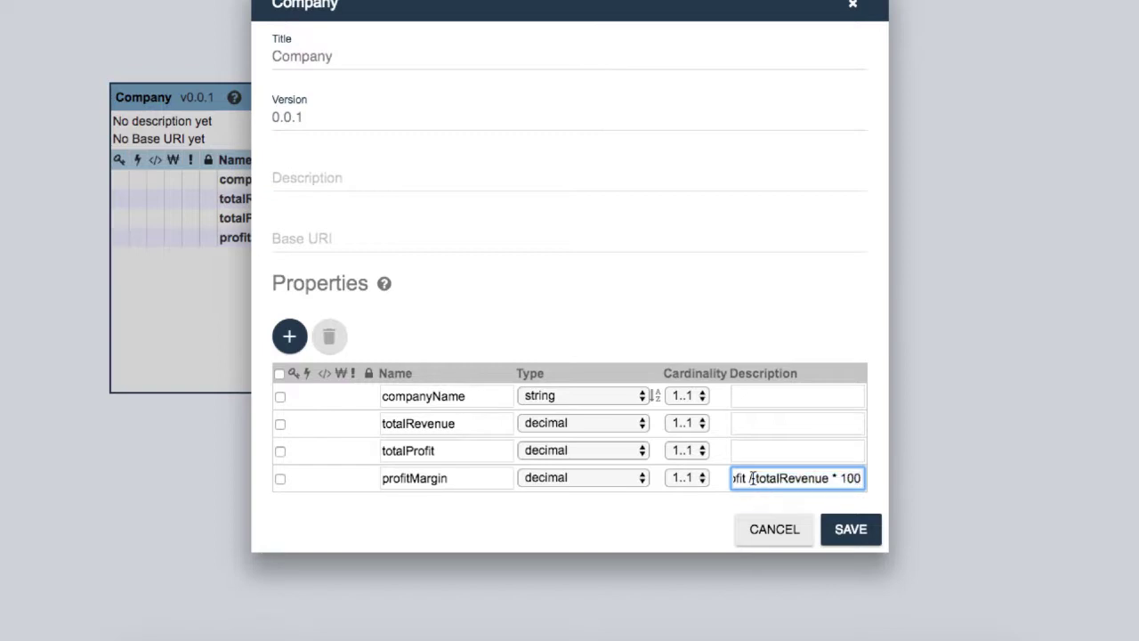
Step: Add a property named latitude with type decimal below profitMargin
{"action": "left_click", "coordinate": [289, 336]}
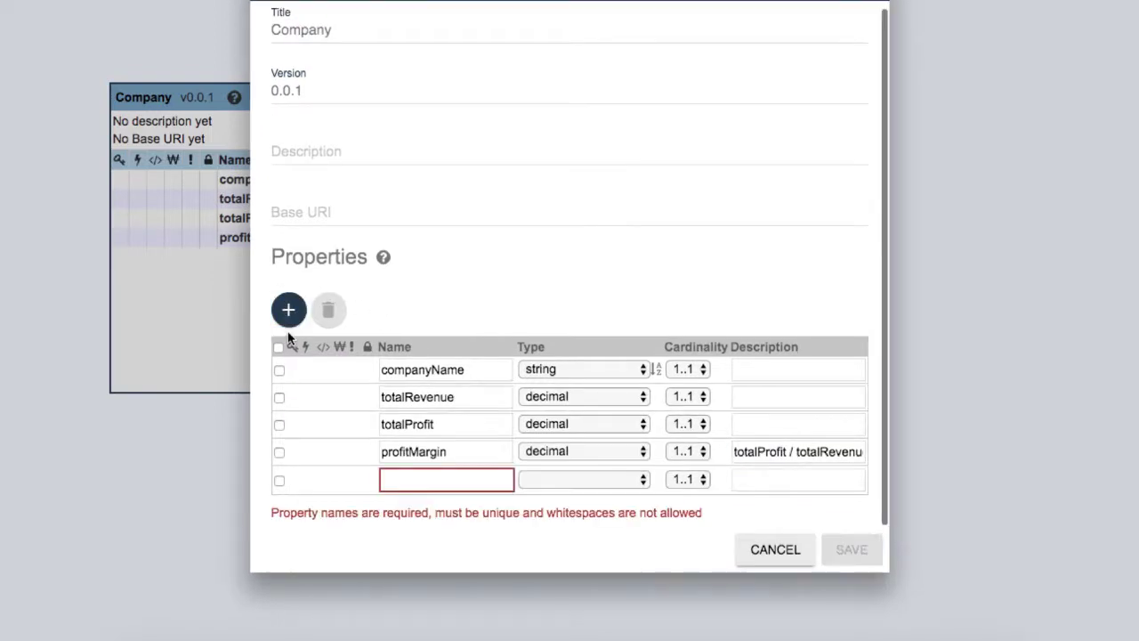
{"action": "left_click", "coordinate": [402, 475]}
{"action": "type", "text": "latiu"}
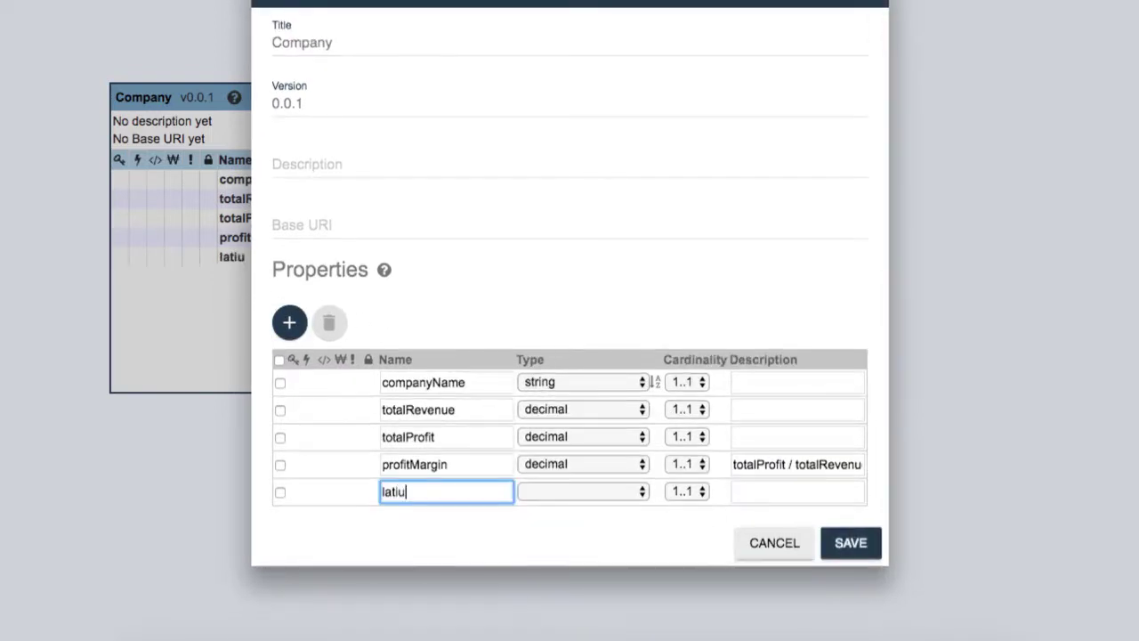
{"action": "key", "text": "BackSpace"}
{"action": "type", "text": "tude"}
{"action": "left_click", "coordinate": [560, 492]}
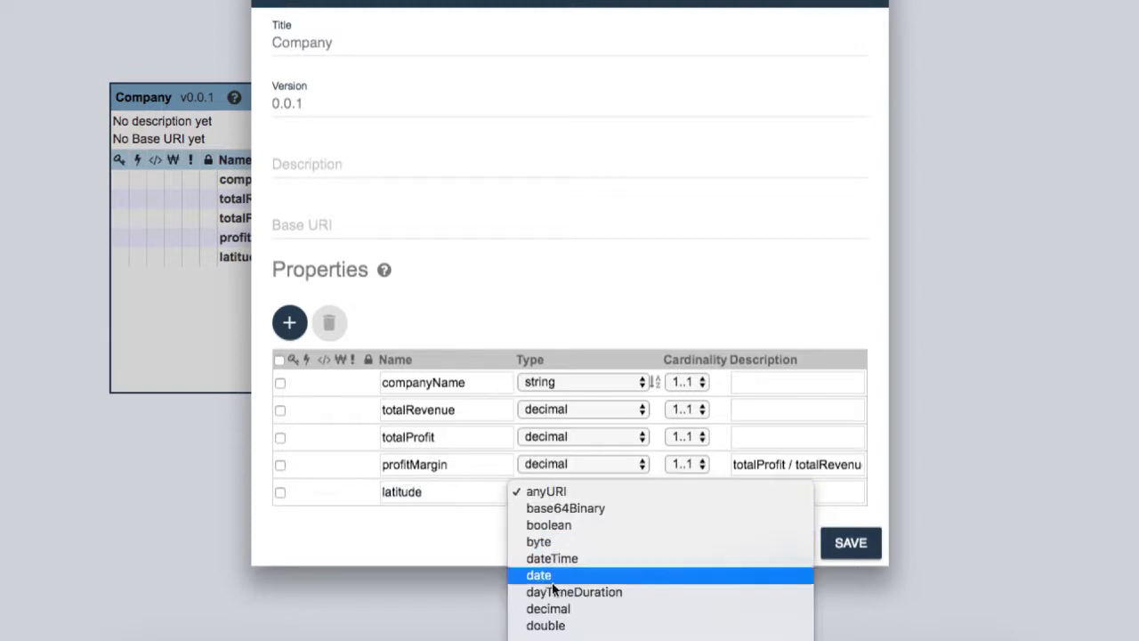
{"action": "left_click", "coordinate": [548, 609]}
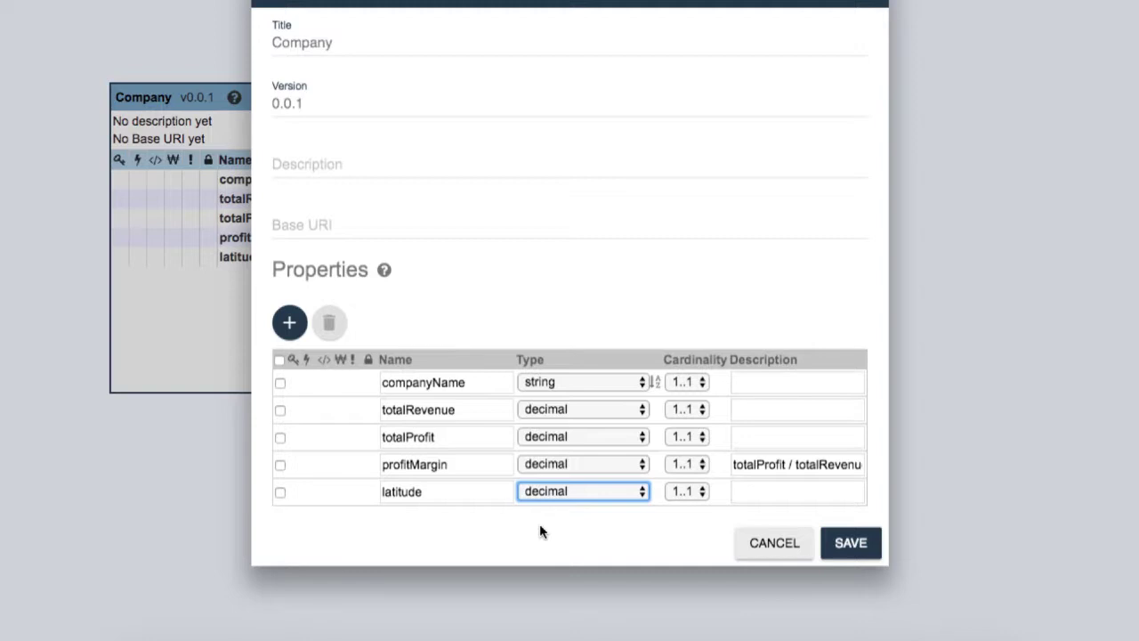
Step: Add a property named longitude with type decimal below latitude
{"action": "left_click", "coordinate": [290, 323]}
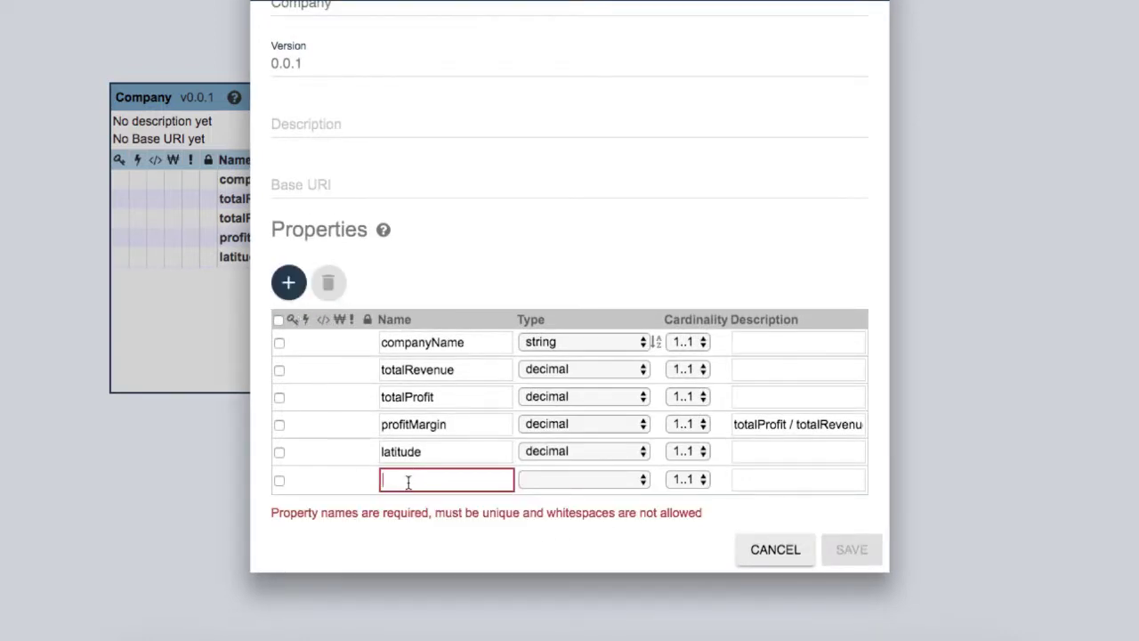
{"action": "type", "text": "longitude"}
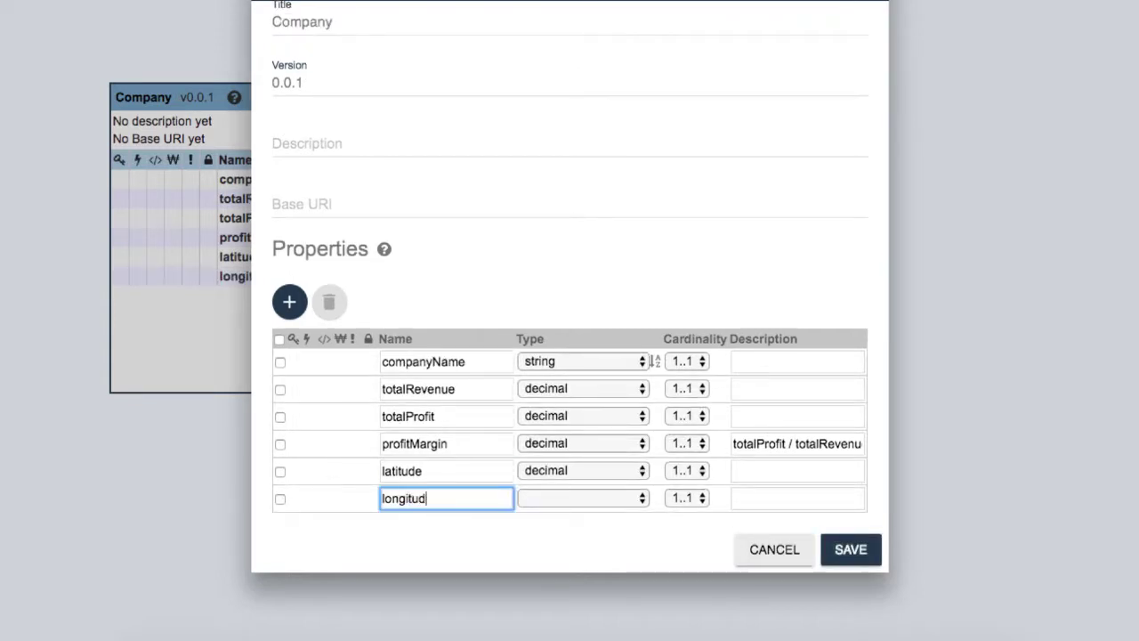
{"action": "left_click", "coordinate": [545, 494]}
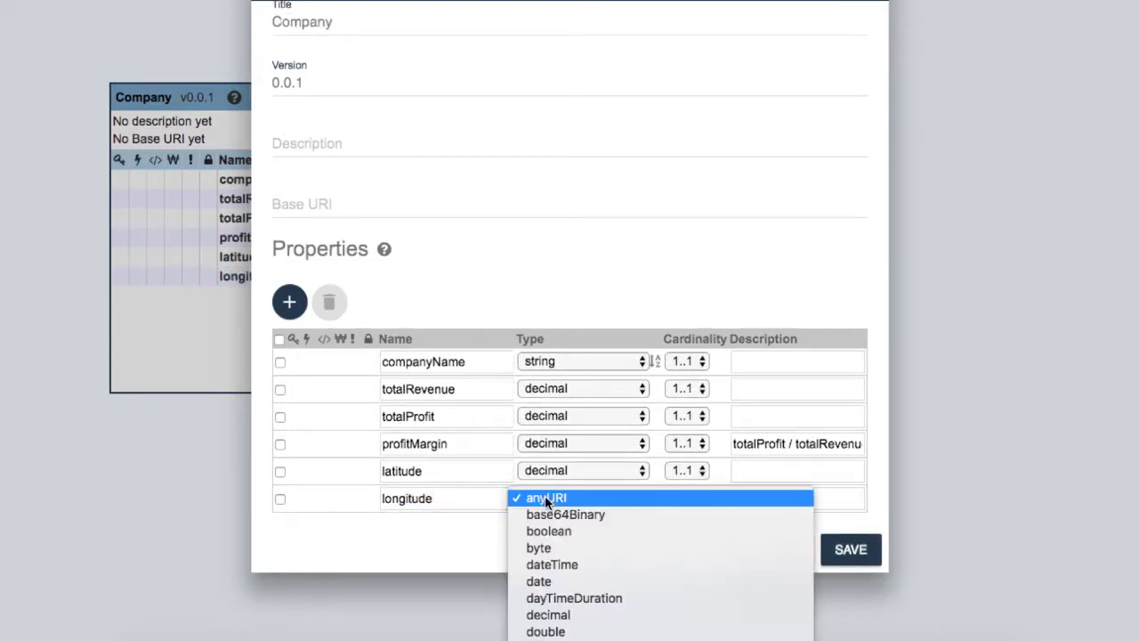
{"action": "left_click", "coordinate": [559, 614]}
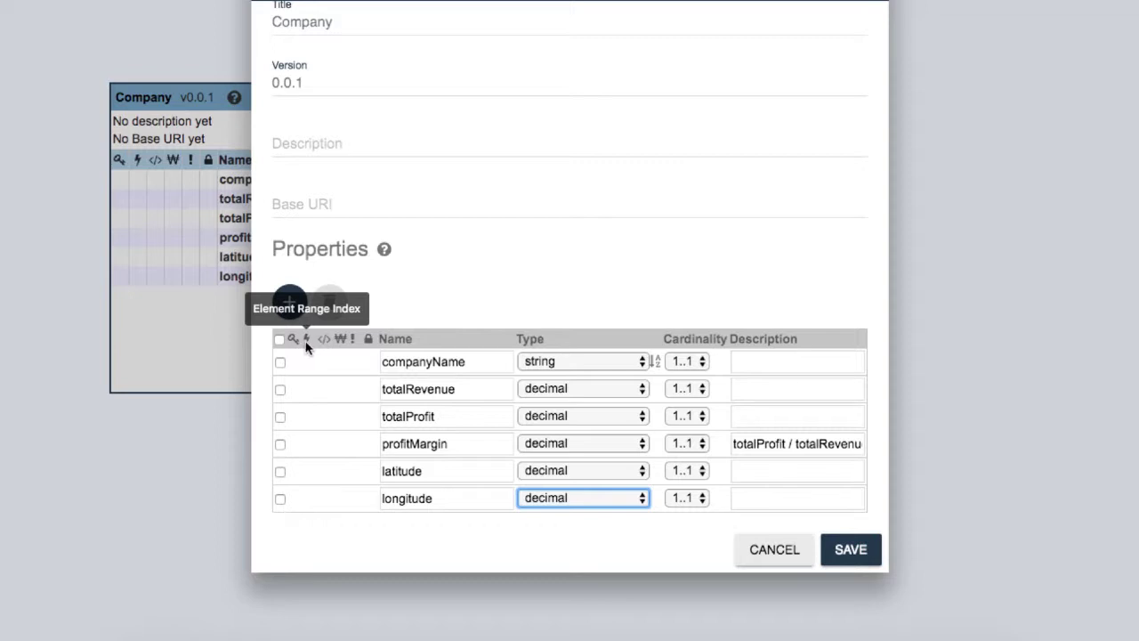
Step: Enable element range indexes on totalRevenue, totalProfit and profitMargin, and save the entity with its indexes updated in MarkLogic
{"action": "left_click", "coordinate": [308, 393]}
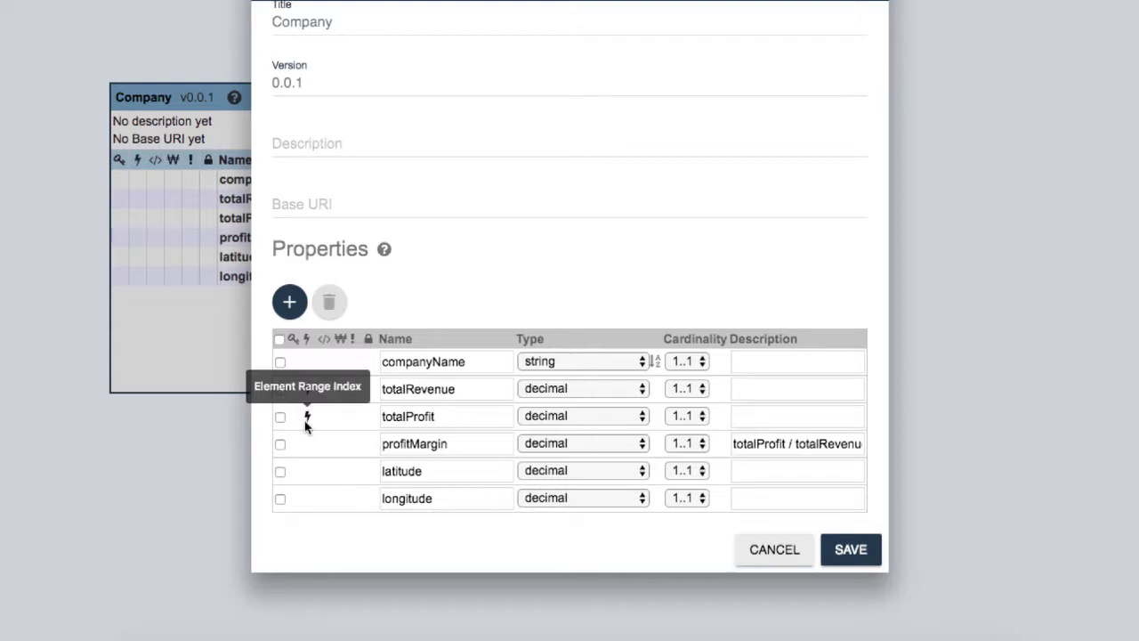
{"action": "left_click", "coordinate": [307, 443]}
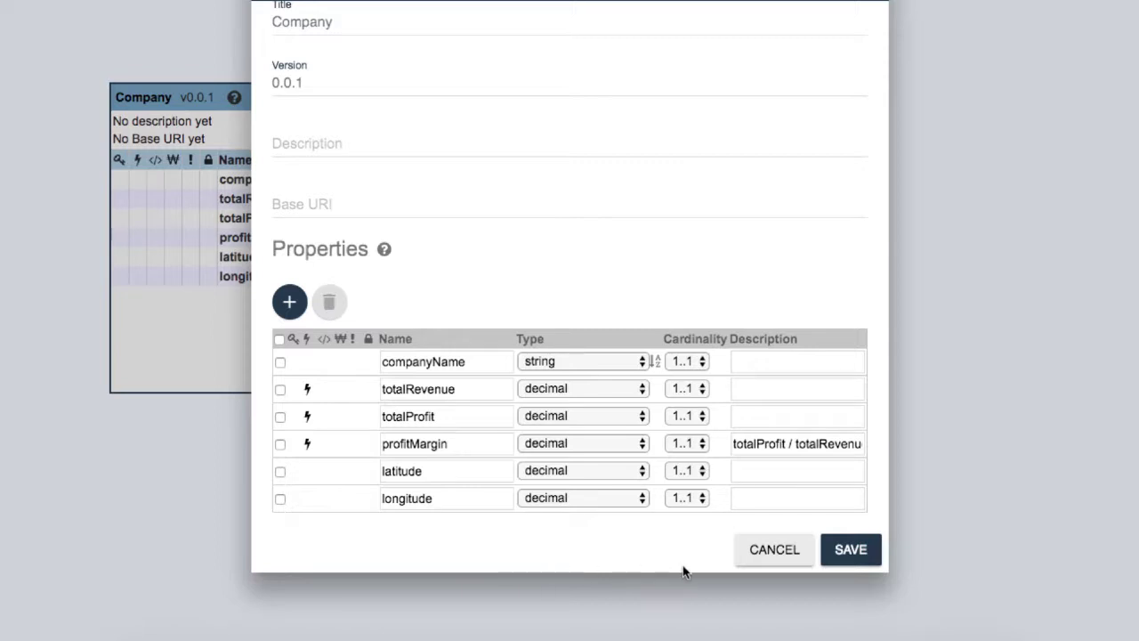
{"action": "left_click", "coordinate": [851, 550]}
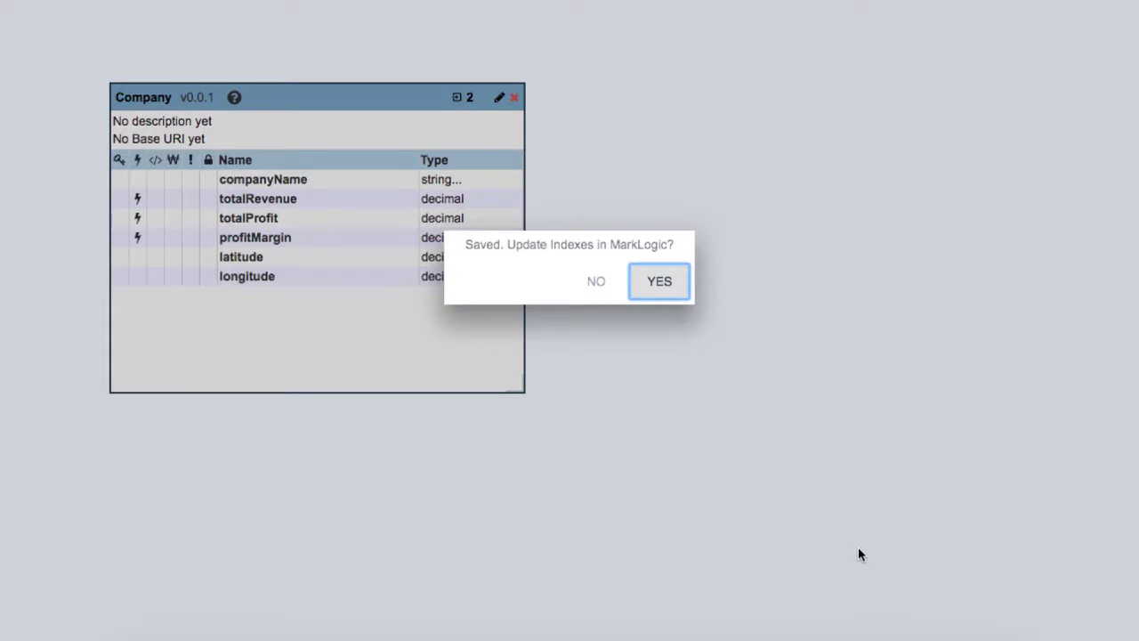
{"action": "left_click", "coordinate": [660, 282]}
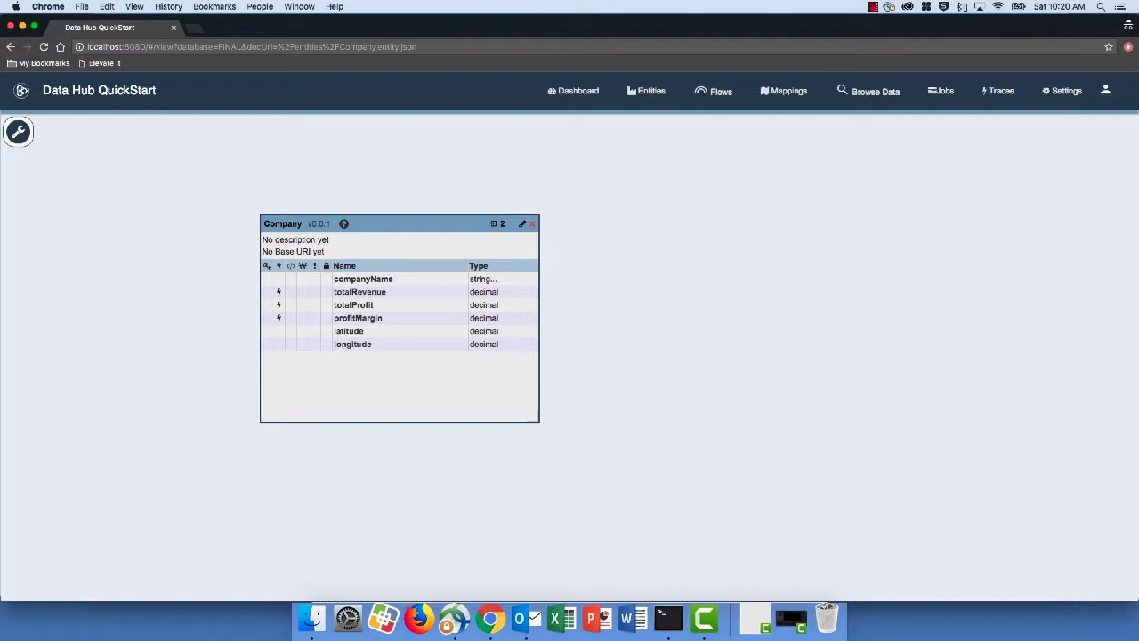
Step: Create a mapping named otherCompanyMapping for the Company entity, described as "mapping for companies outside of the Fortune 500"
{"action": "left_click", "coordinate": [790, 93]}
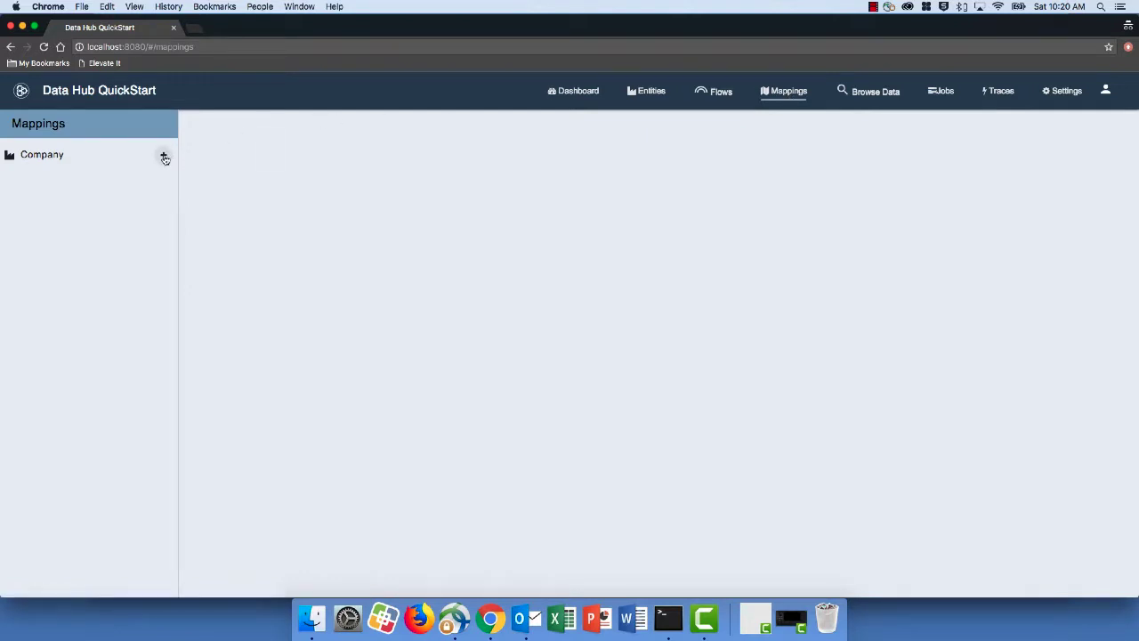
{"action": "left_click", "coordinate": [165, 157]}
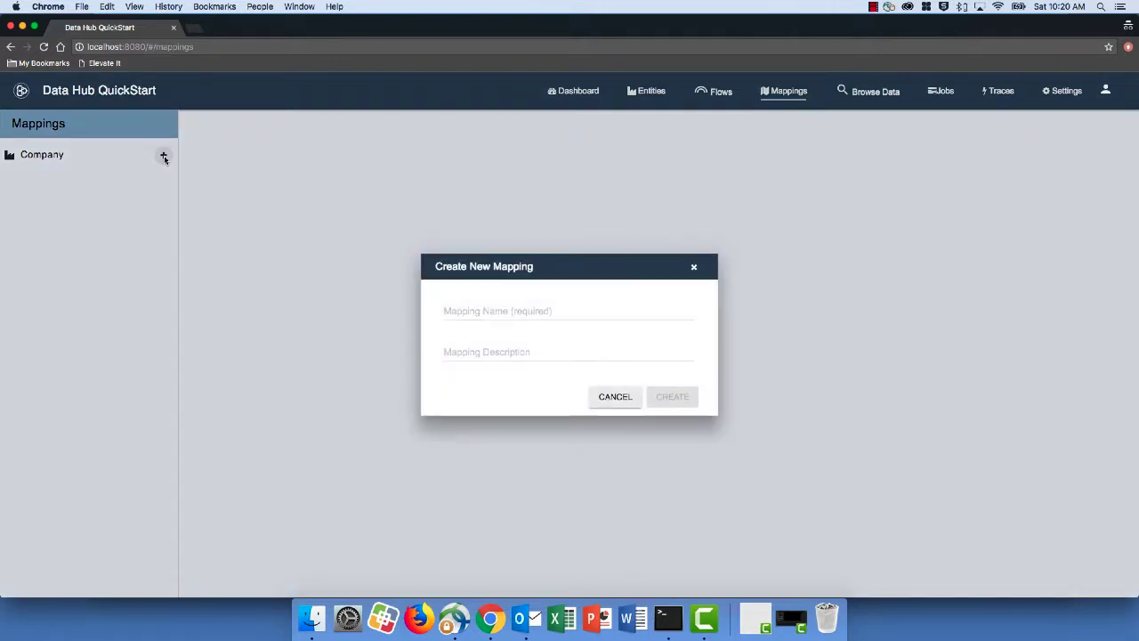
{"action": "left_click", "coordinate": [460, 310]}
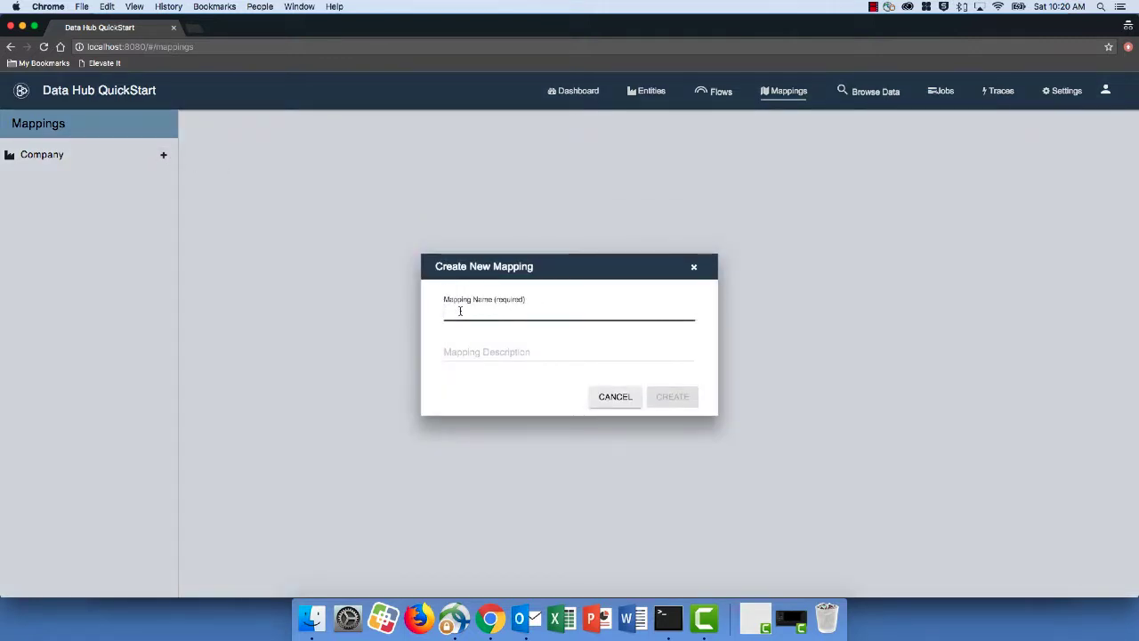
{"action": "type", "text": "oth"}
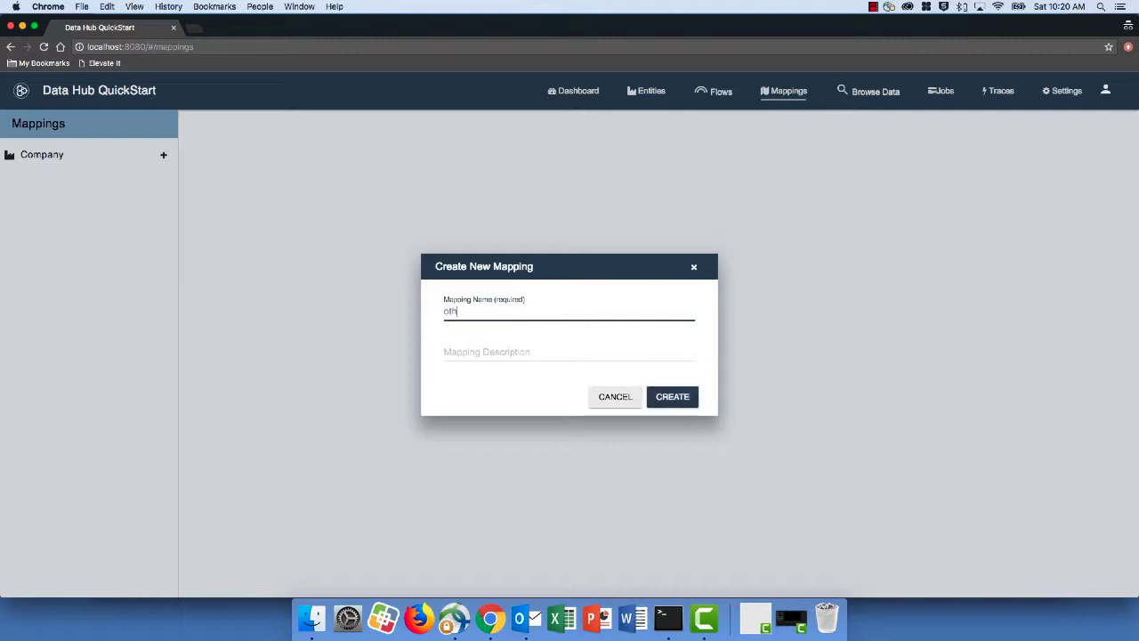
{"action": "type", "text": "erCompanyMapping"}
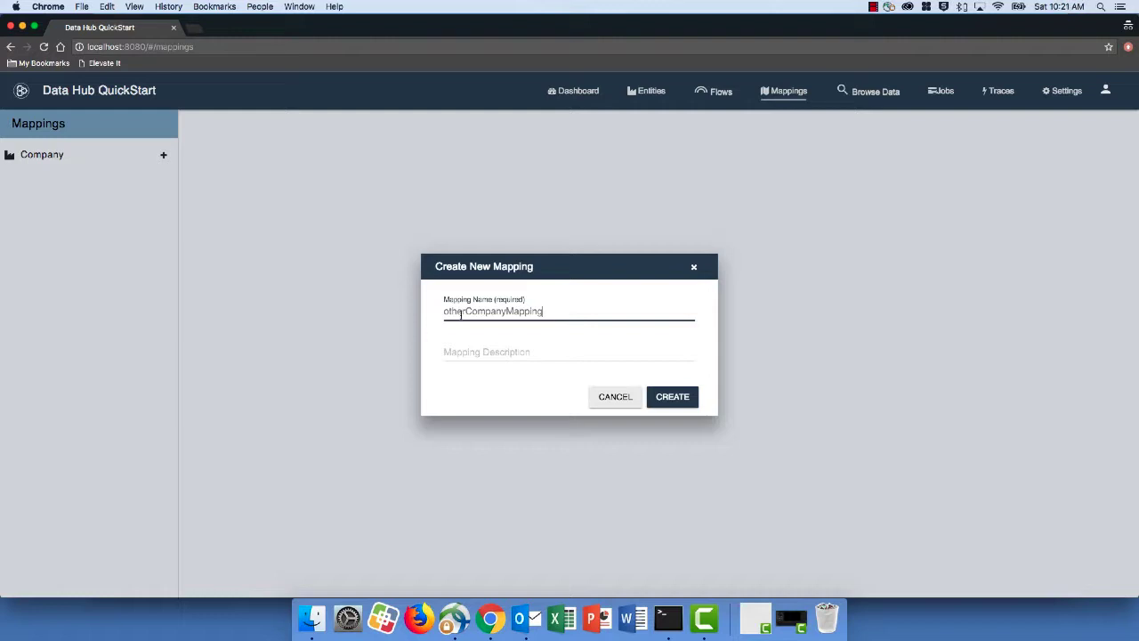
{"action": "left_click", "coordinate": [455, 351]}
{"action": "type", "text": "mapping for companies outside of the Fortune 500"}
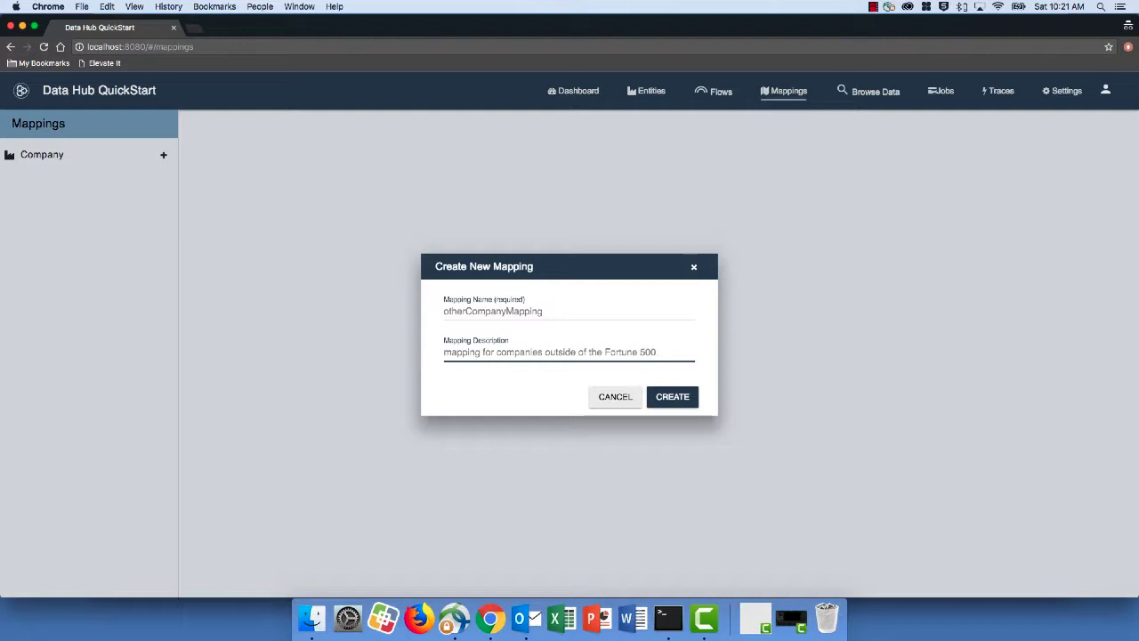
{"action": "left_click", "coordinate": [675, 397]}
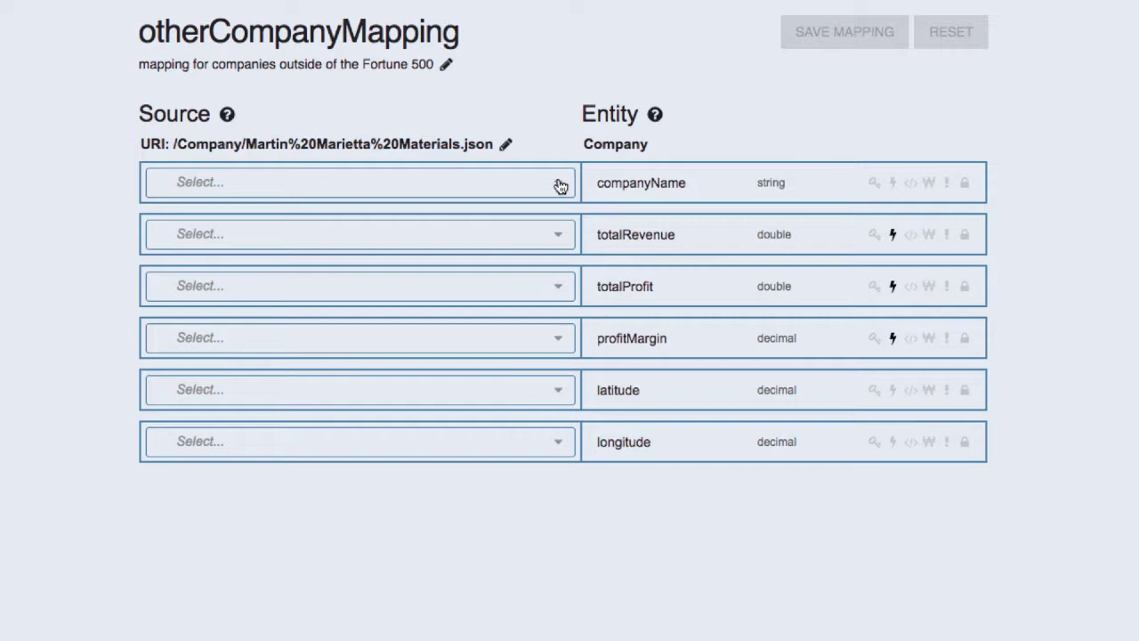
Step: Map COMPANY_NAME to companyName, TOTAL_REVENUE to totalRevenue, PROFIT to totalProfit and PROFIT_MARGIN to profitMargin in otherCompanyMapping
{"action": "left_click", "coordinate": [561, 186]}
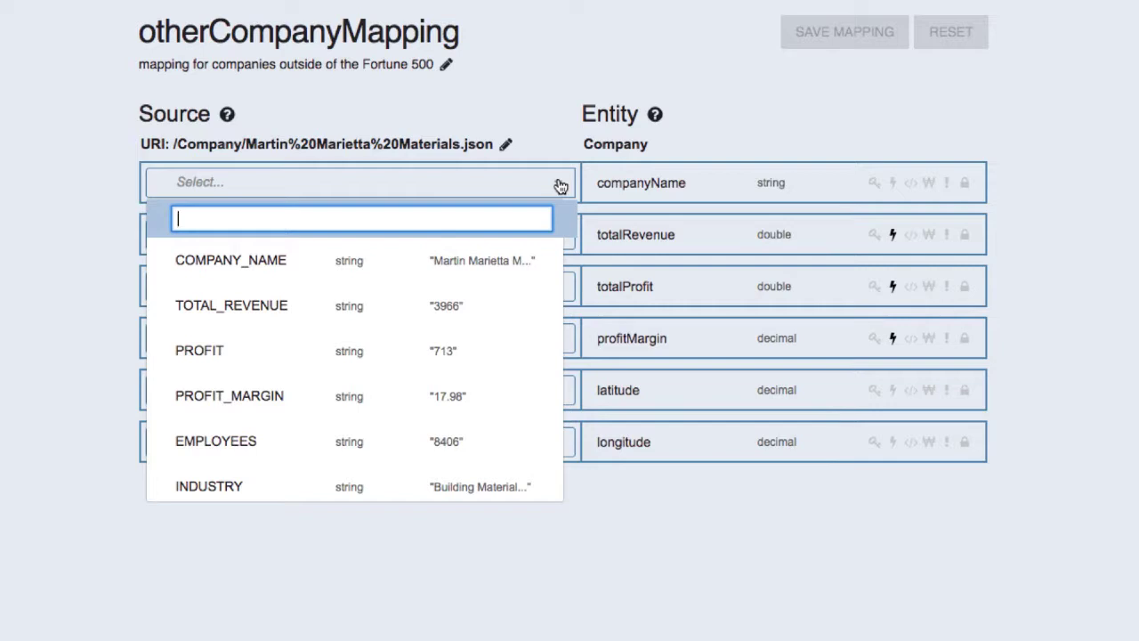
{"action": "left_click", "coordinate": [247, 260]}
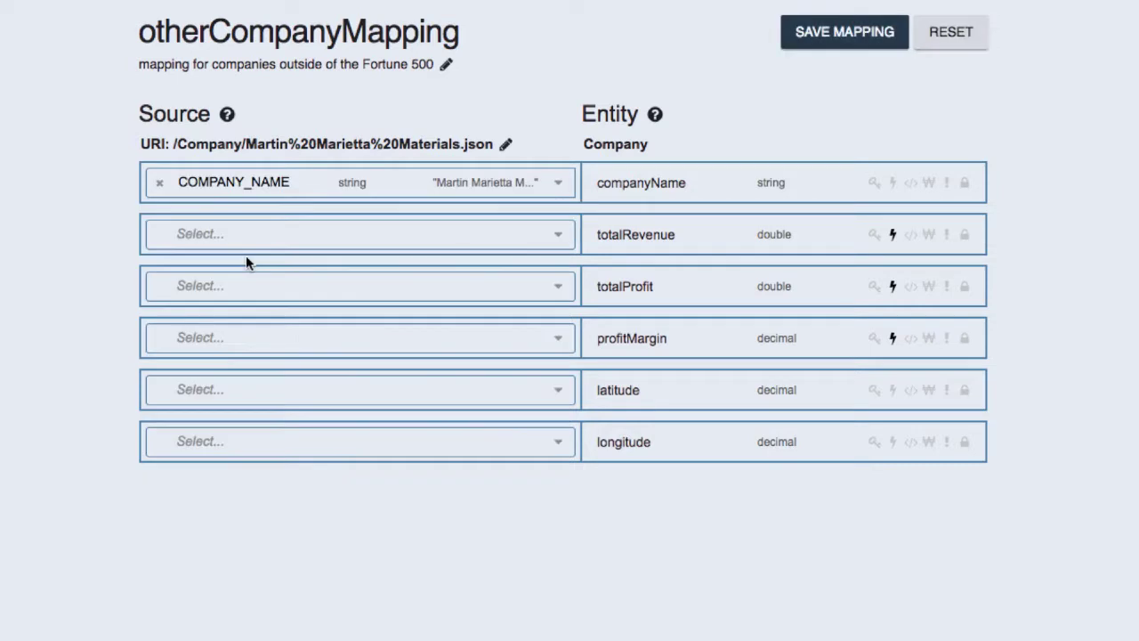
{"action": "left_click", "coordinate": [560, 233]}
{"action": "left_click", "coordinate": [258, 356]}
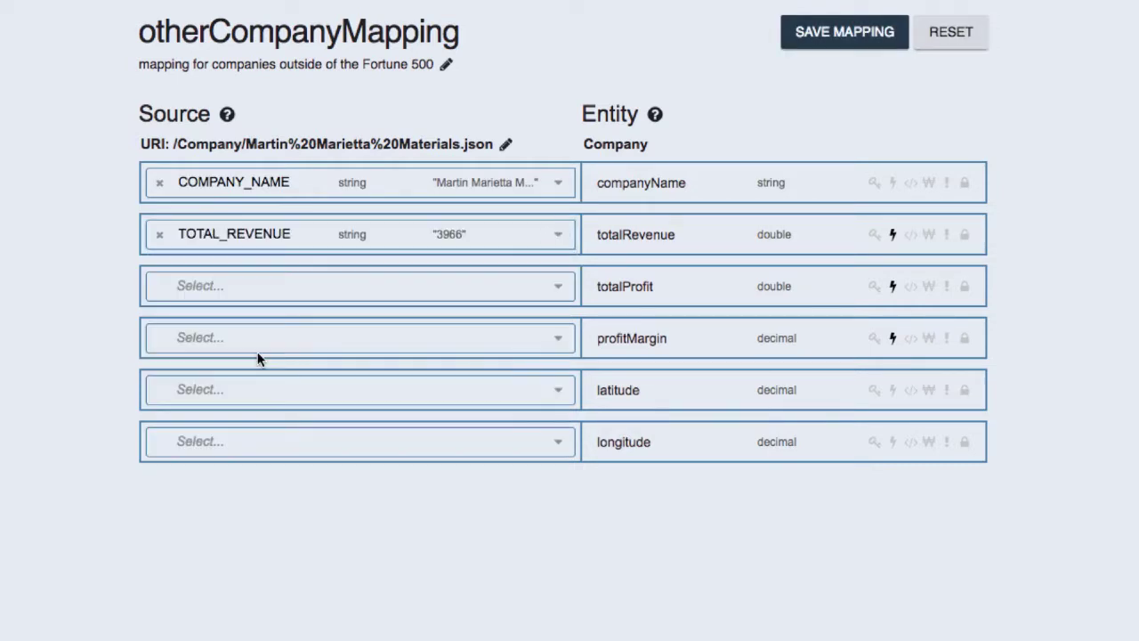
{"action": "left_click", "coordinate": [556, 289]}
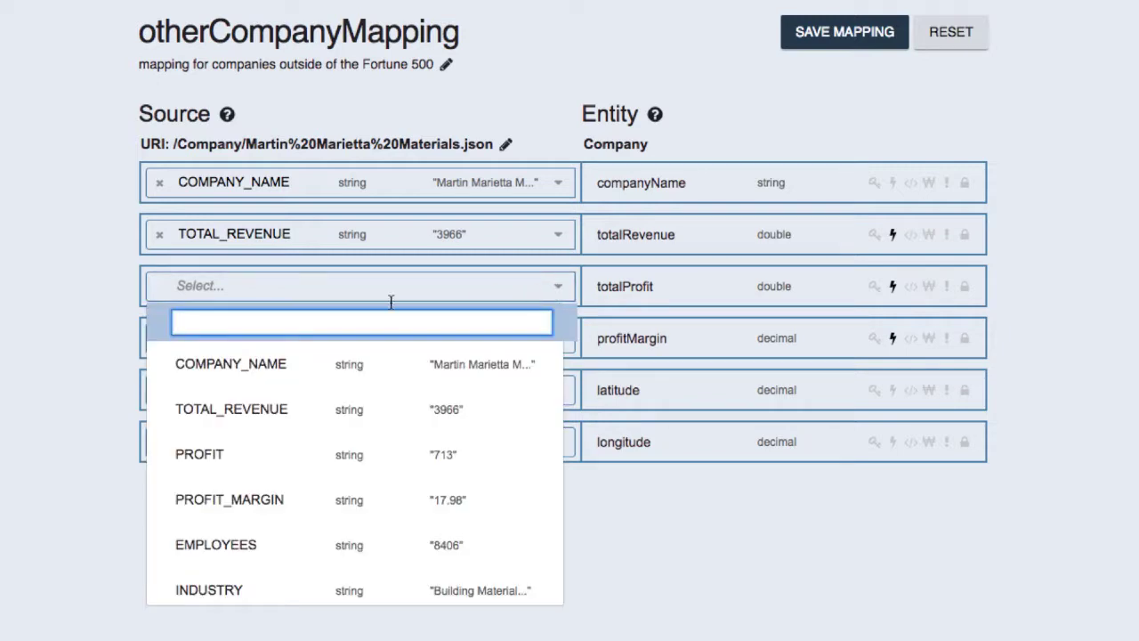
{"action": "left_click", "coordinate": [194, 455]}
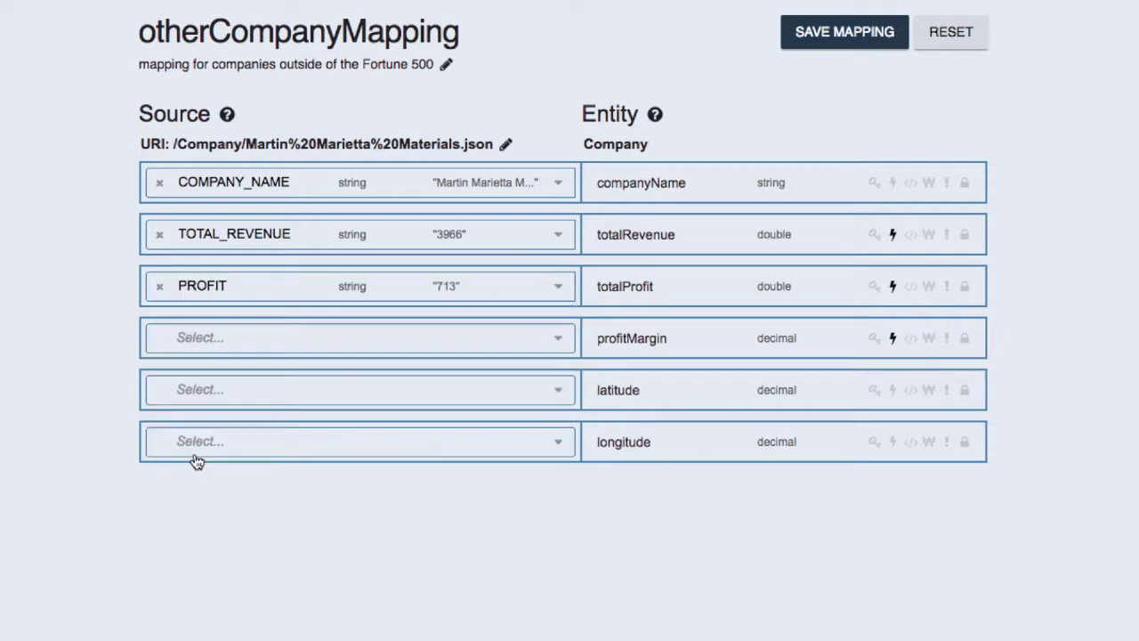
{"action": "left_click", "coordinate": [556, 345]}
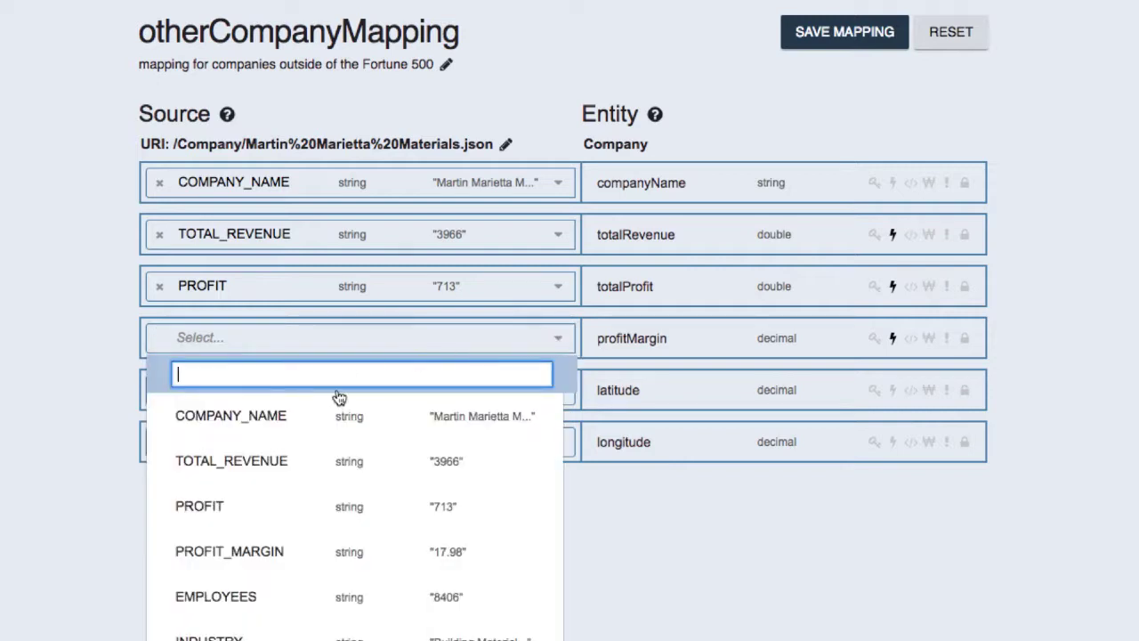
{"action": "left_click", "coordinate": [227, 554]}
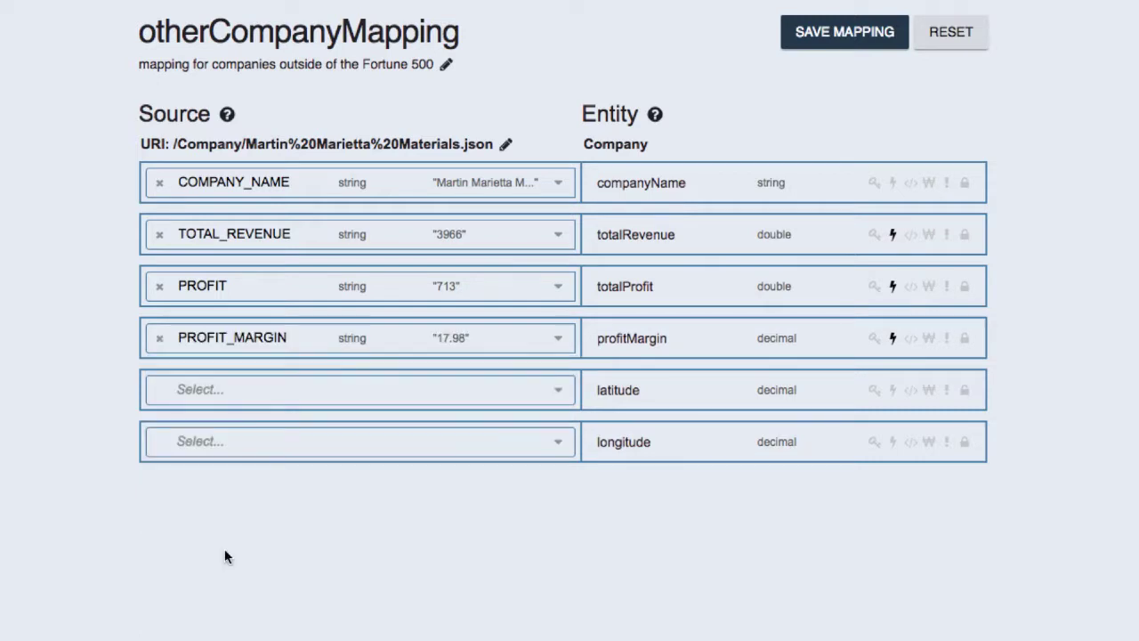
Step: Map source field LAT to latitude and LON to longitude, and save otherCompanyMapping
{"action": "left_click", "coordinate": [562, 396]}
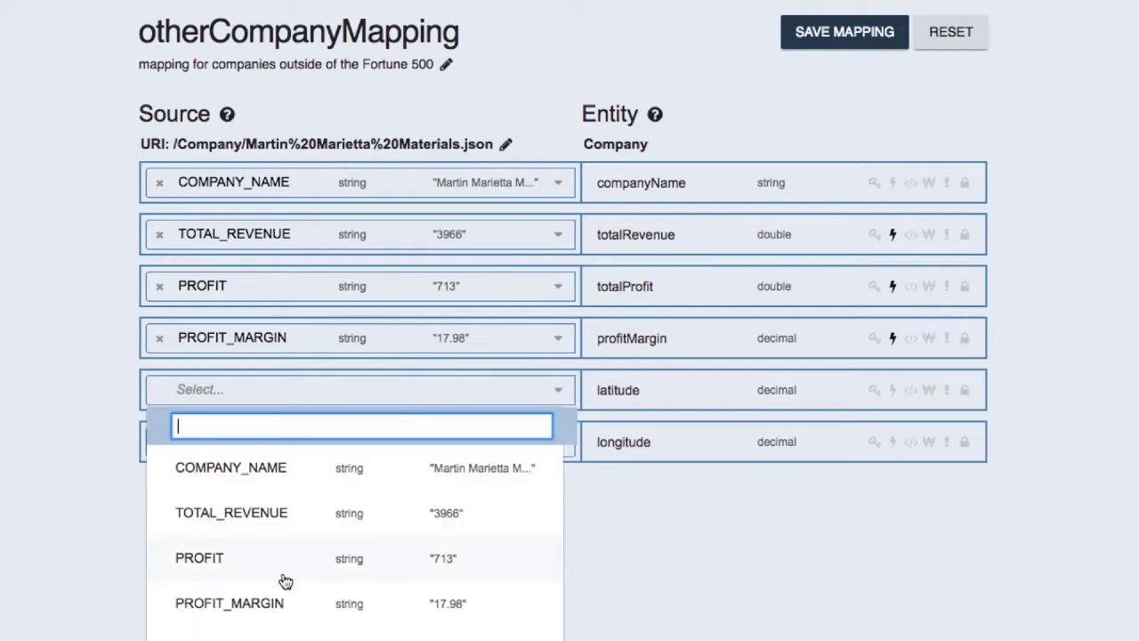
{"action": "scroll", "coordinate": [270, 614], "scroll_direction": "down", "scroll_amount": 5}
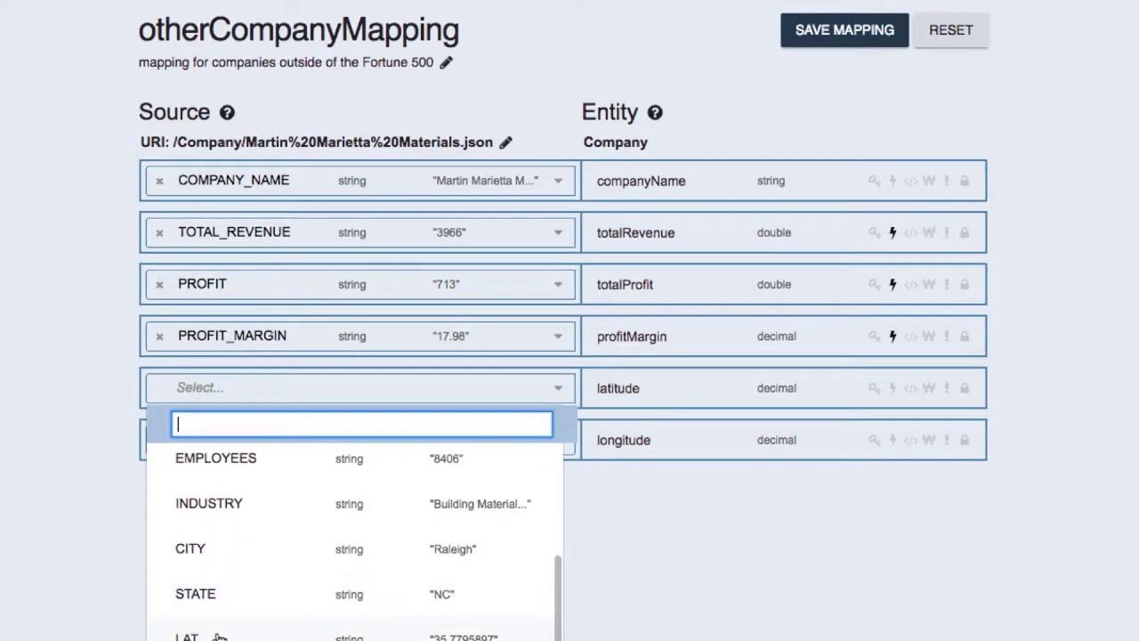
{"action": "left_click", "coordinate": [216, 637]}
{"action": "left_click", "coordinate": [560, 440]}
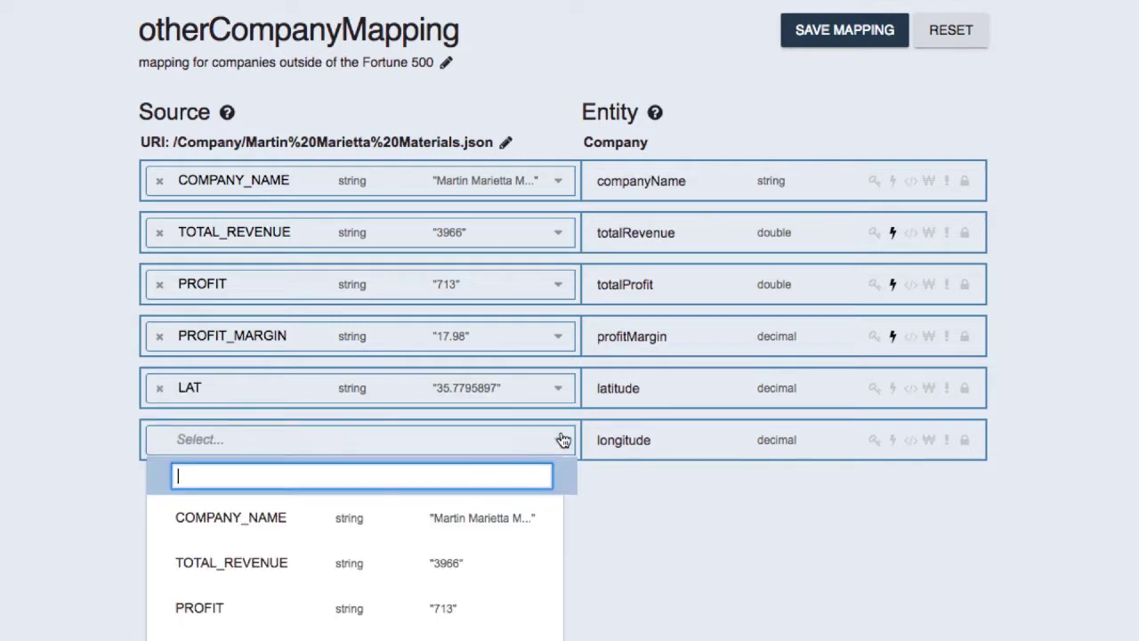
{"action": "scroll", "coordinate": [361, 605], "scroll_direction": "down", "scroll_amount": 5}
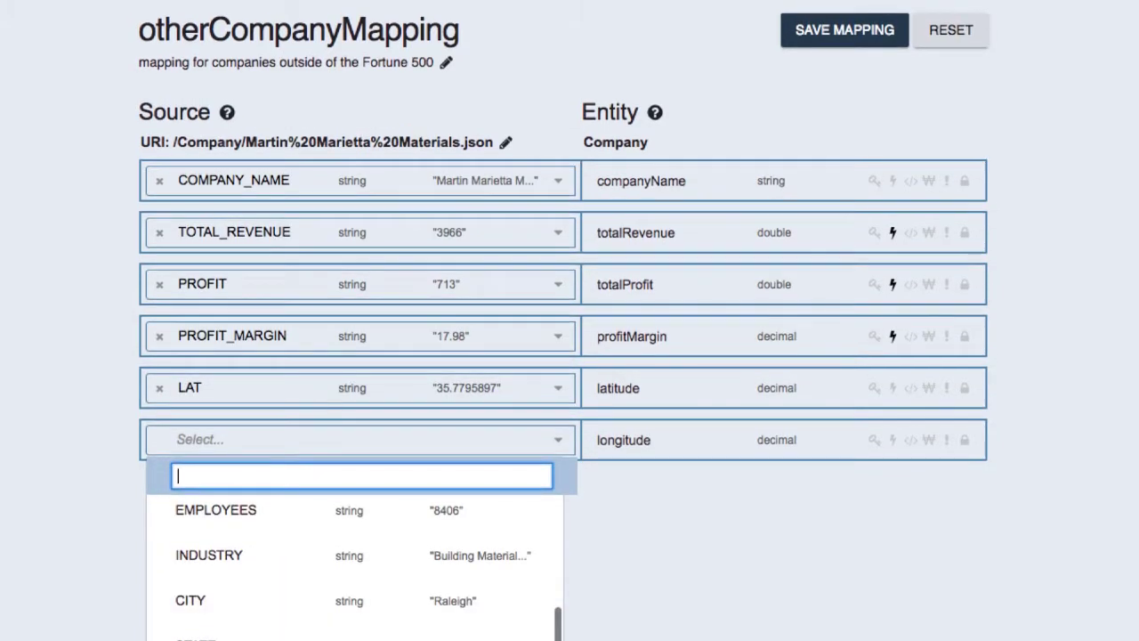
{"action": "left_click", "coordinate": [347, 639]}
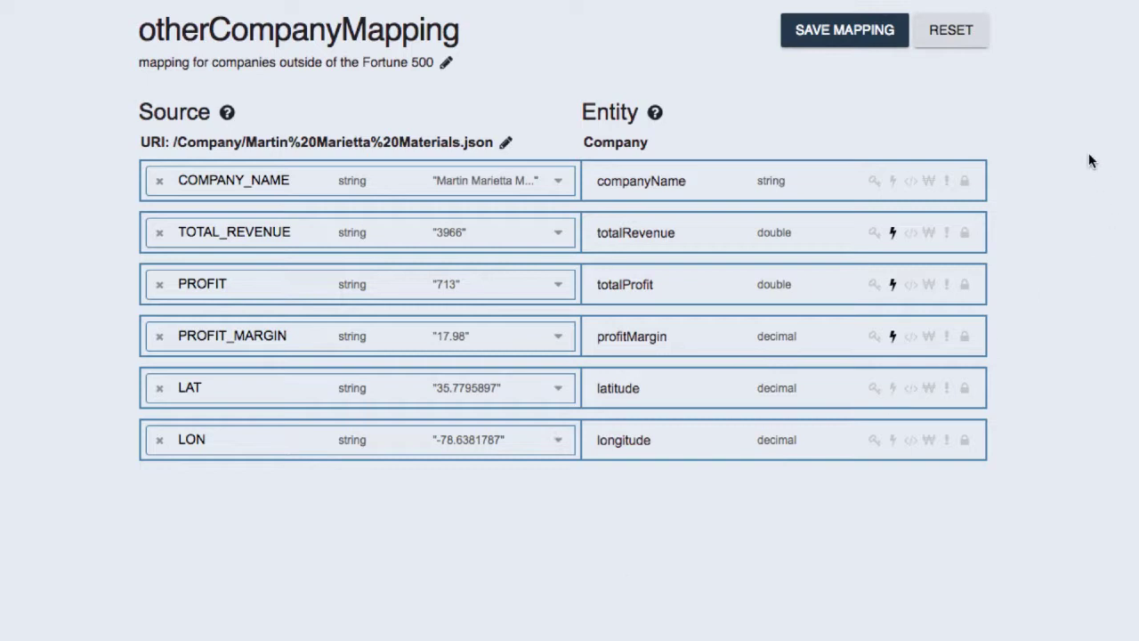
{"action": "left_click", "coordinate": [862, 34]}
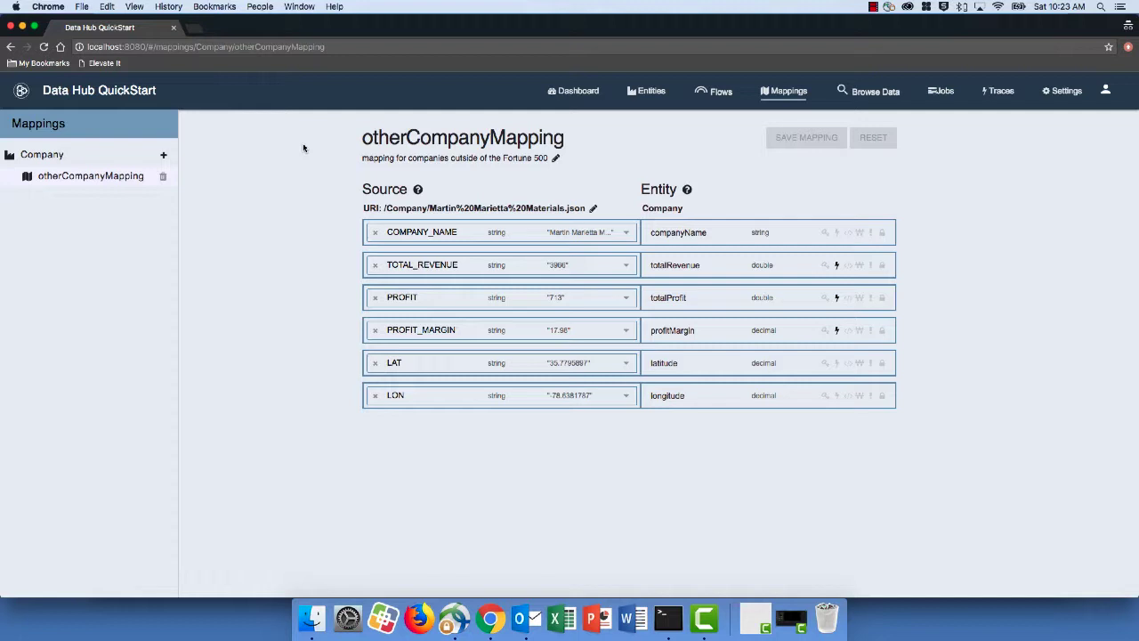
Step: Create a second Company mapping named fortune500Mapping, described as "a mapping for properties in the Fortune 500 data"
{"action": "left_click", "coordinate": [162, 156]}
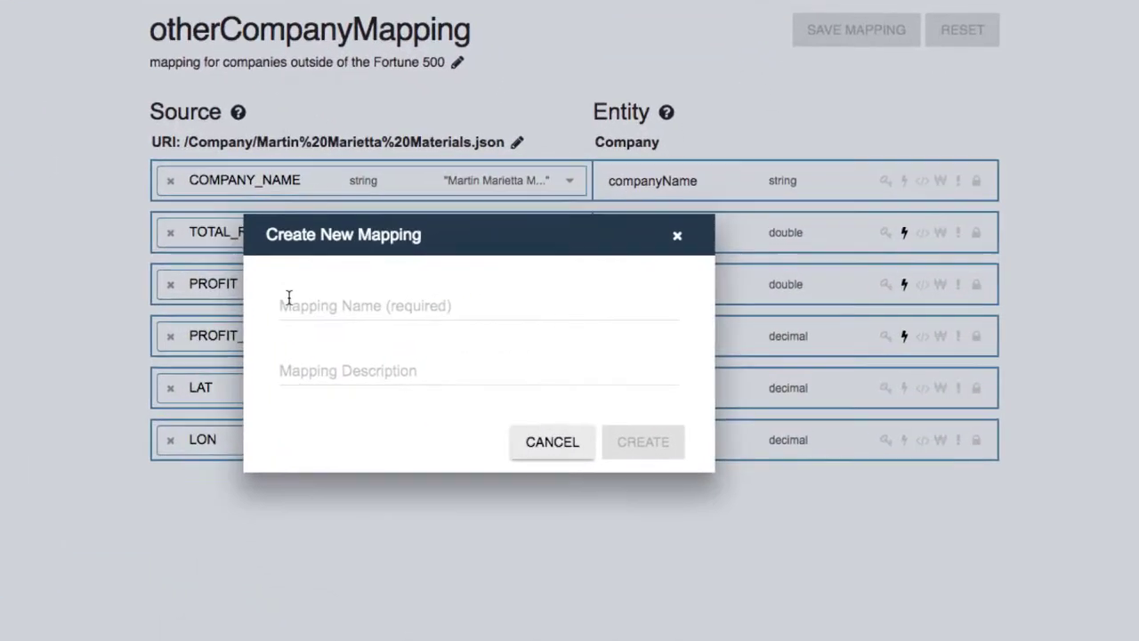
{"action": "left_click", "coordinate": [288, 299]}
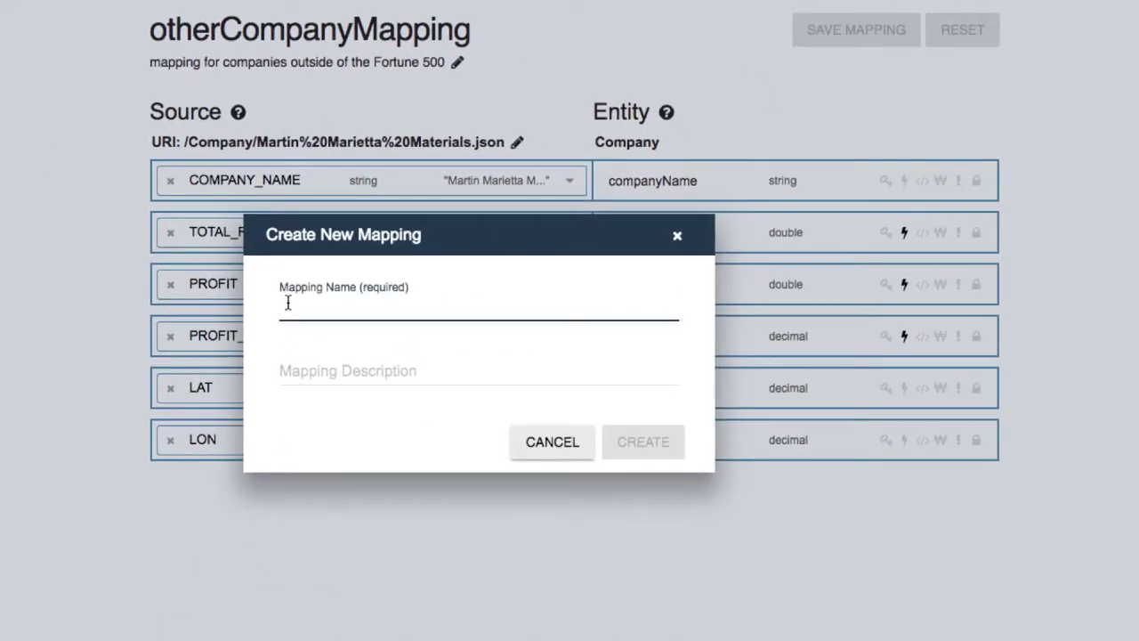
{"action": "type", "text": "fortune"}
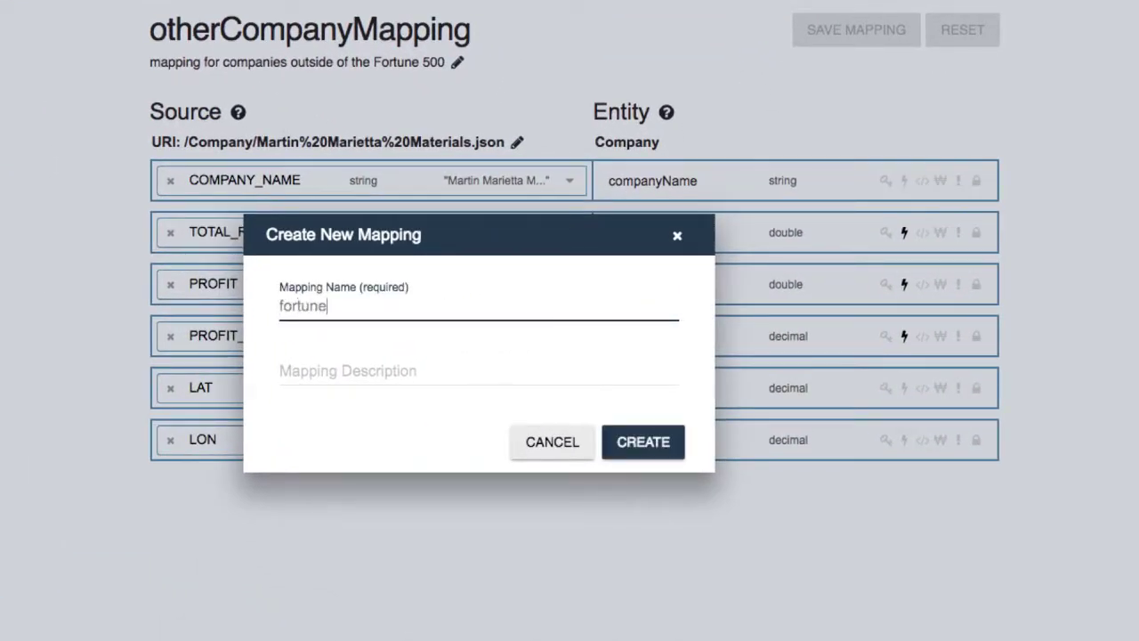
{"action": "type", "text": "500Mapping"}
{"action": "key", "text": "Tab"}
{"action": "type", "text": "a"}
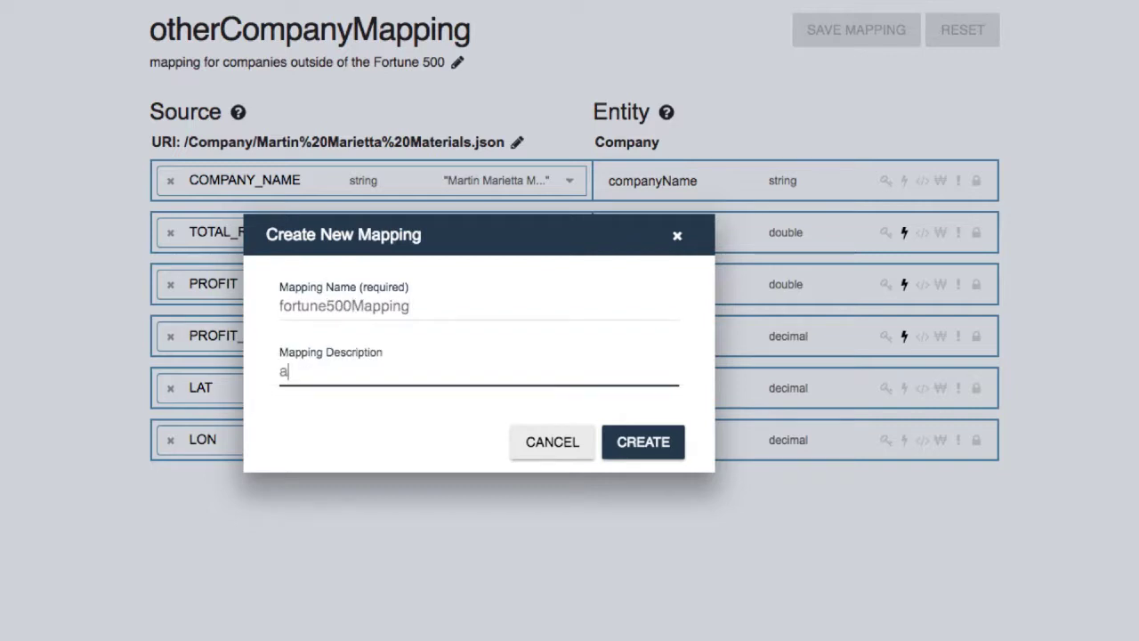
{"action": "type", "text": " mapping for properties"}
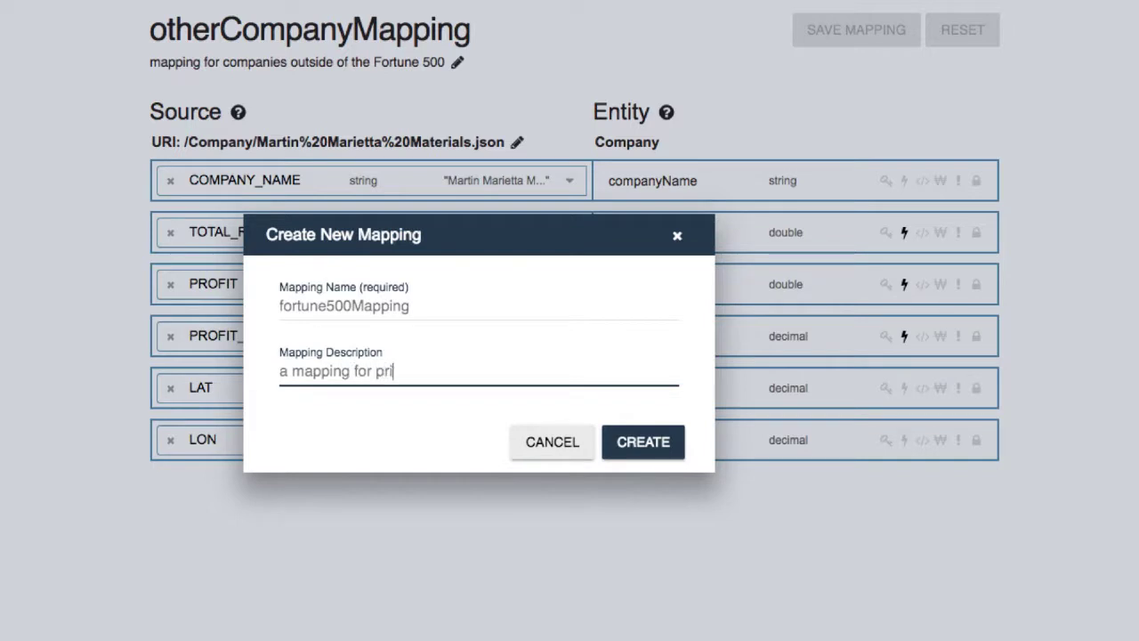
{"action": "type", "text": " in the Fortune 500 data"}
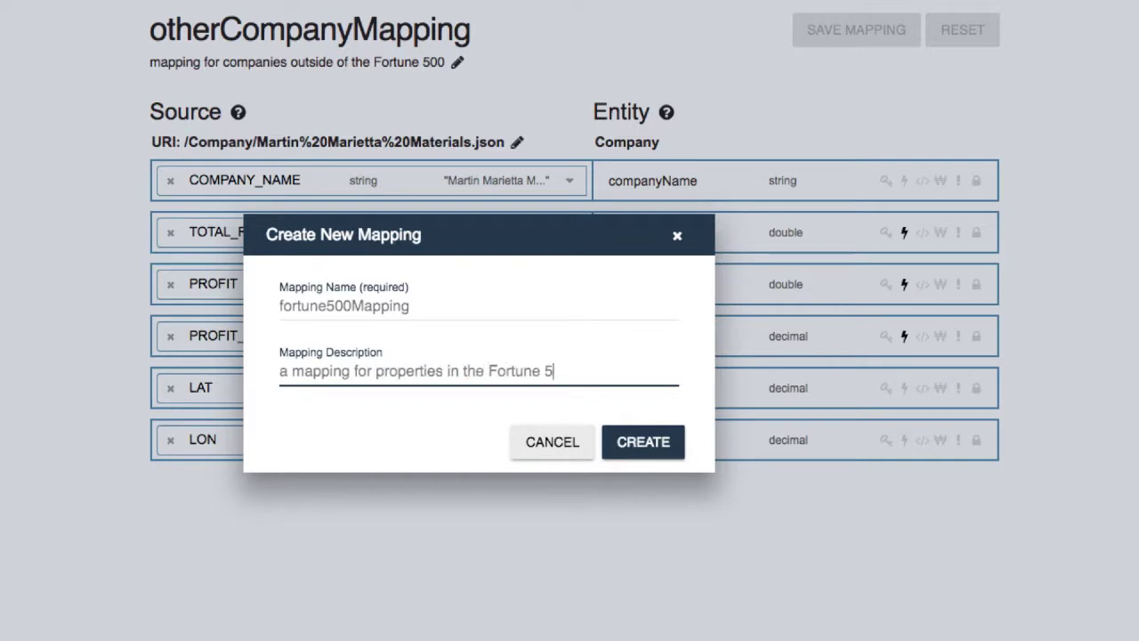
{"action": "left_click", "coordinate": [656, 441]}
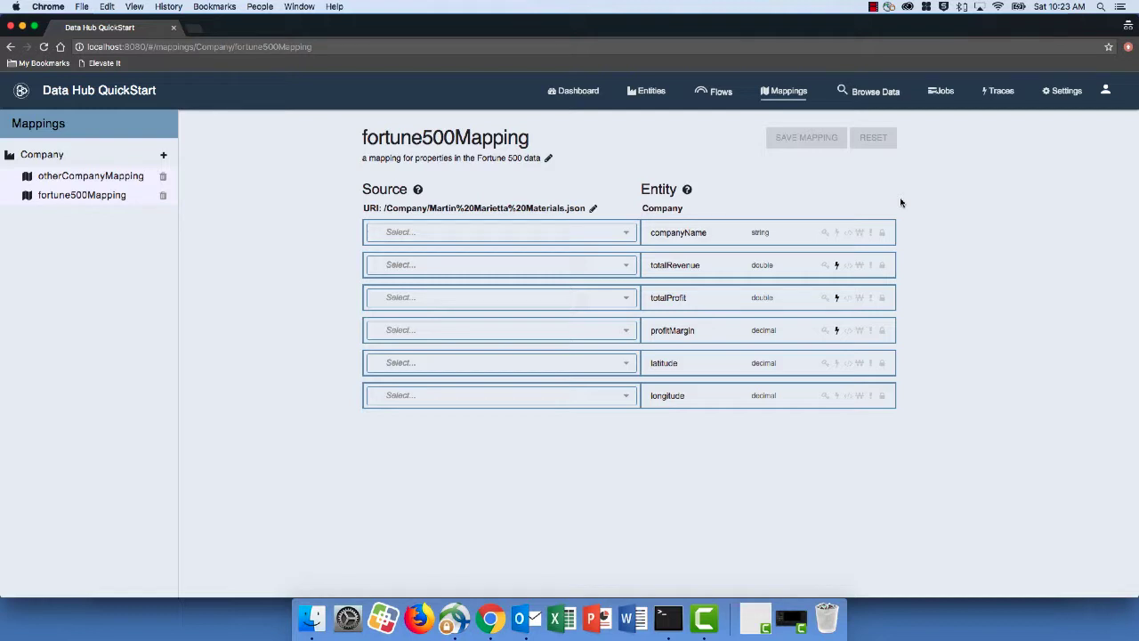
Step: Open the data browsing page in a separate browser tab and filter the STAGING documents to the Fortune500 collection
{"action": "right_click", "coordinate": [873, 99]}
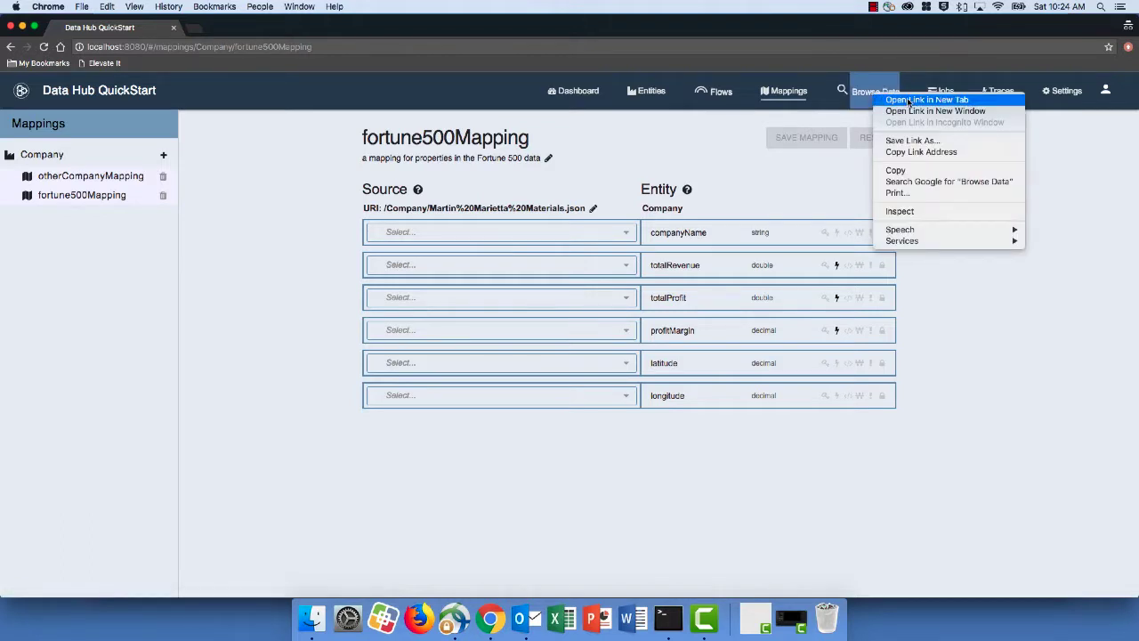
{"action": "left_click", "coordinate": [908, 101]}
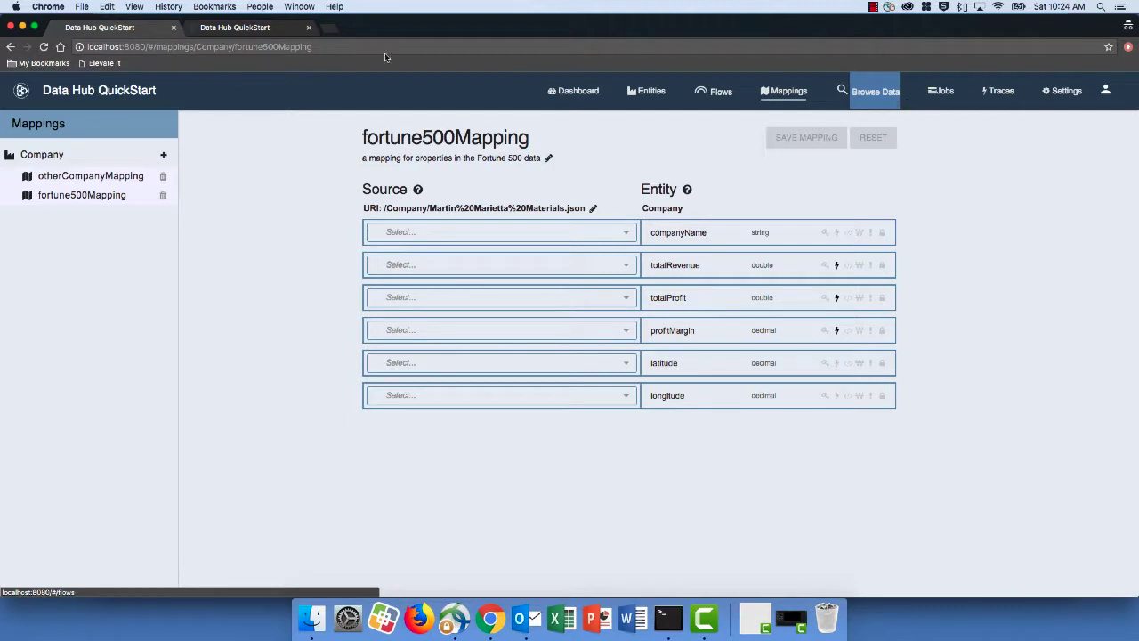
{"action": "left_click", "coordinate": [247, 30]}
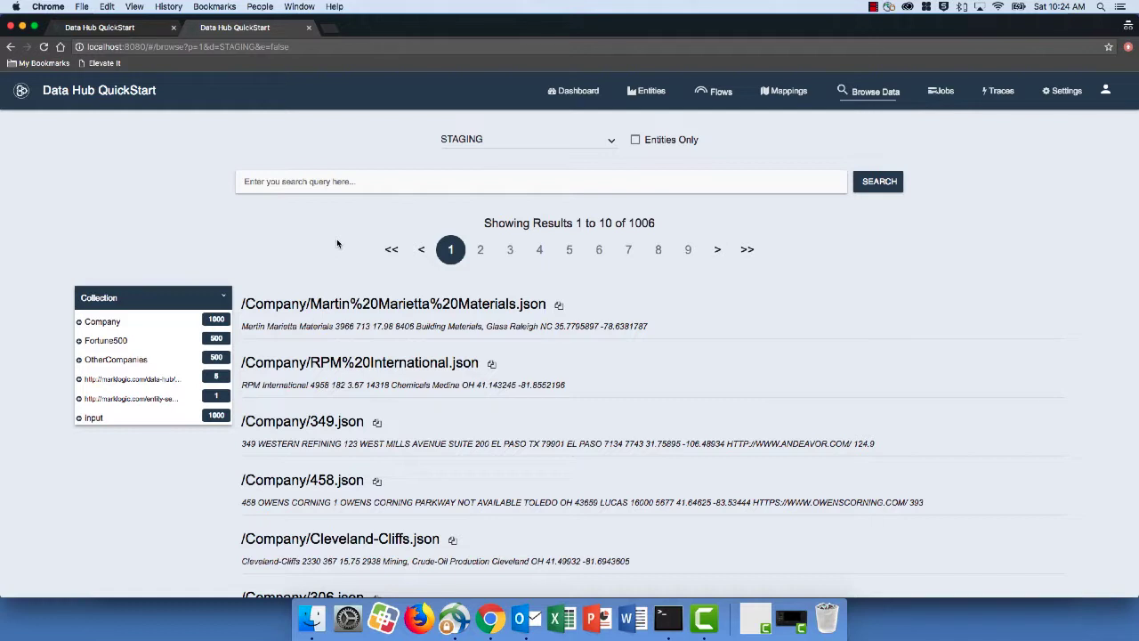
{"action": "left_click", "coordinate": [105, 342]}
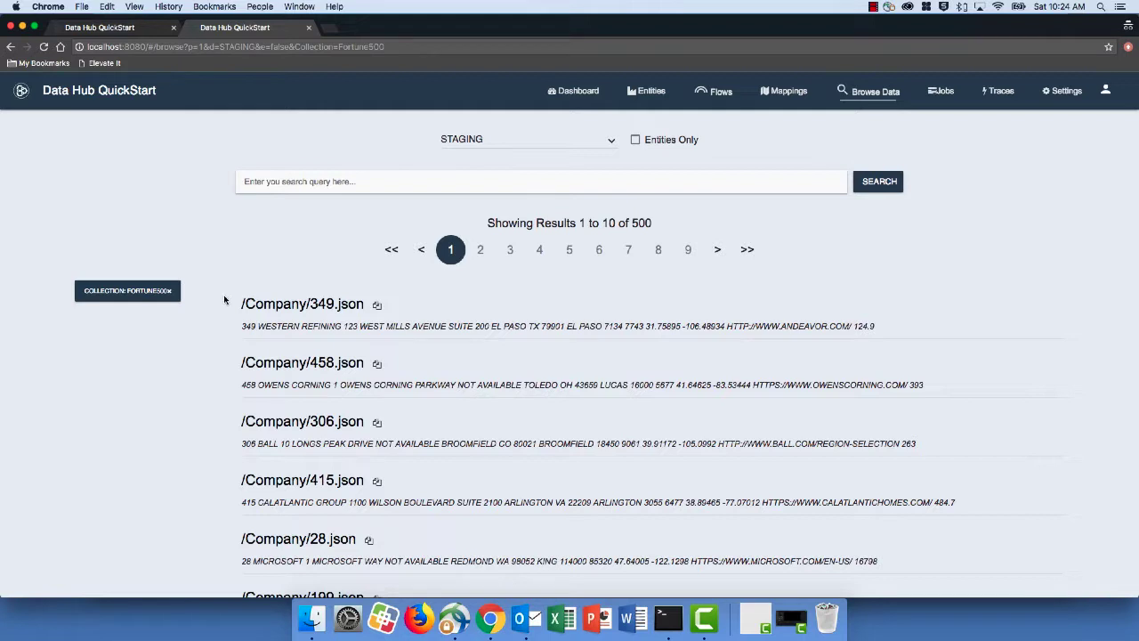
Step: Open the document /Company/349.json and copy its URI
{"action": "left_click", "coordinate": [299, 305]}
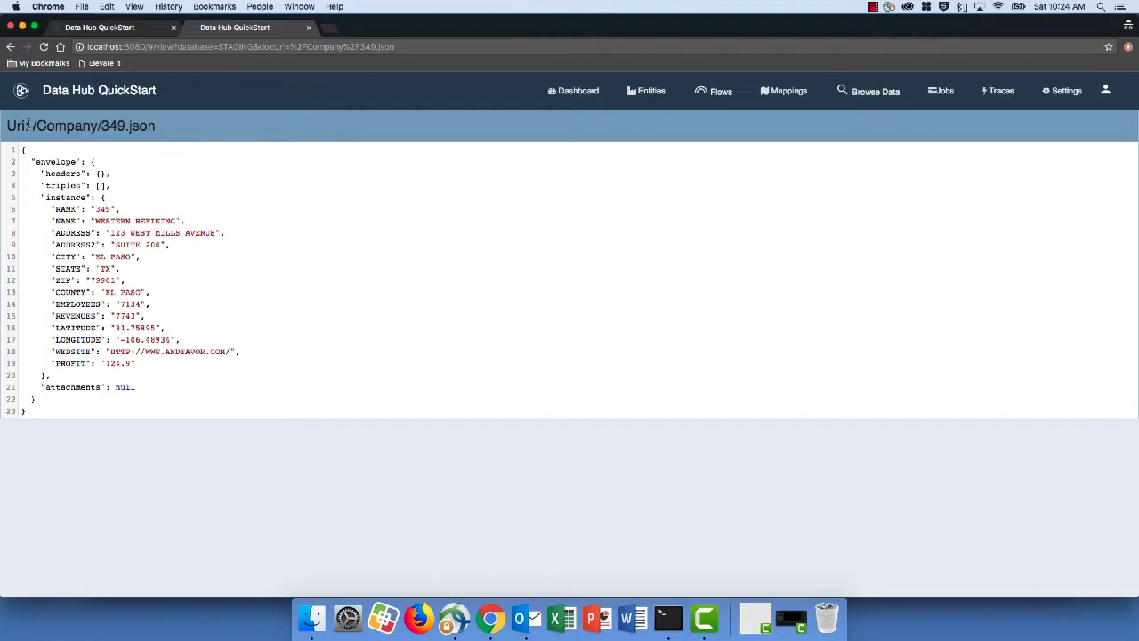
{"action": "left_click_drag", "start_coordinate": [32, 126], "coordinate": [163, 127]}
{"action": "key", "text": "super+c"}
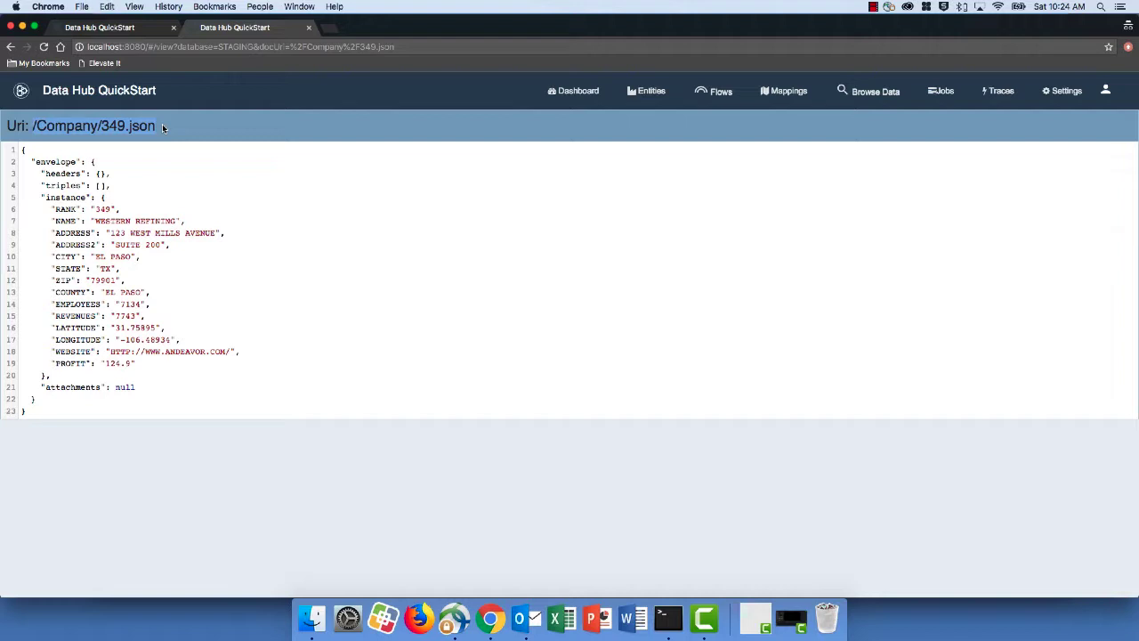
Step: Return to the mapping page and set the source URI of fortune500Mapping to the copied /Company/349.json
{"action": "left_click", "coordinate": [105, 29]}
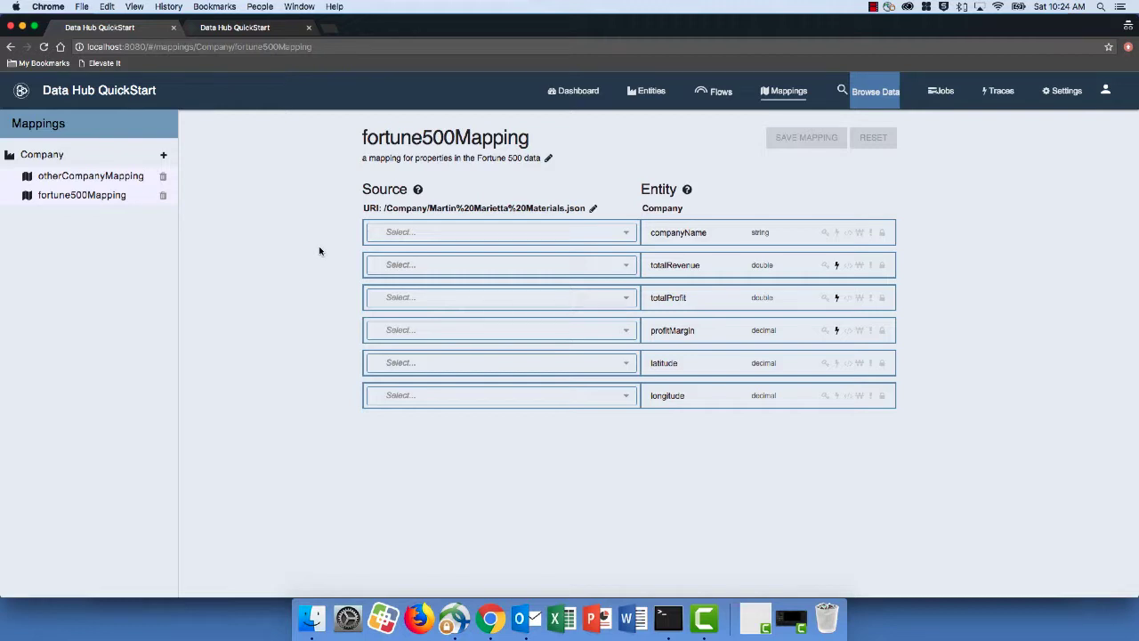
{"action": "left_click", "coordinate": [594, 209]}
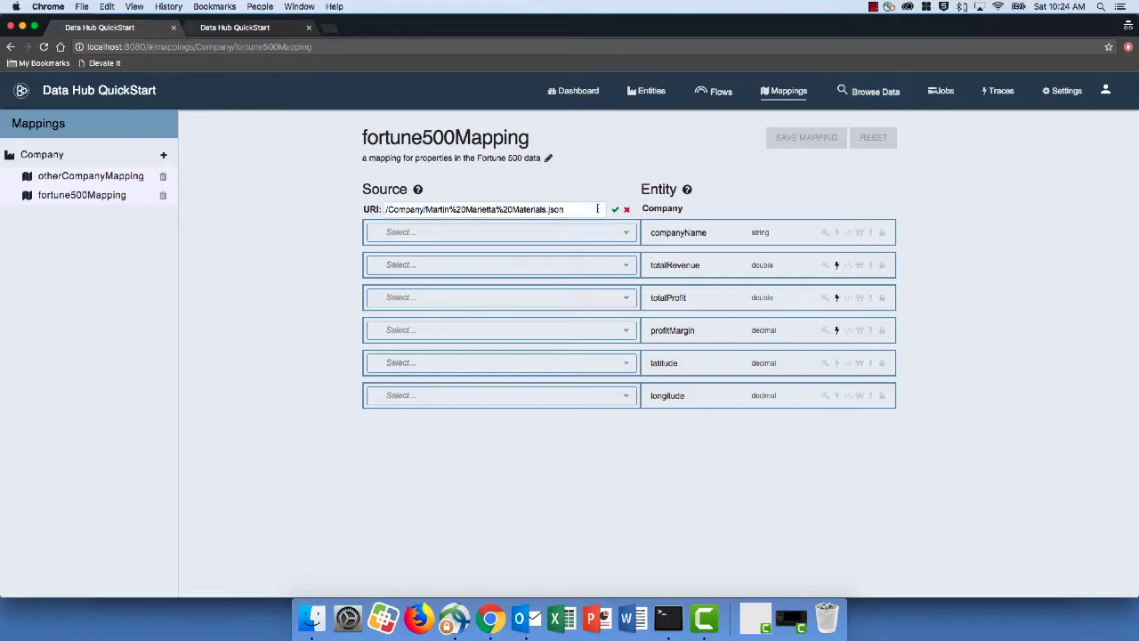
{"action": "left_click", "coordinate": [585, 209]}
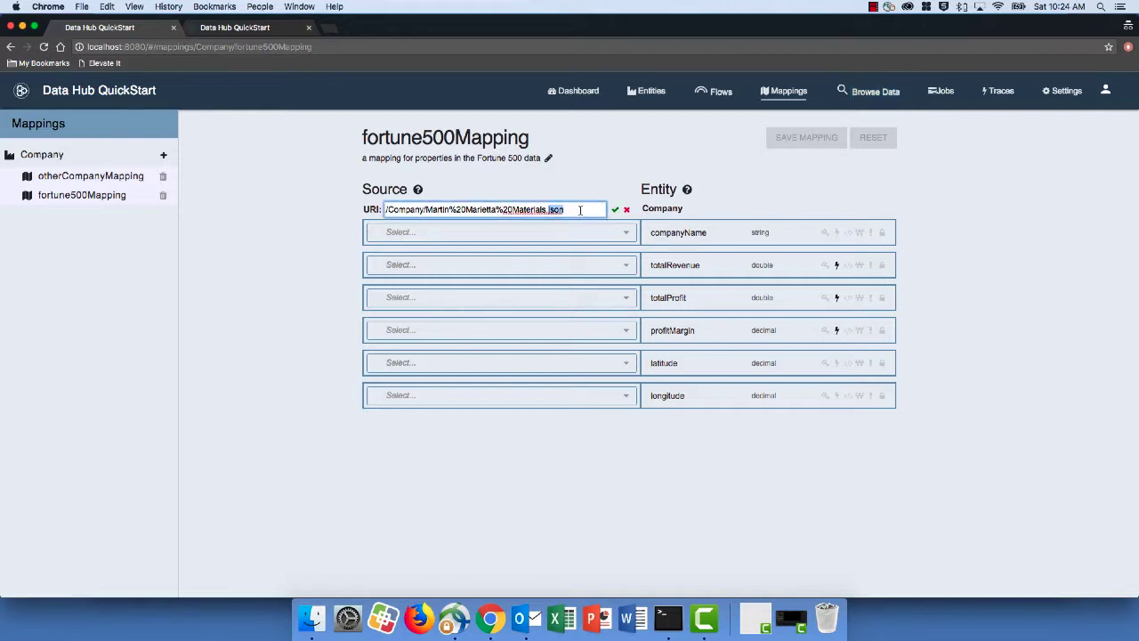
{"action": "triple_click", "coordinate": [580, 209]}
{"action": "key", "text": "BackSpace"}
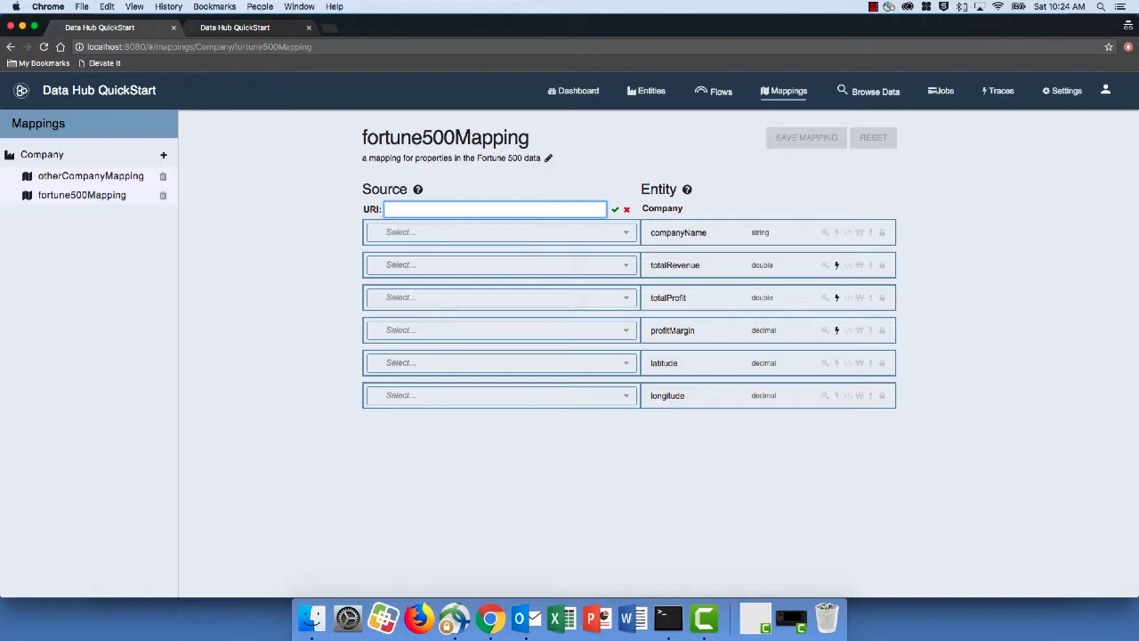
{"action": "key", "text": "super+v"}
{"action": "left_click", "coordinate": [616, 210]}
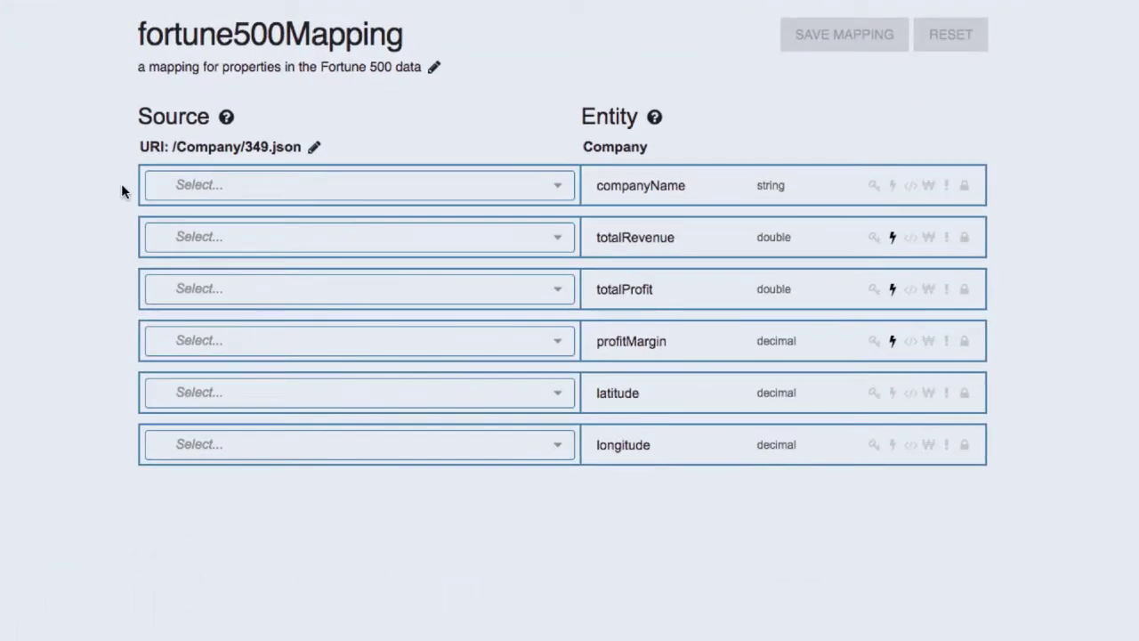
Step: Map source field NAME to companyName and REVENUES to totalRevenue in fortune500Mapping
{"action": "left_click", "coordinate": [498, 190]}
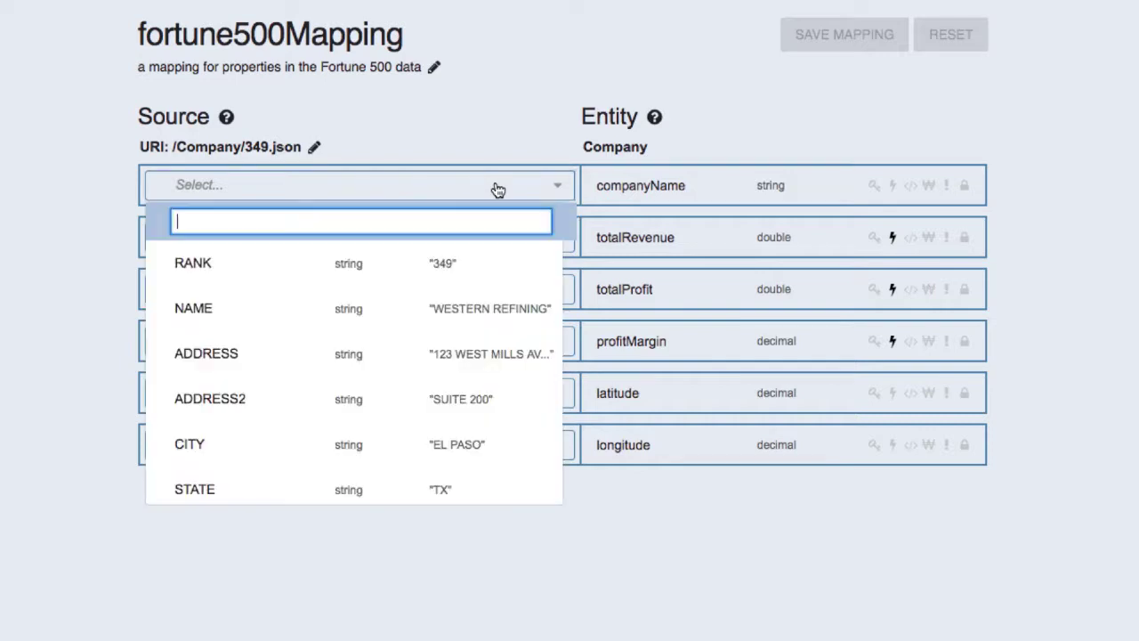
{"action": "left_click", "coordinate": [196, 311]}
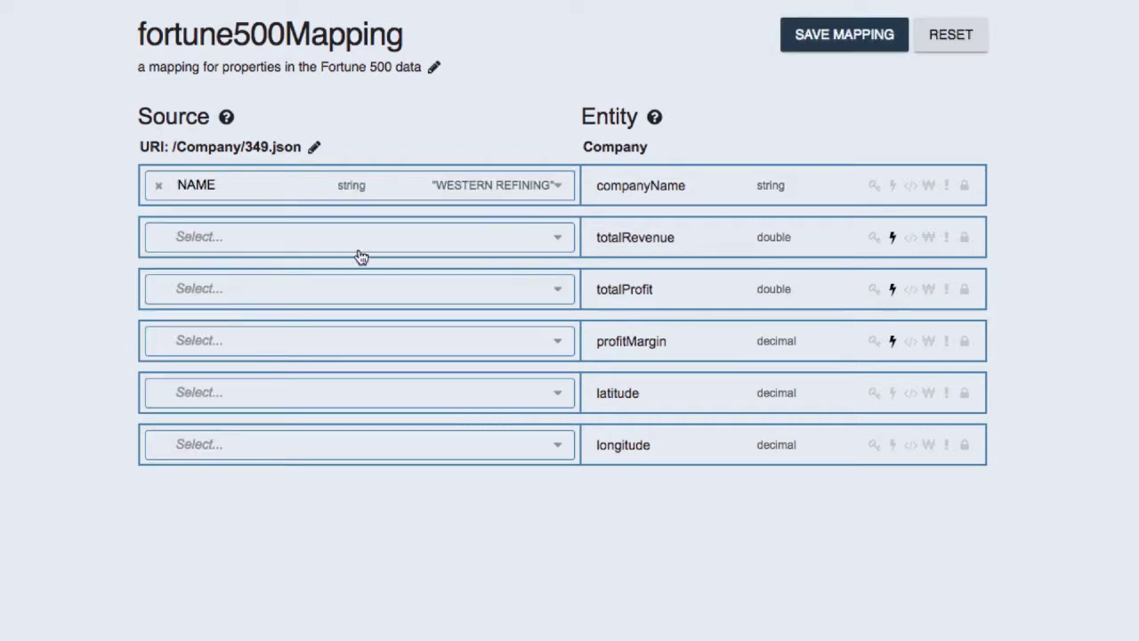
{"action": "left_click", "coordinate": [406, 247]}
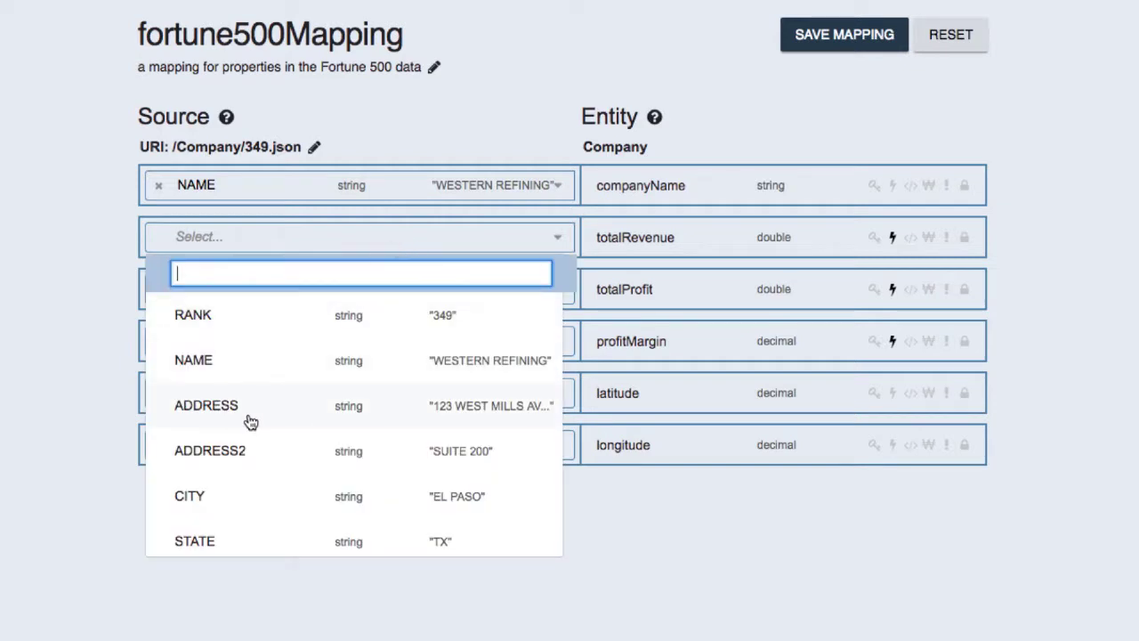
{"action": "scroll", "coordinate": [251, 422], "scroll_direction": "down", "scroll_amount": 2}
{"action": "scroll", "coordinate": [250, 422], "scroll_direction": "down", "scroll_amount": 3}
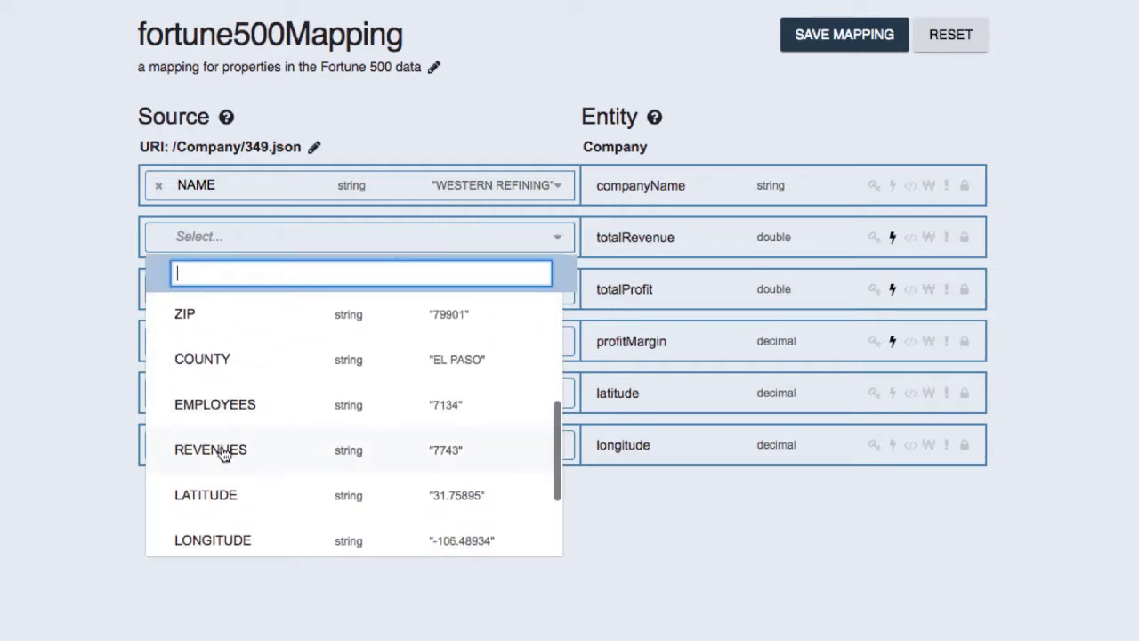
{"action": "left_click", "coordinate": [224, 454]}
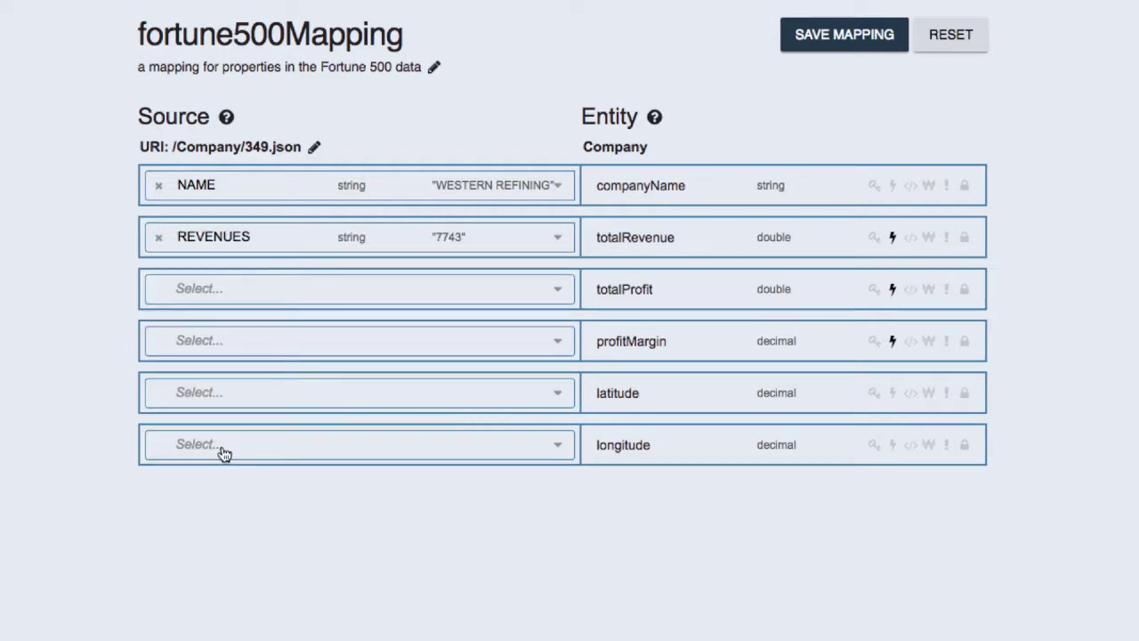
Step: Map source field PROFIT to the totalProfit property
{"action": "left_click", "coordinate": [448, 298]}
{"action": "scroll", "coordinate": [293, 470], "scroll_direction": "down", "scroll_amount": 3}
{"action": "scroll", "coordinate": [289, 469], "scroll_direction": "down", "scroll_amount": 3}
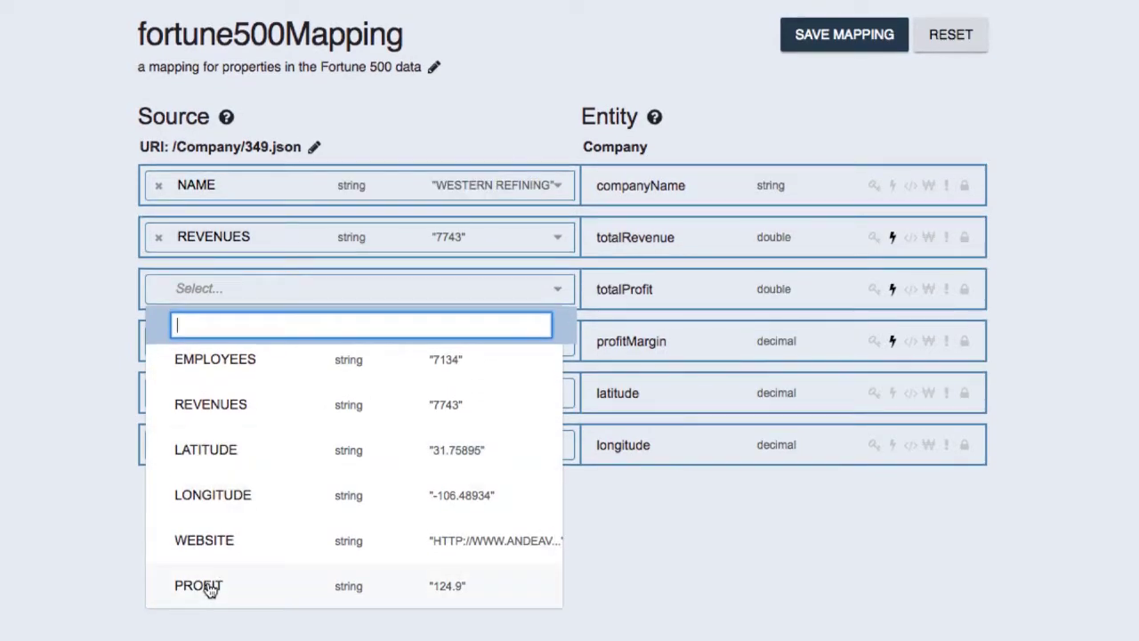
{"action": "left_click", "coordinate": [211, 582]}
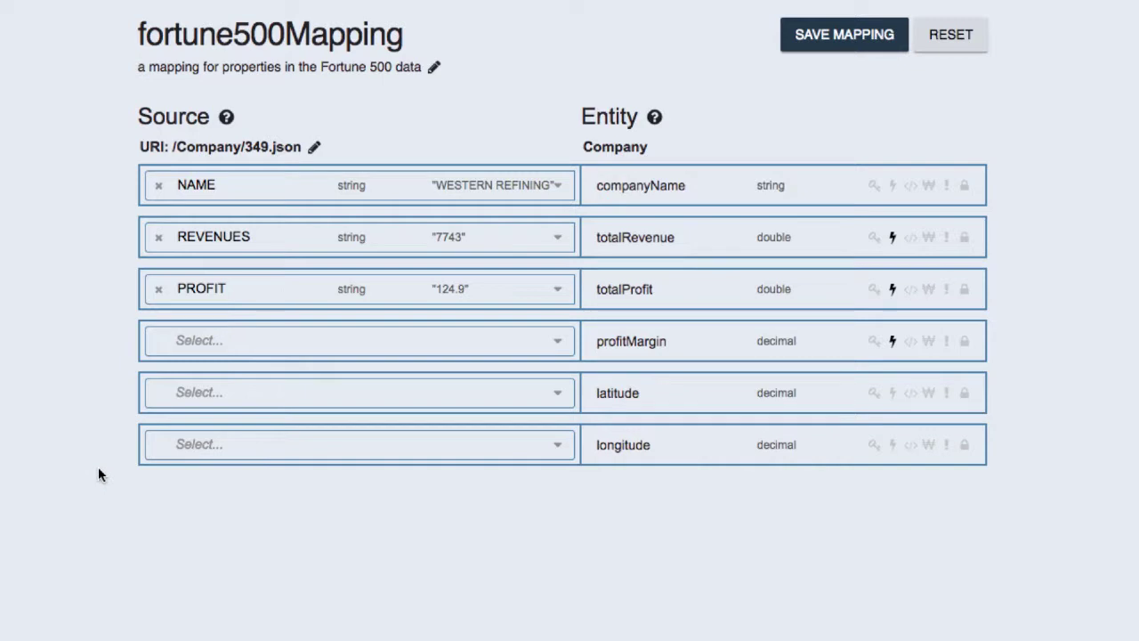
Step: Map source field LATITUDE to latitude and LONGITUDE to longitude, and save fortune500Mapping
{"action": "left_click", "coordinate": [365, 399]}
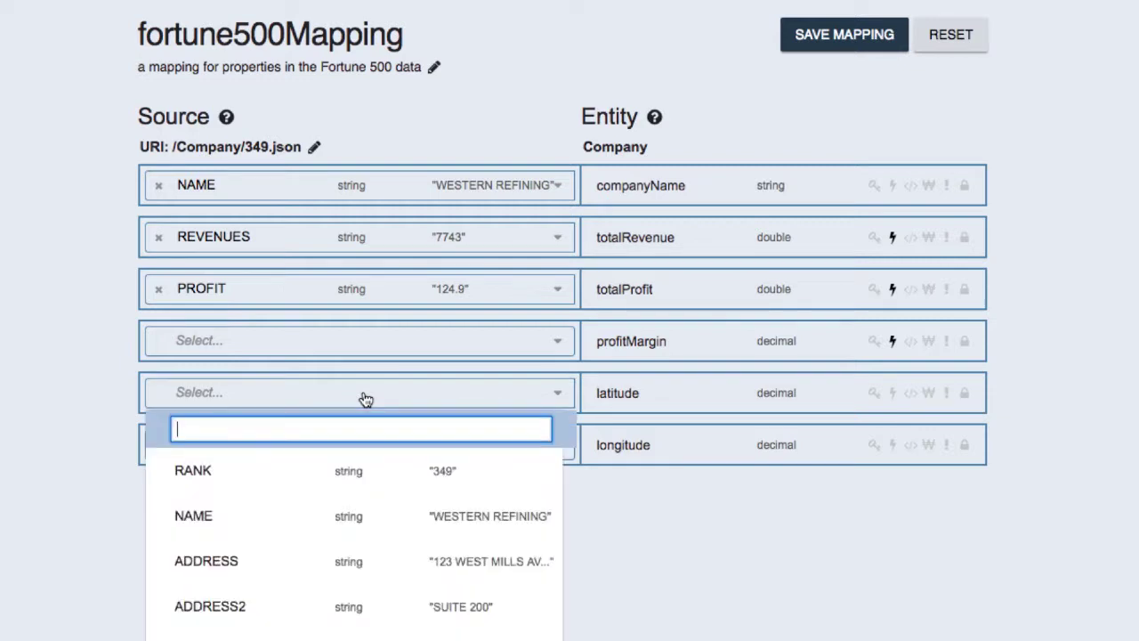
{"action": "scroll", "coordinate": [271, 634], "scroll_direction": "down", "scroll_amount": 3}
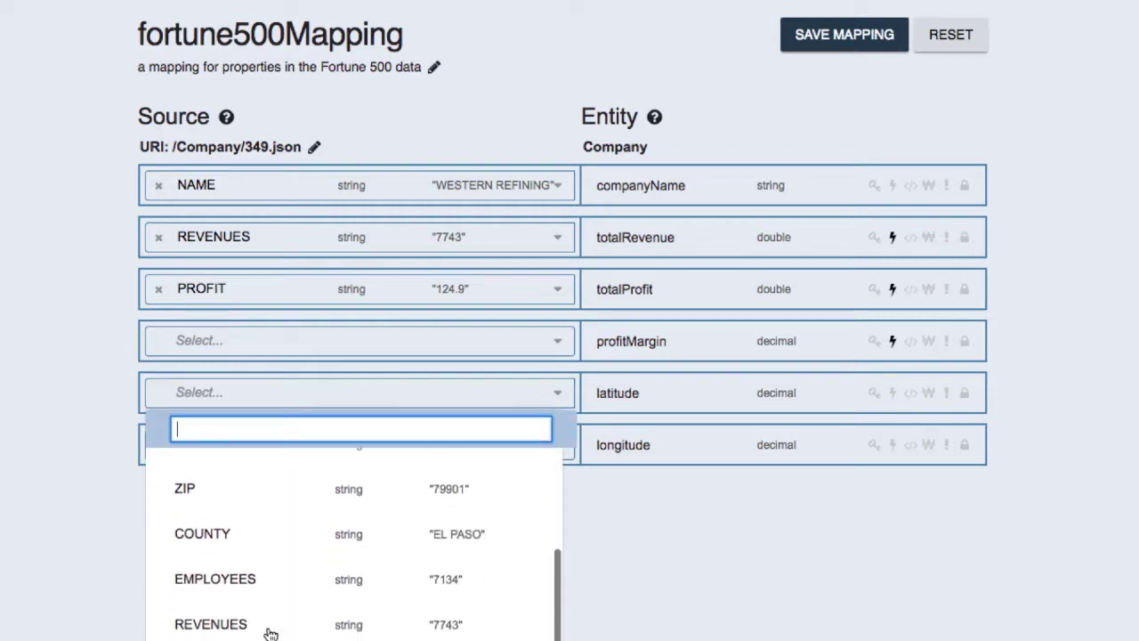
{"action": "left_click", "coordinate": [267, 629]}
{"action": "left_click", "coordinate": [361, 443]}
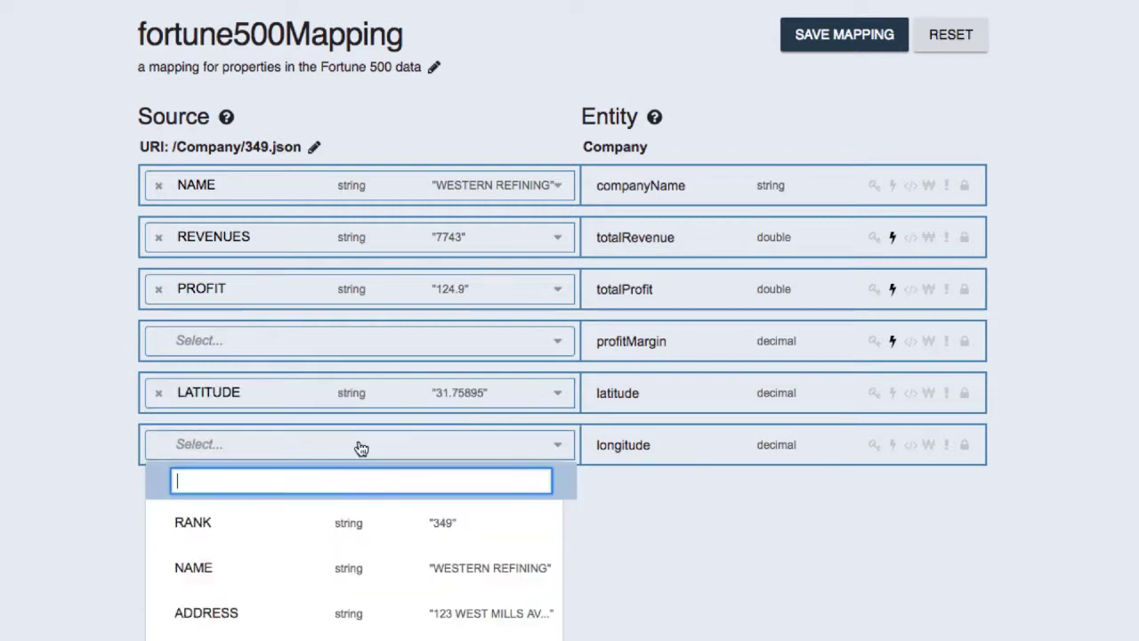
{"action": "scroll", "coordinate": [229, 614], "scroll_direction": "down", "scroll_amount": 4}
{"action": "scroll", "coordinate": [230, 614], "scroll_direction": "down", "scroll_amount": 1}
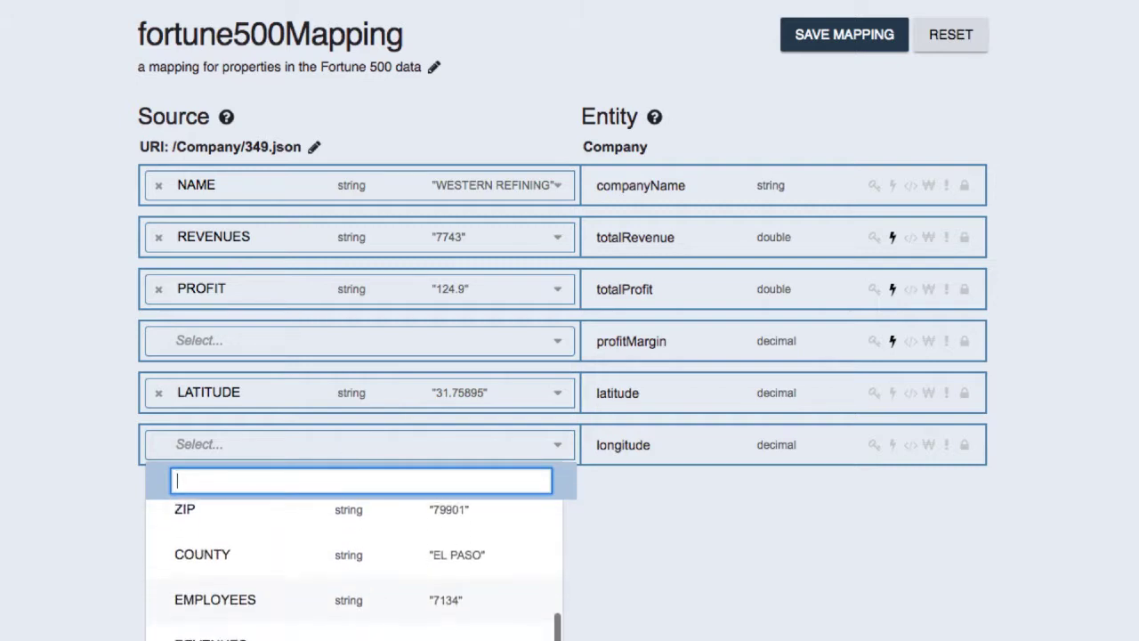
{"action": "left_click", "coordinate": [230, 634]}
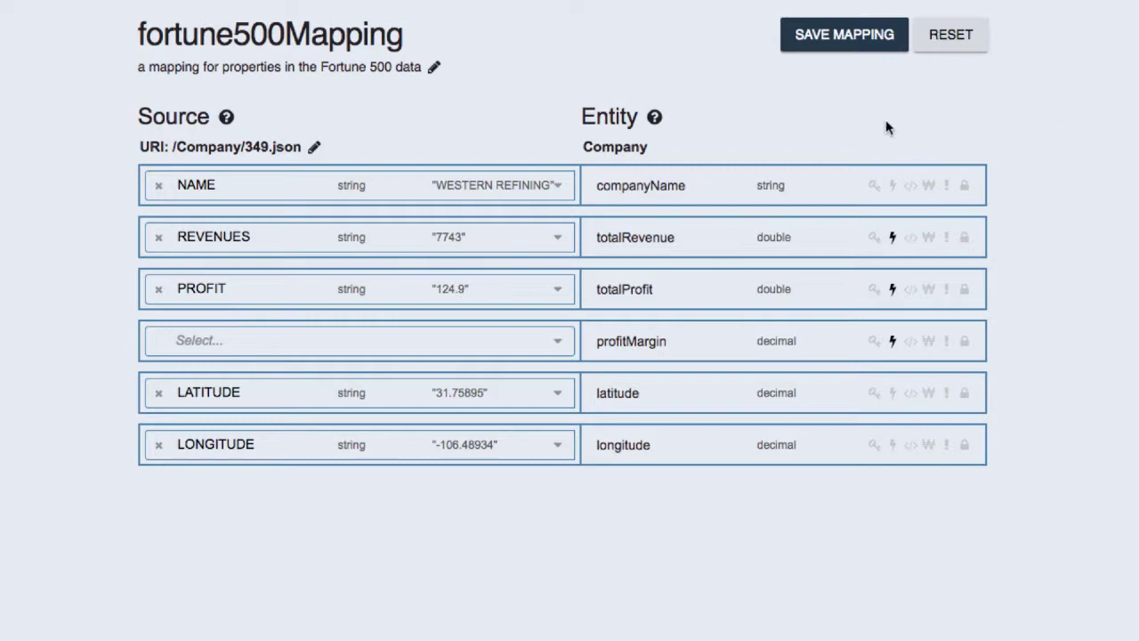
{"action": "left_click", "coordinate": [848, 40]}
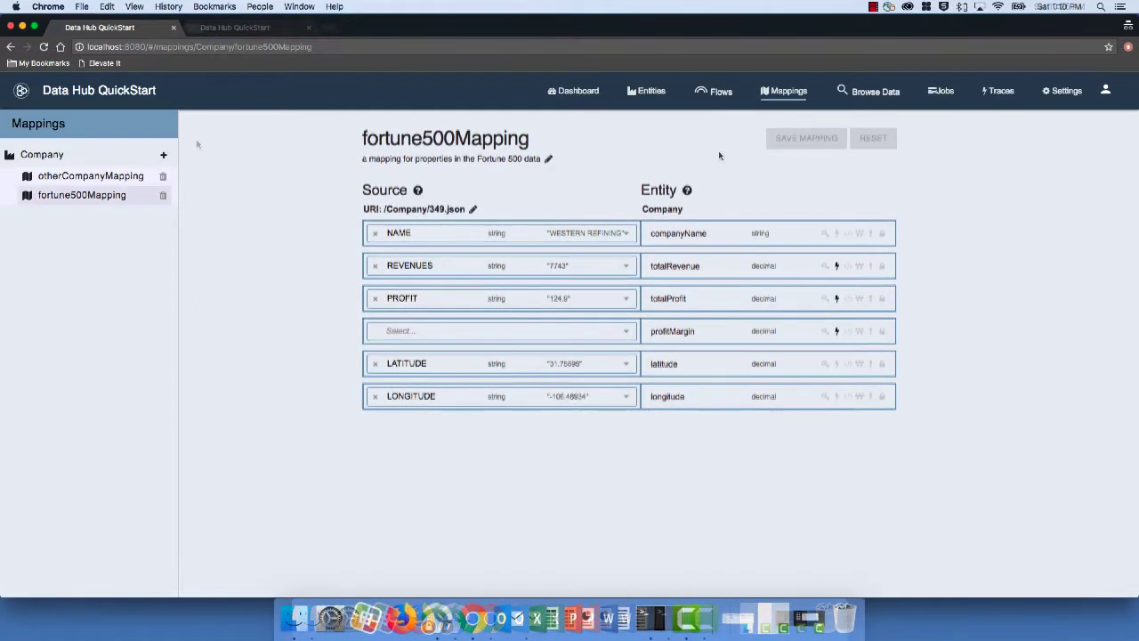
Step: Create a Company harmonize flow named harmonizeOtherCompanies using otherCompanyMapping, with structure from the entity definition, Javascript plugins and JSON format
{"action": "left_click", "coordinate": [715, 94]}
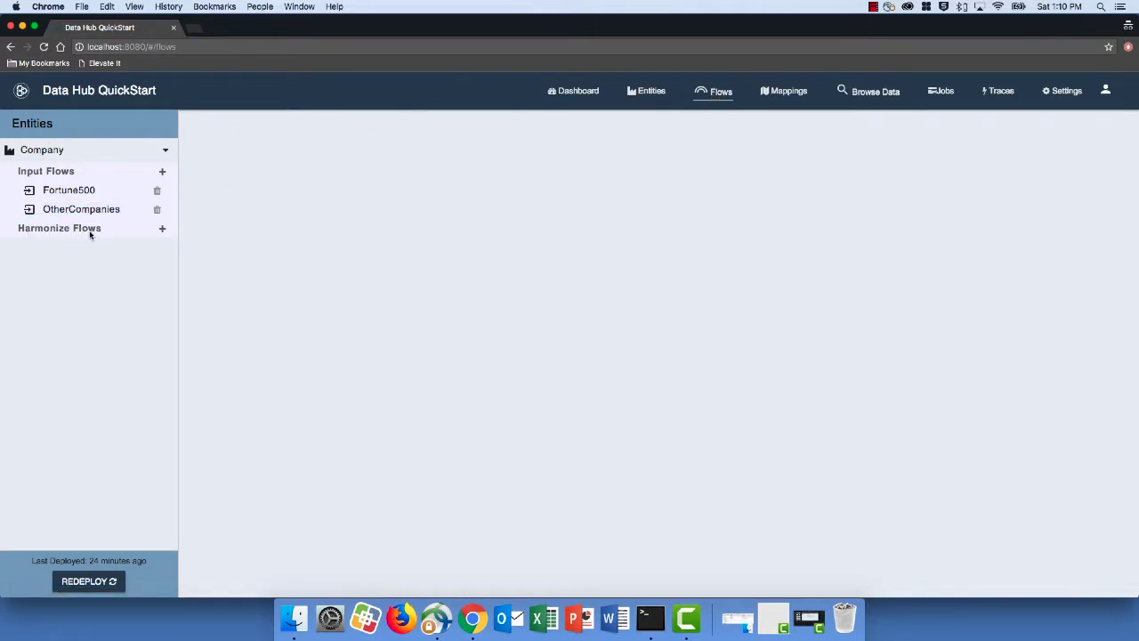
{"action": "left_click", "coordinate": [163, 231]}
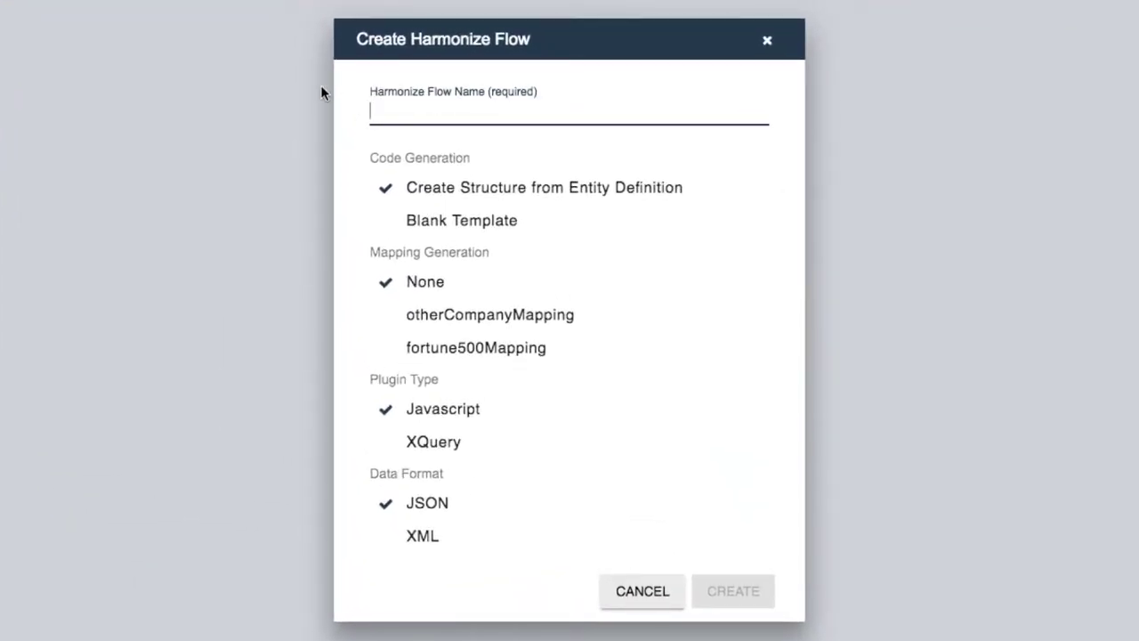
{"action": "type", "text": "ha"}
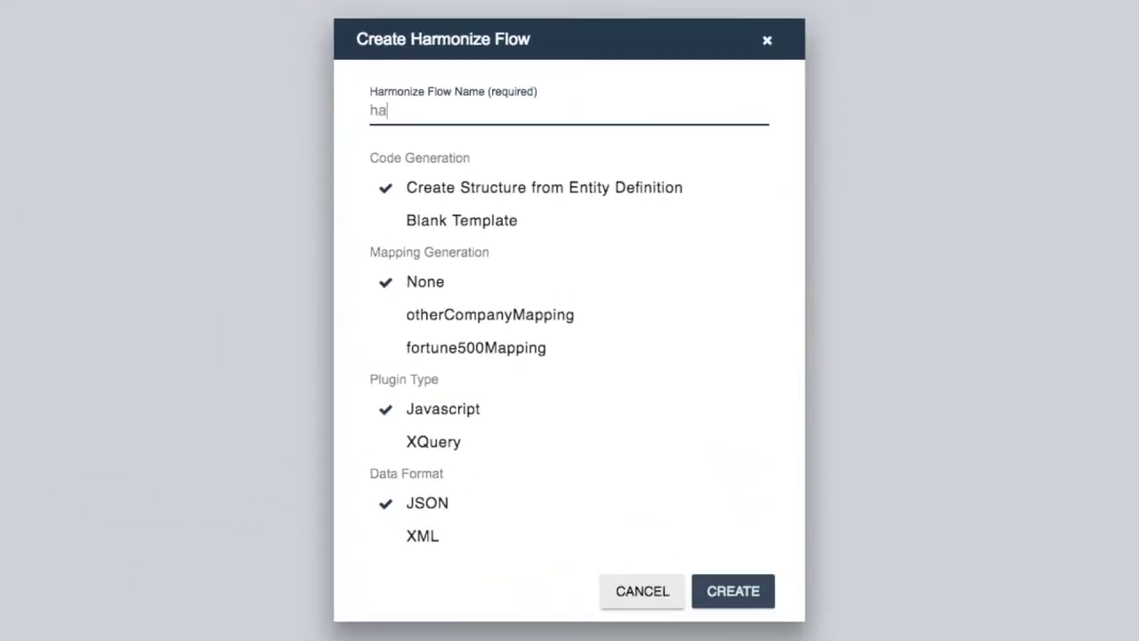
{"action": "type", "text": "rmonizeOthe"}
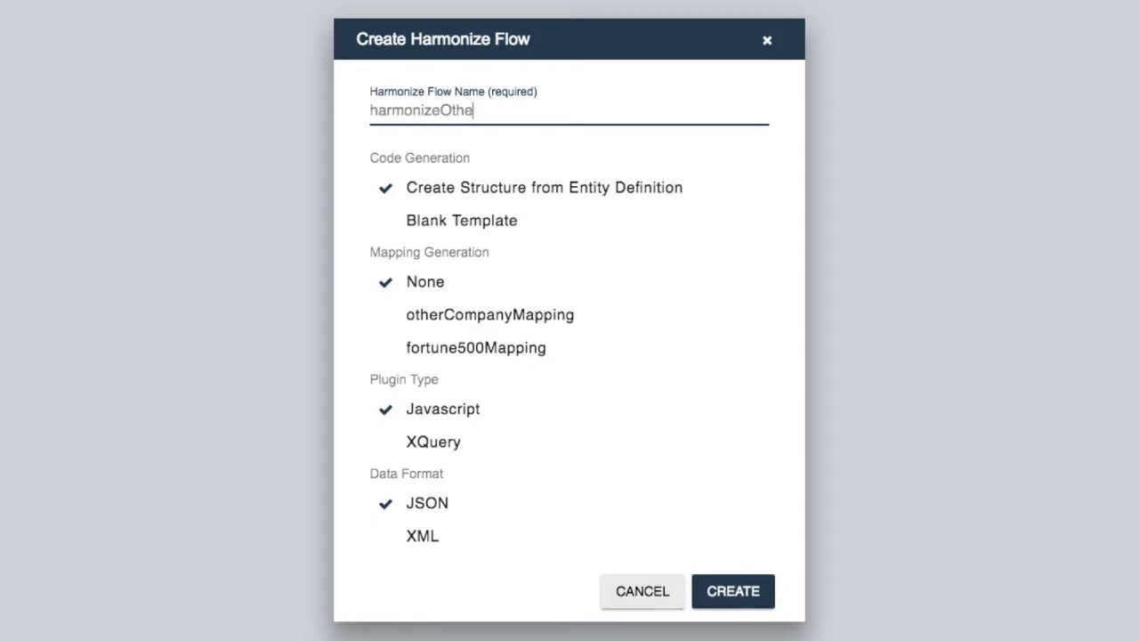
{"action": "type", "text": "rCompanies"}
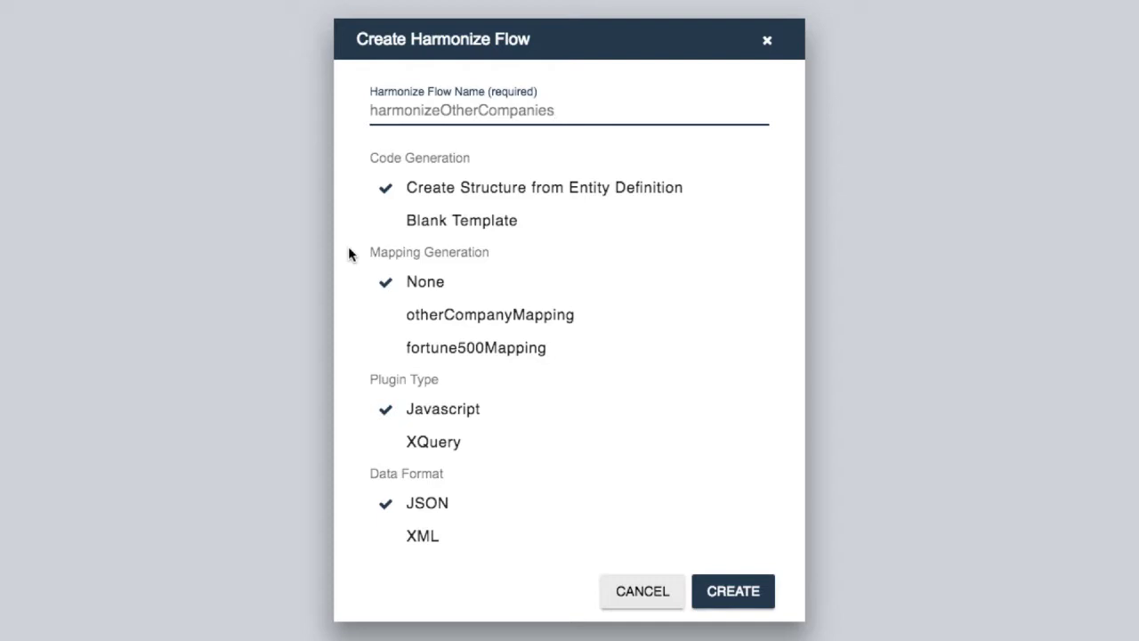
{"action": "left_click", "coordinate": [397, 312]}
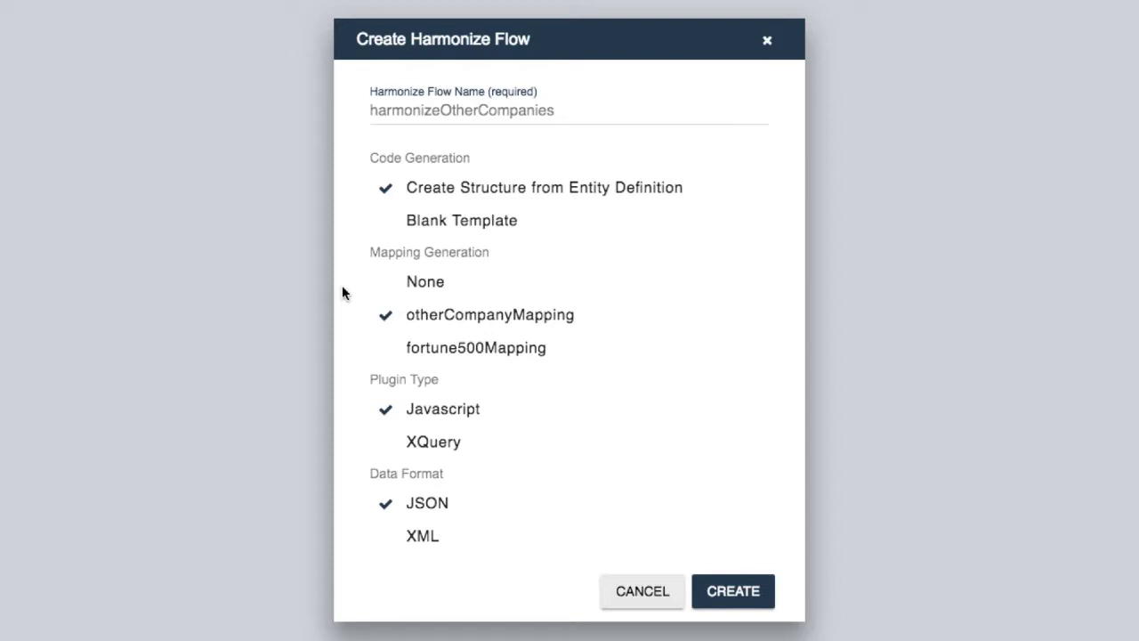
{"action": "left_click", "coordinate": [746, 605]}
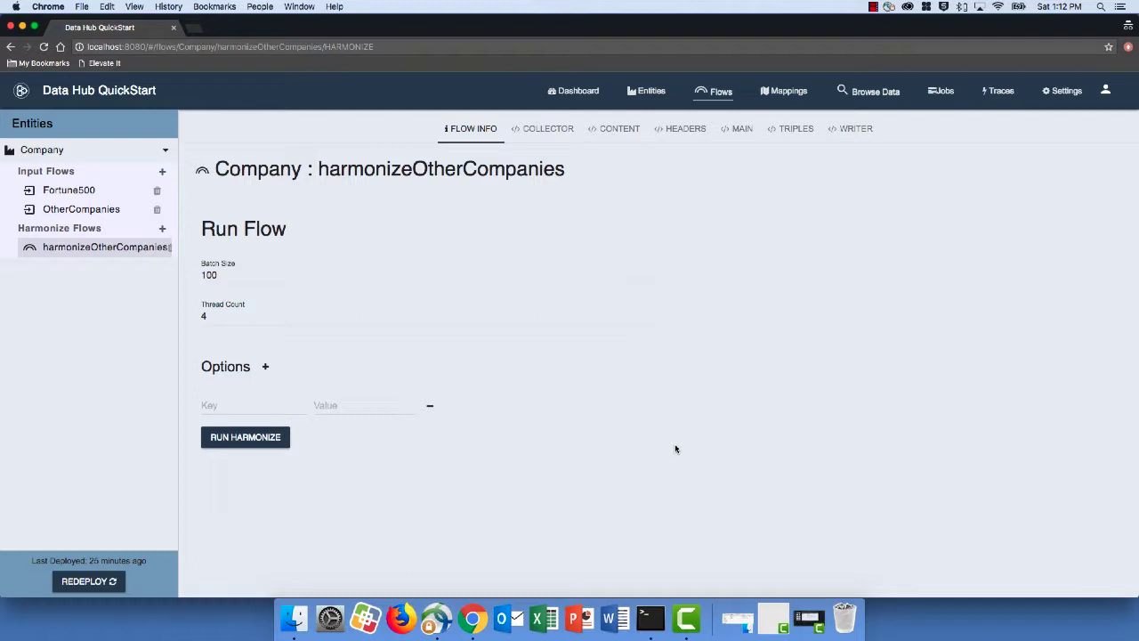
Step: In the harmonizeOtherCompanies collector code, replace options.entity in the collection query with the string 'OtherCompanies'
{"action": "left_click", "coordinate": [547, 133]}
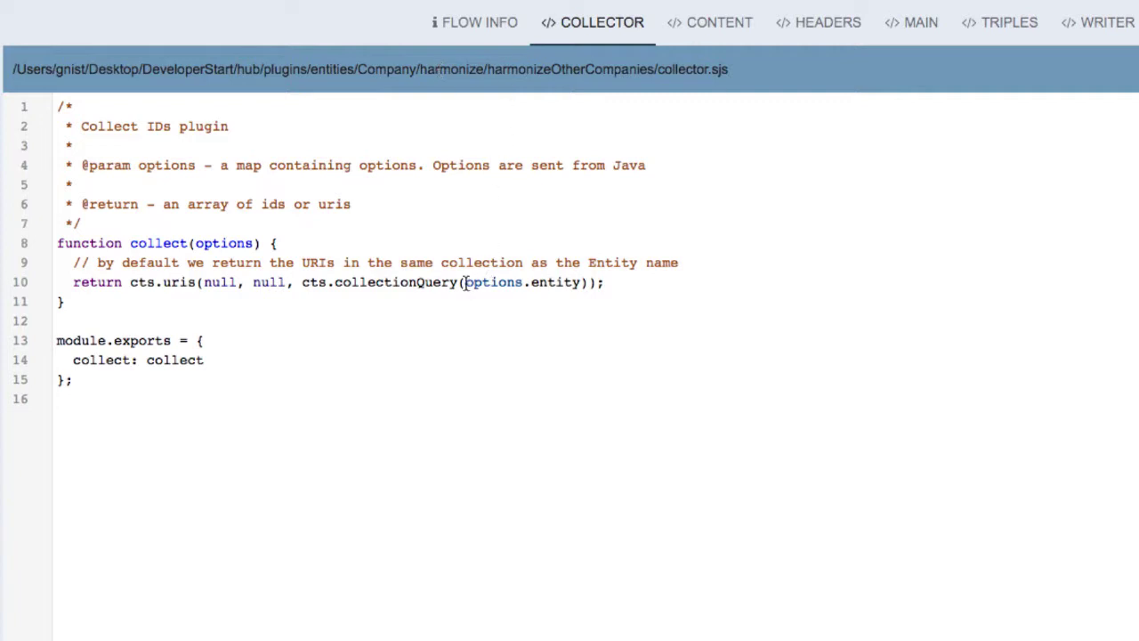
{"action": "left_click_drag", "start_coordinate": [465, 282], "coordinate": [579, 280]}
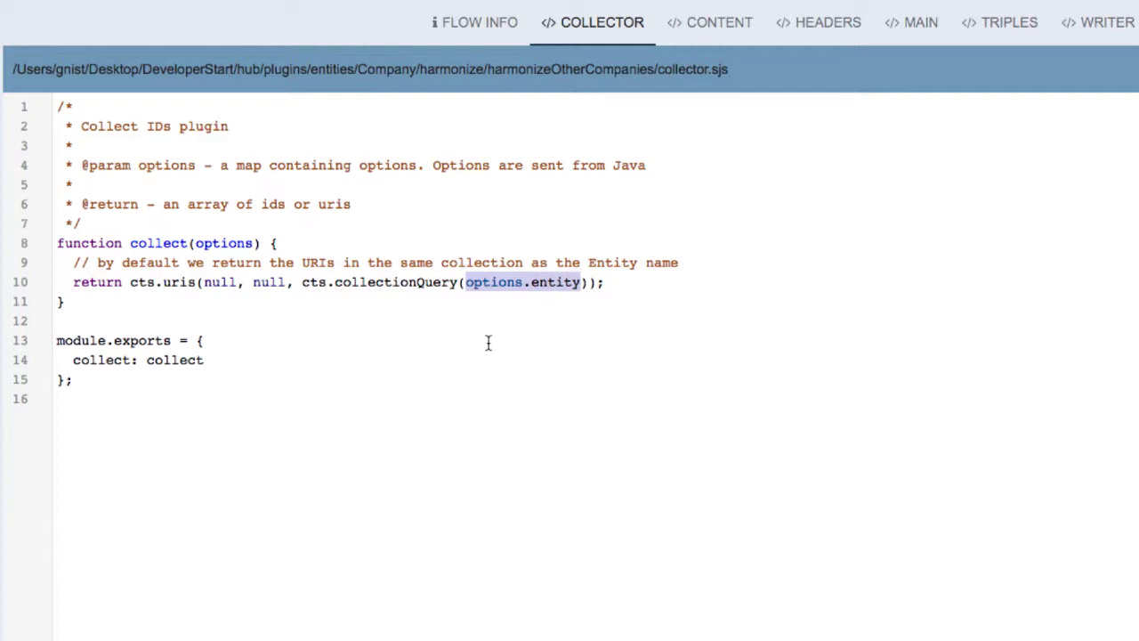
{"action": "key", "text": "BackSpace"}
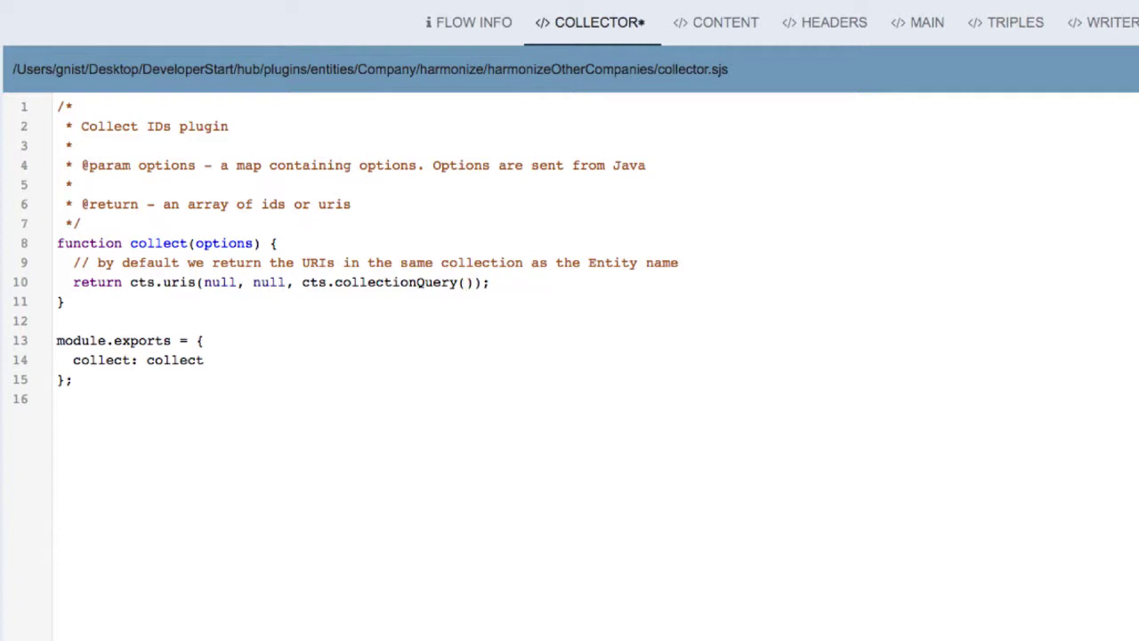
{"action": "type", "text": "''"}
{"action": "key", "text": "Left"}
{"action": "type", "text": "OtherCompanies"}
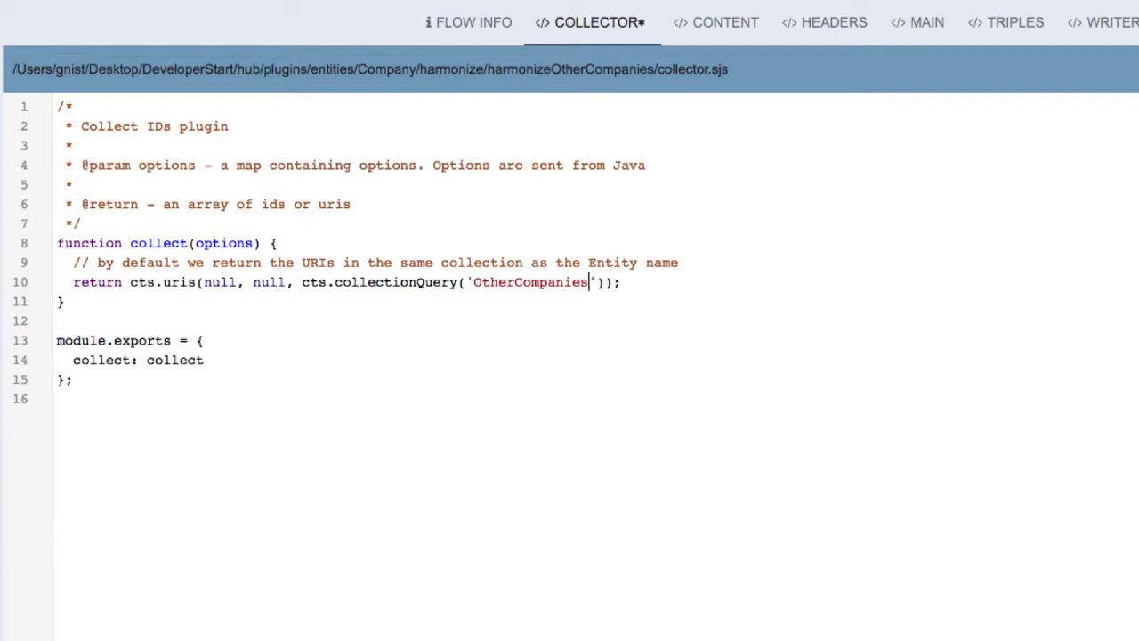
Step: Switch to Finder, locate the code folder inside DeveloperStart, and minimize the window again
{"action": "left_click", "coordinate": [184, 635]}
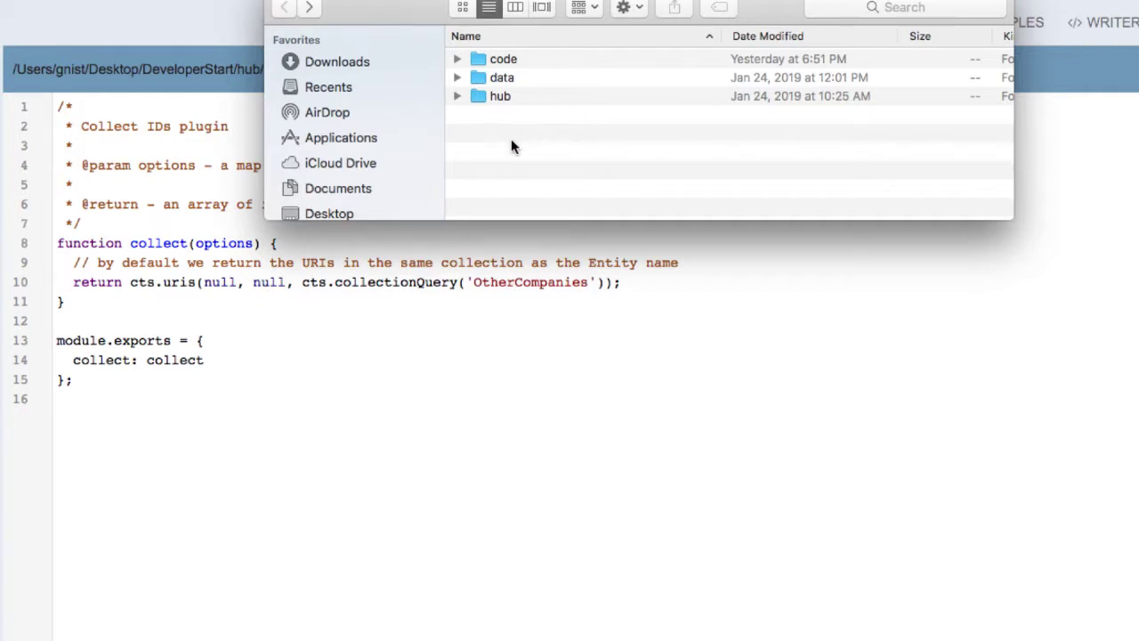
{"action": "left_click", "coordinate": [500, 60]}
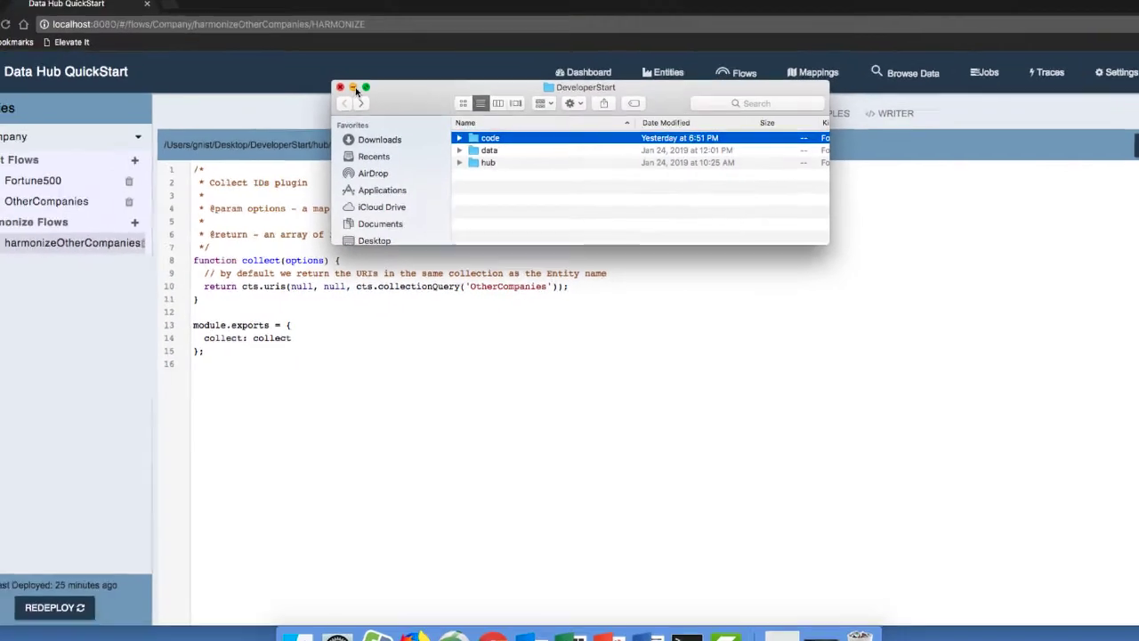
{"action": "left_click", "coordinate": [362, 89]}
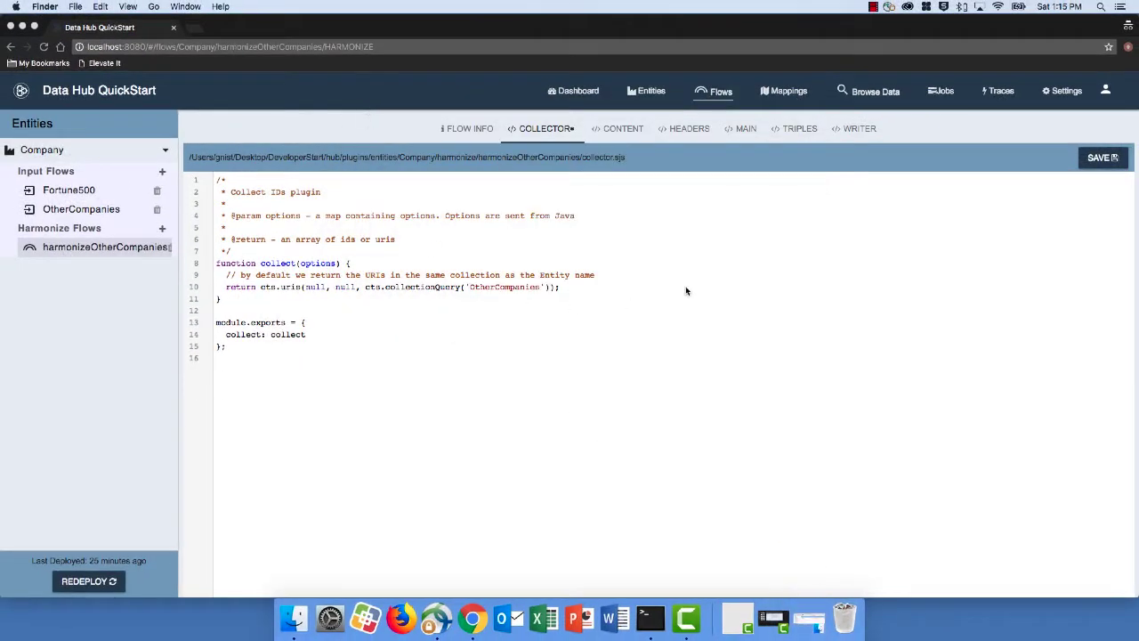
Step: Save the edited collector code and open the run settings of the harmonizeOtherCompanies flow
{"action": "left_click", "coordinate": [1100, 163]}
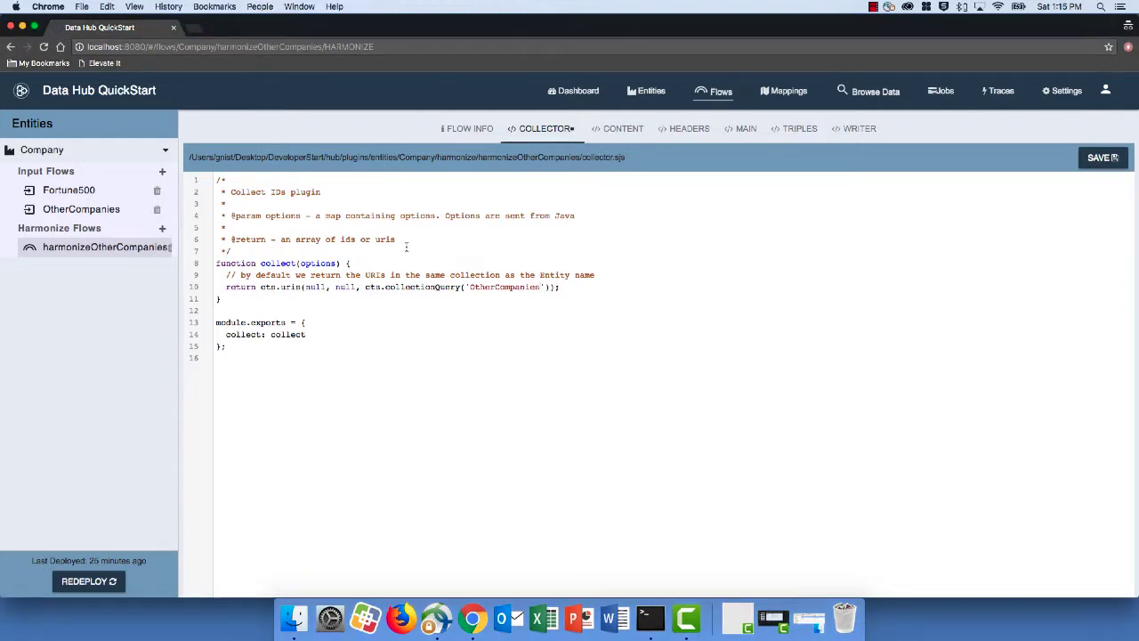
{"action": "left_click", "coordinate": [1101, 157]}
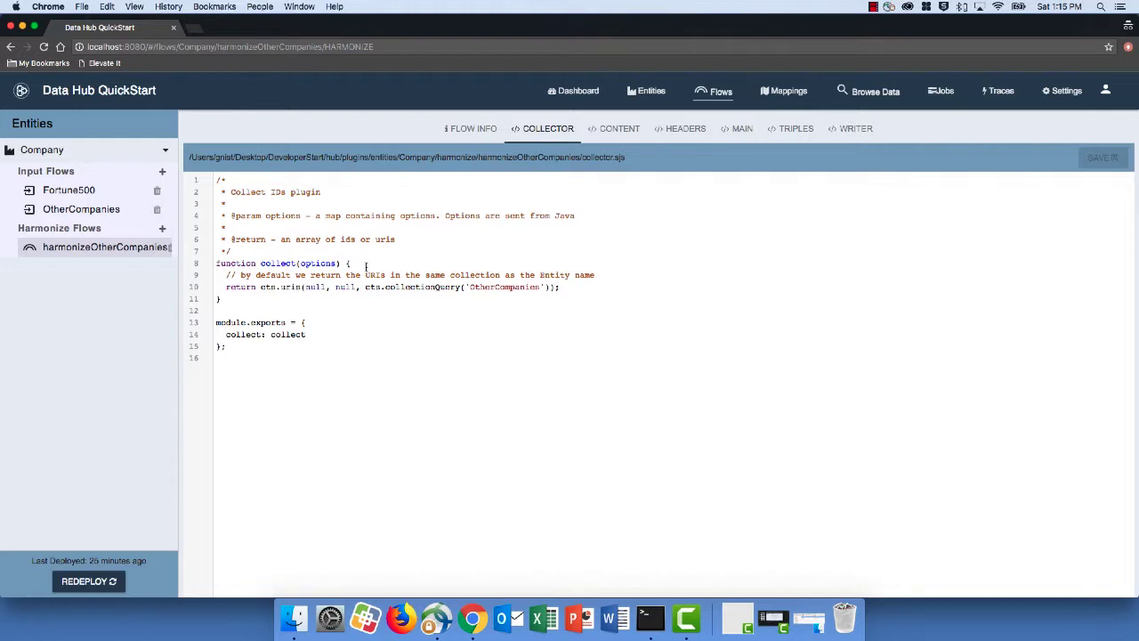
{"action": "left_click", "coordinate": [476, 130]}
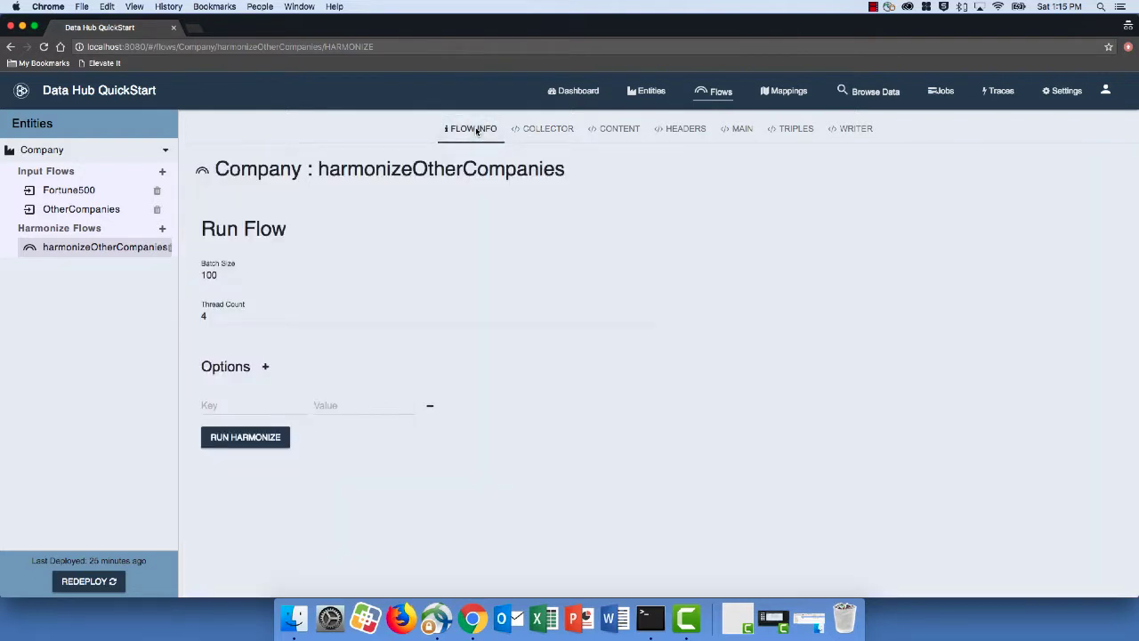
Step: Run the harmonizeOtherCompanies harmonize flow and check its job in the jobs list
{"action": "left_click", "coordinate": [240, 439]}
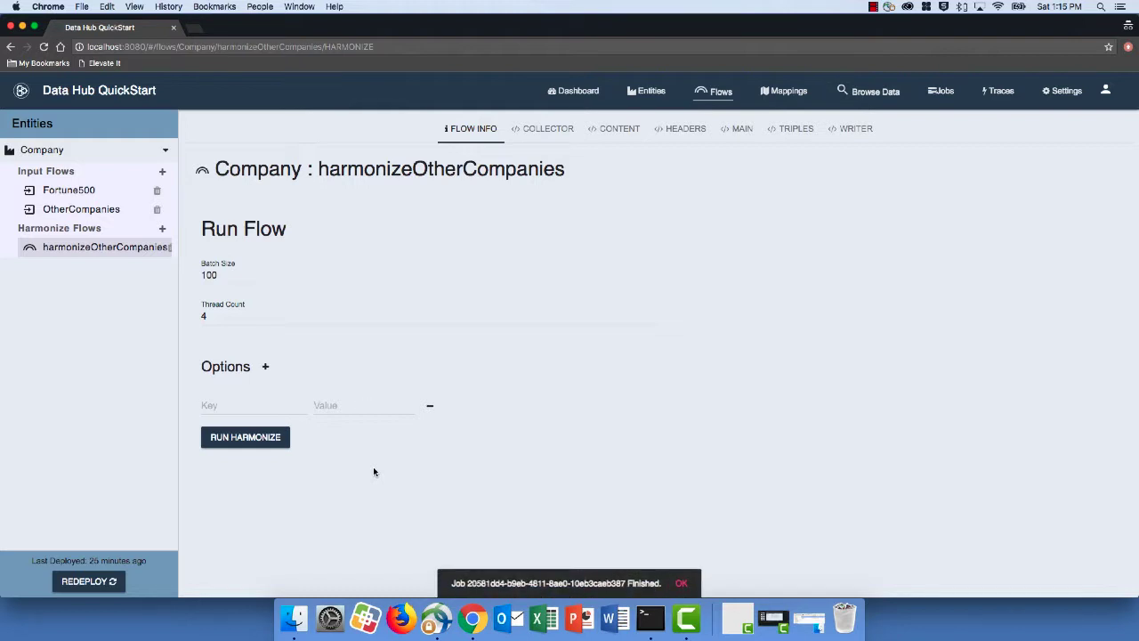
{"action": "left_click", "coordinate": [681, 583]}
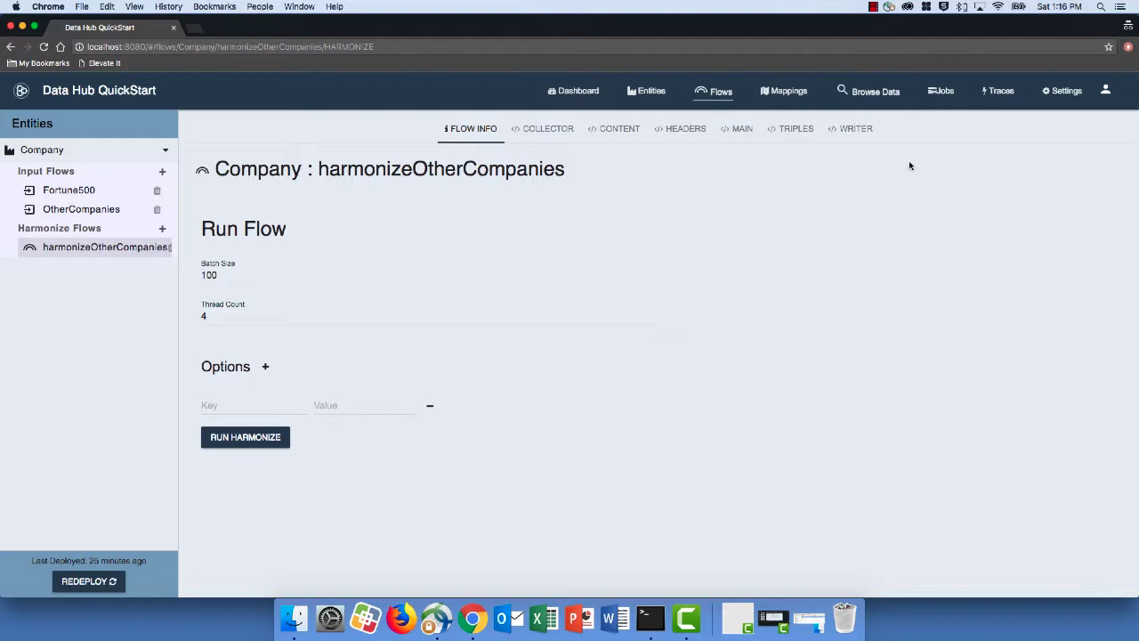
{"action": "left_click", "coordinate": [945, 93]}
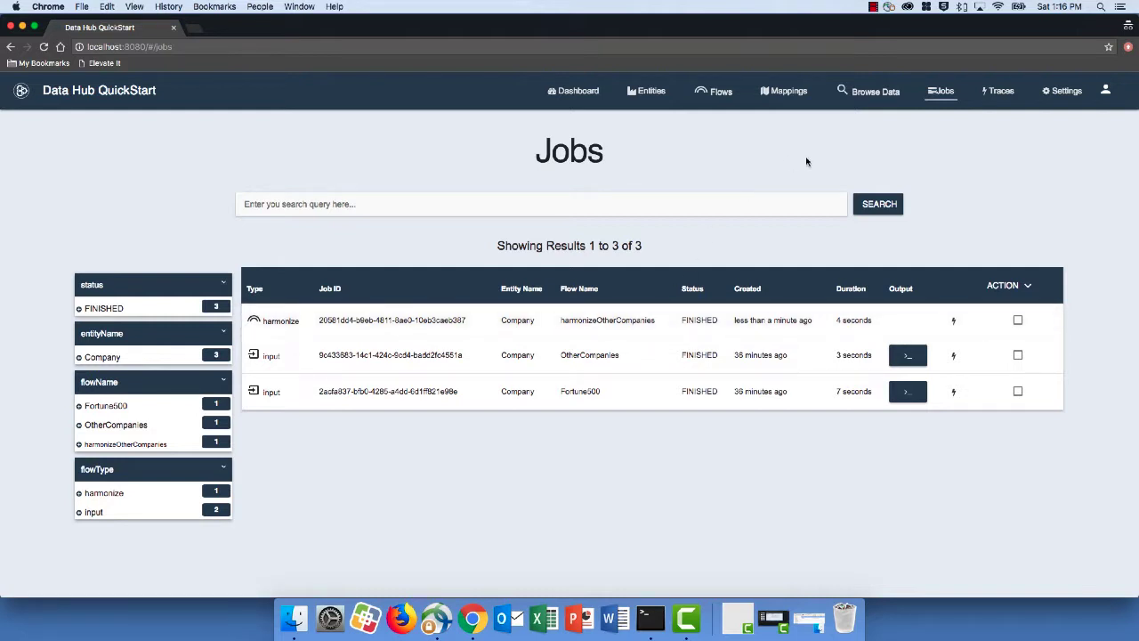
Step: Browse the data in the FINAL database and open the harmonized document /Company/Martin%20Marietta%20Materials.json
{"action": "left_click", "coordinate": [884, 92]}
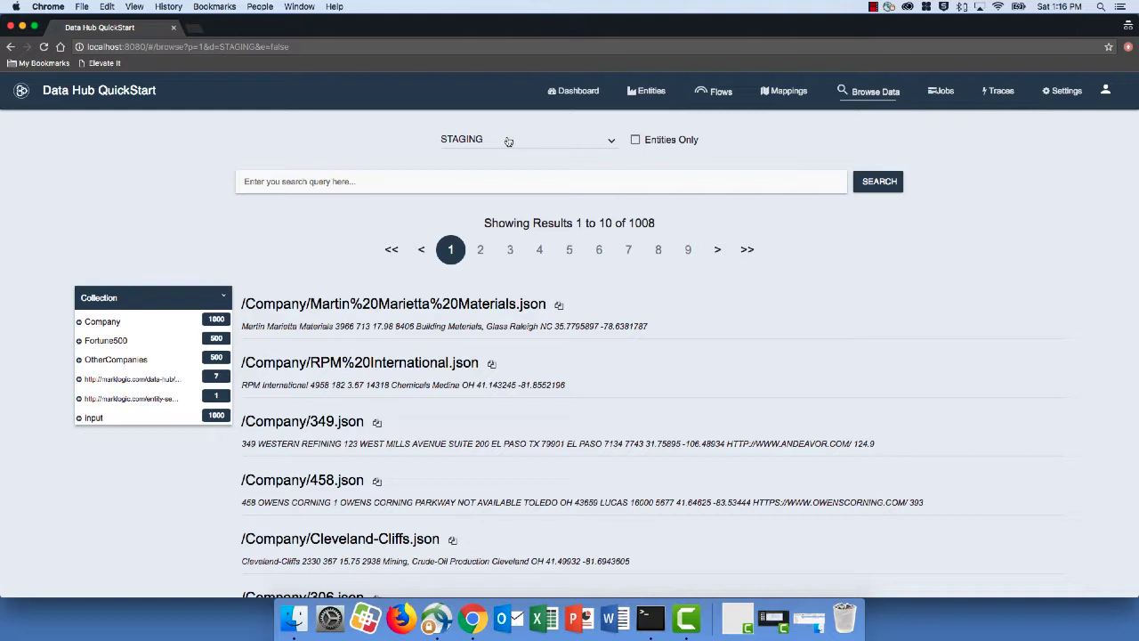
{"action": "left_click", "coordinate": [509, 143]}
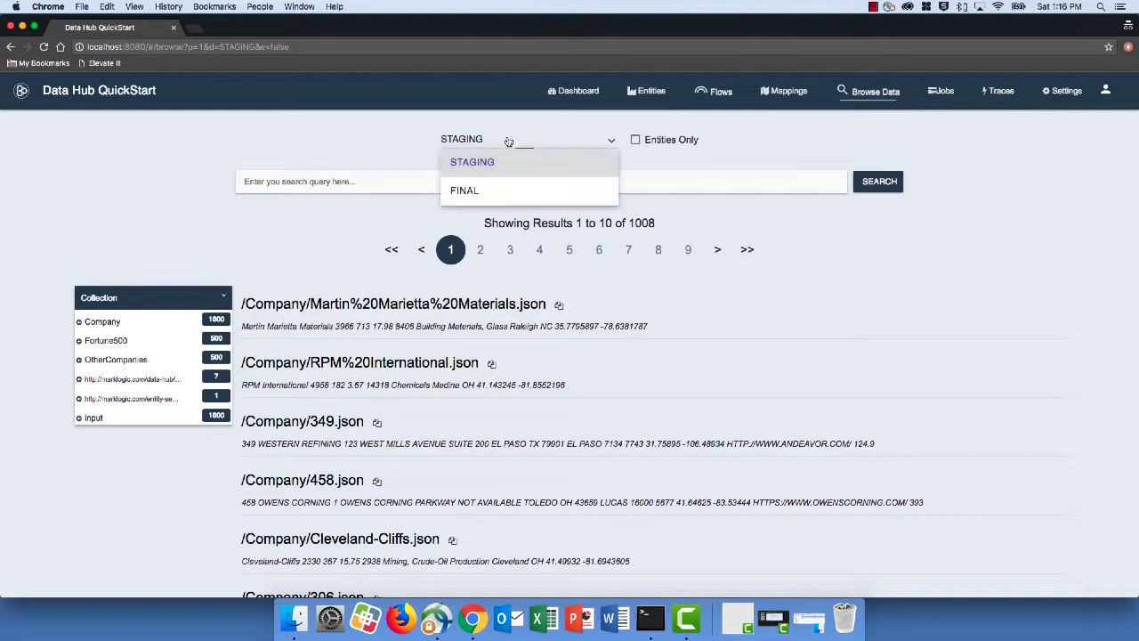
{"action": "left_click", "coordinate": [493, 193]}
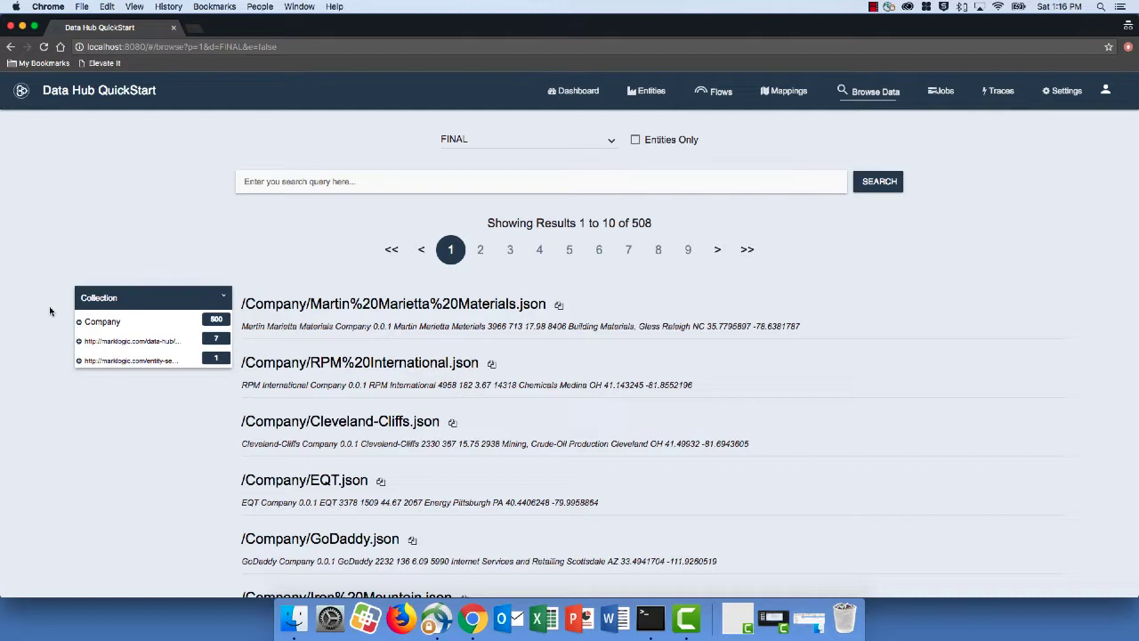
{"action": "left_click", "coordinate": [314, 304]}
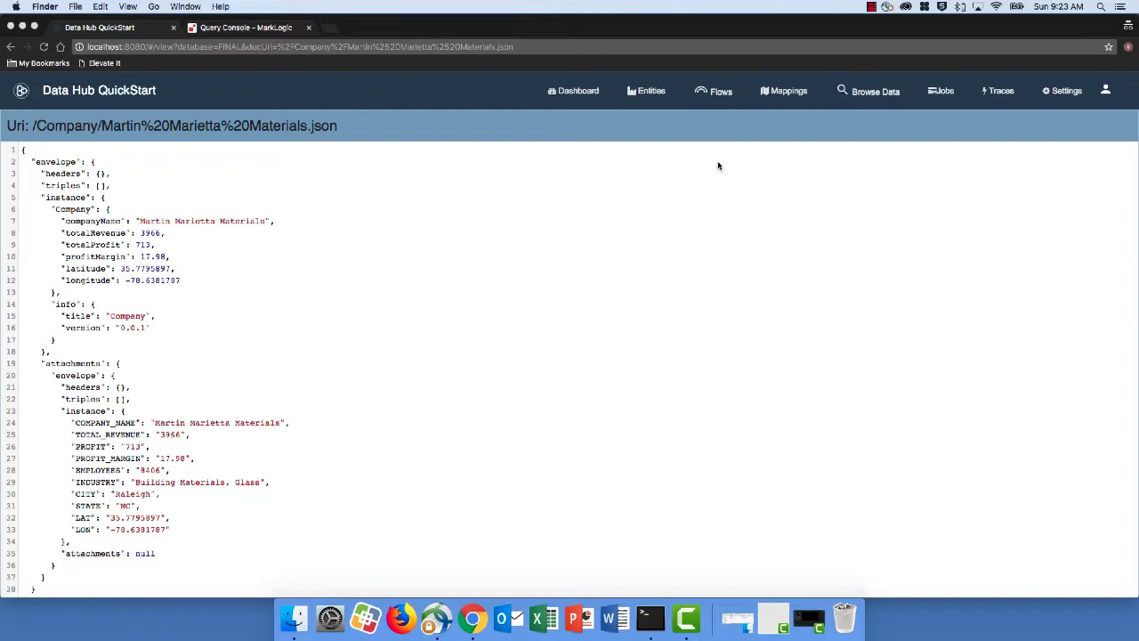
Step: Create a Company harmonize flow named harmonizeFortune500 using fortune500Mapping, with structure from the entity definition, Javascript plugins and JSON format
{"action": "left_click", "coordinate": [718, 101]}
{"action": "left_click", "coordinate": [718, 95]}
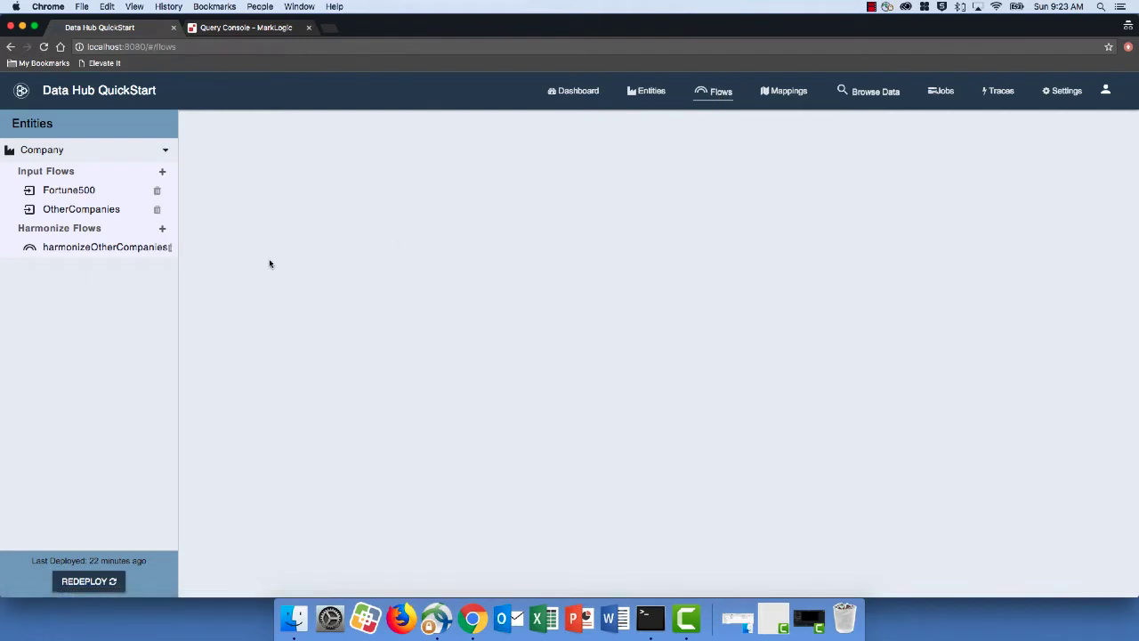
{"action": "left_click", "coordinate": [164, 230]}
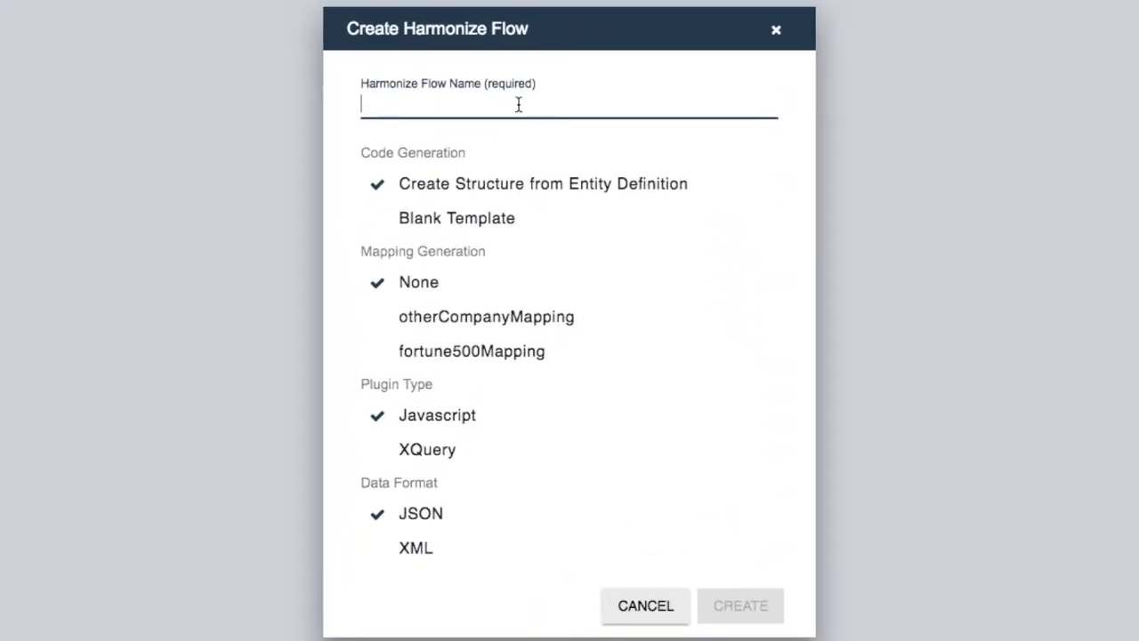
{"action": "type", "text": "harmonizeFortune500"}
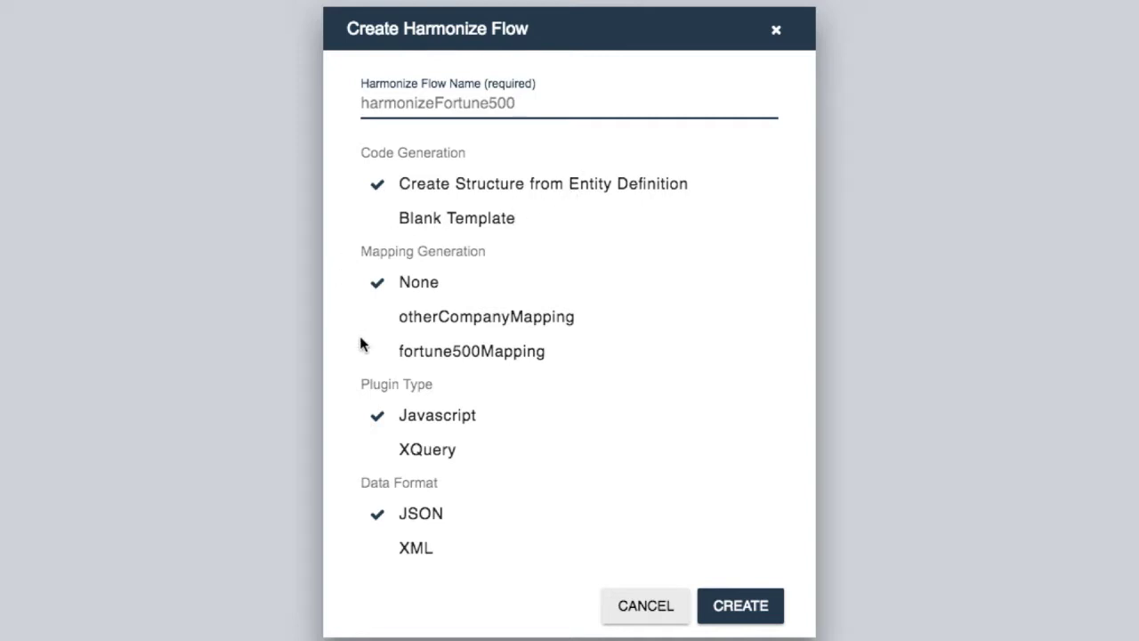
{"action": "left_click", "coordinate": [420, 353]}
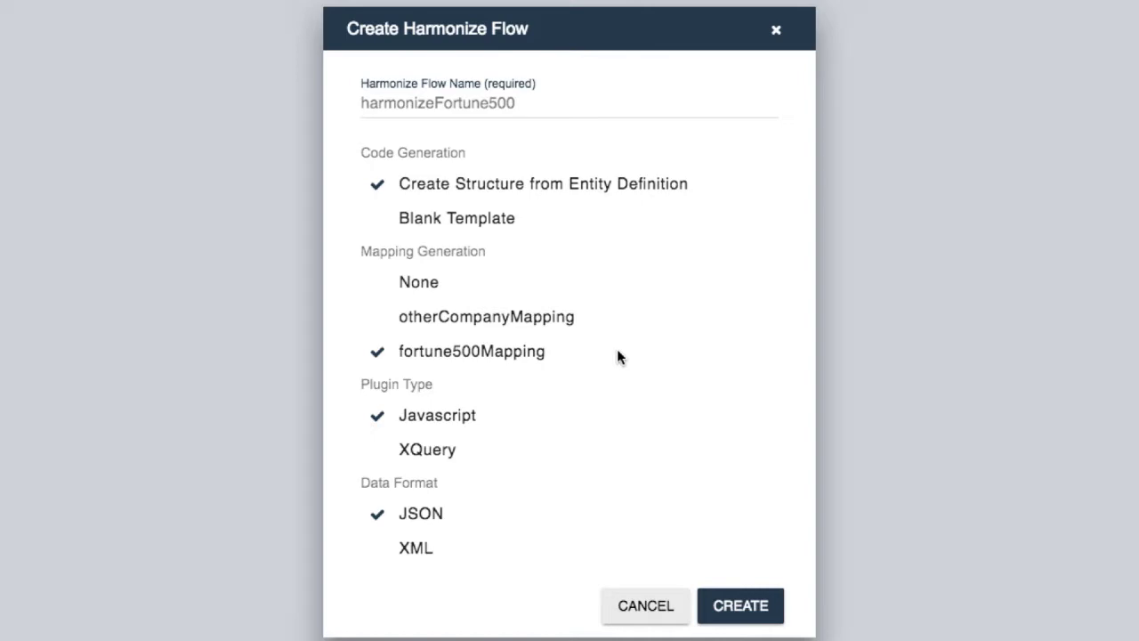
{"action": "left_click", "coordinate": [755, 609]}
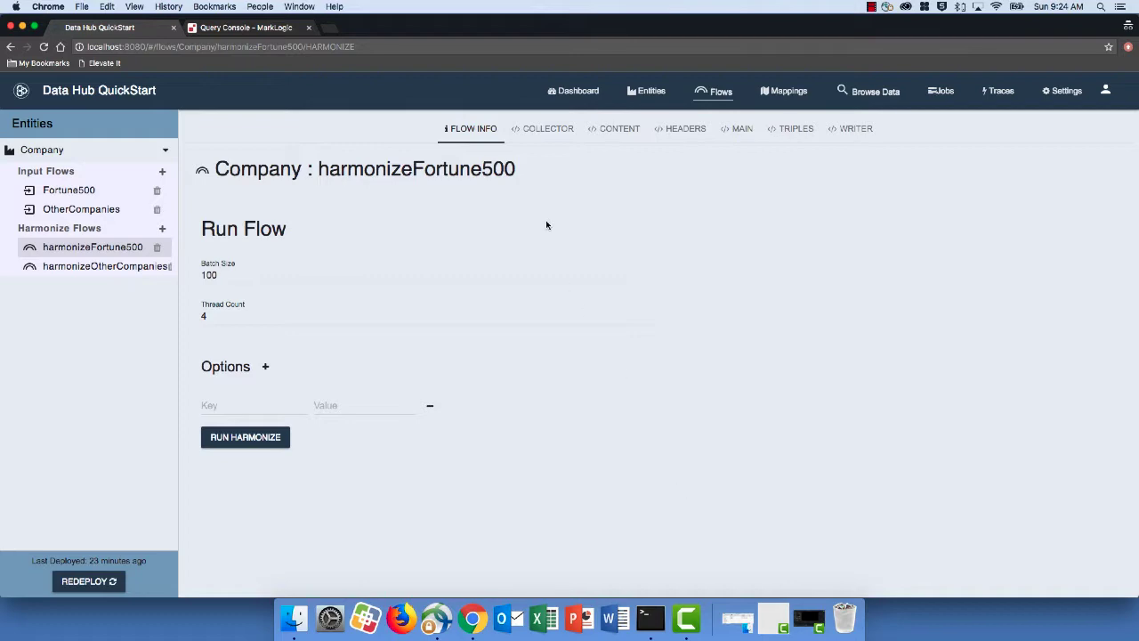
Step: In the harmonizeFortune500 collector code, replace options.entity in the collection query with the string 'Fortune500' and save the file
{"action": "left_click", "coordinate": [544, 130]}
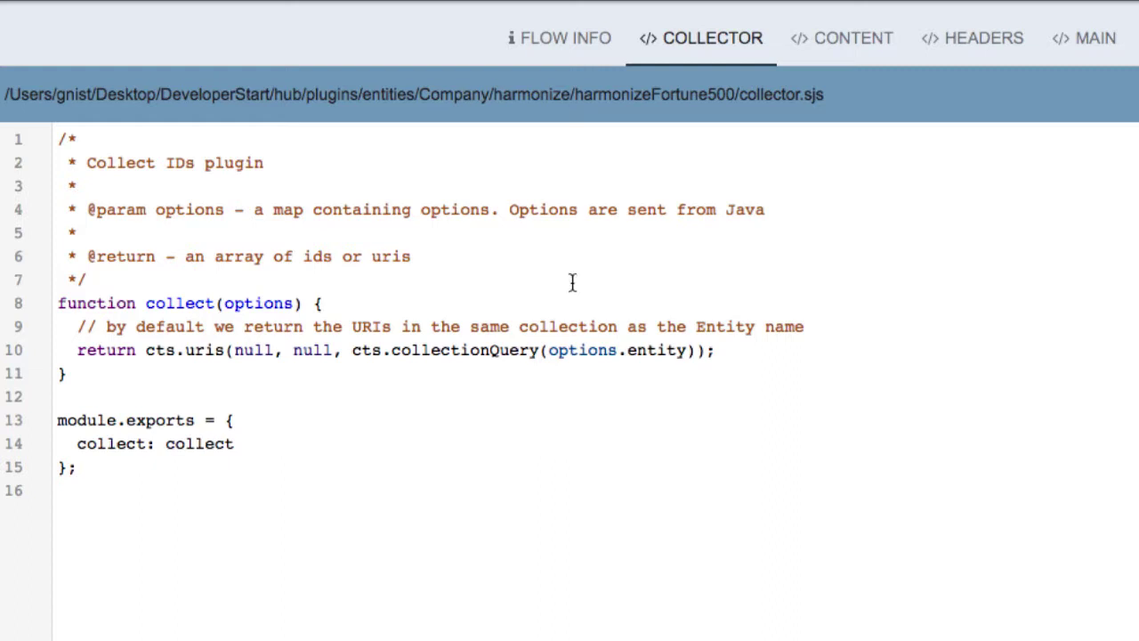
{"action": "left_click_drag", "start_coordinate": [549, 350], "coordinate": [682, 350]}
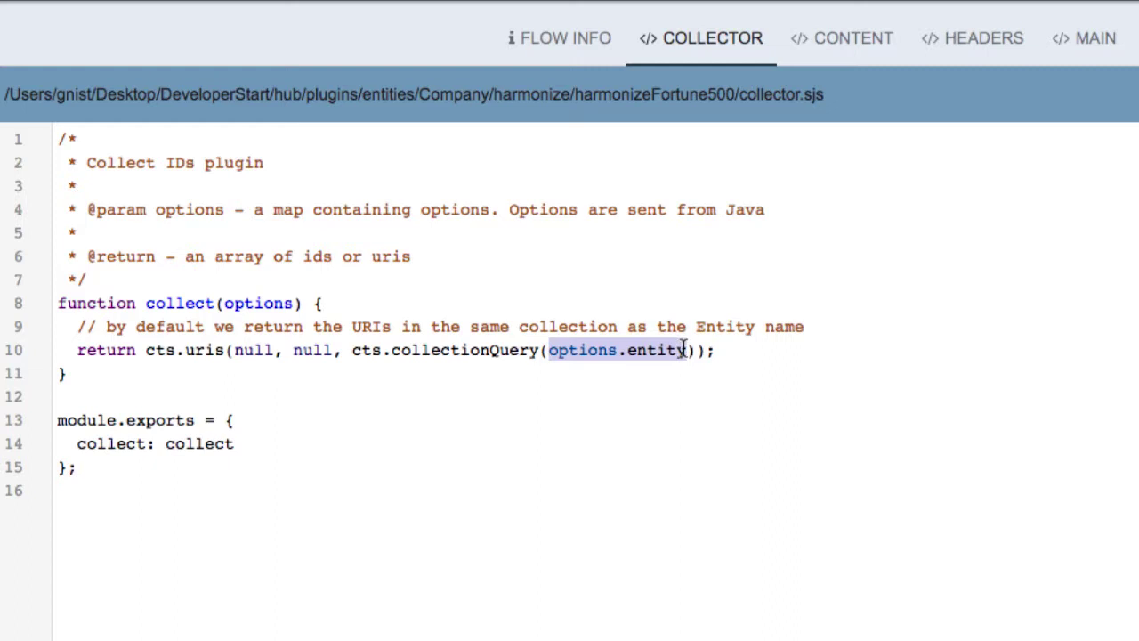
{"action": "key", "text": "BackSpace"}
{"action": "type", "text": "'"}
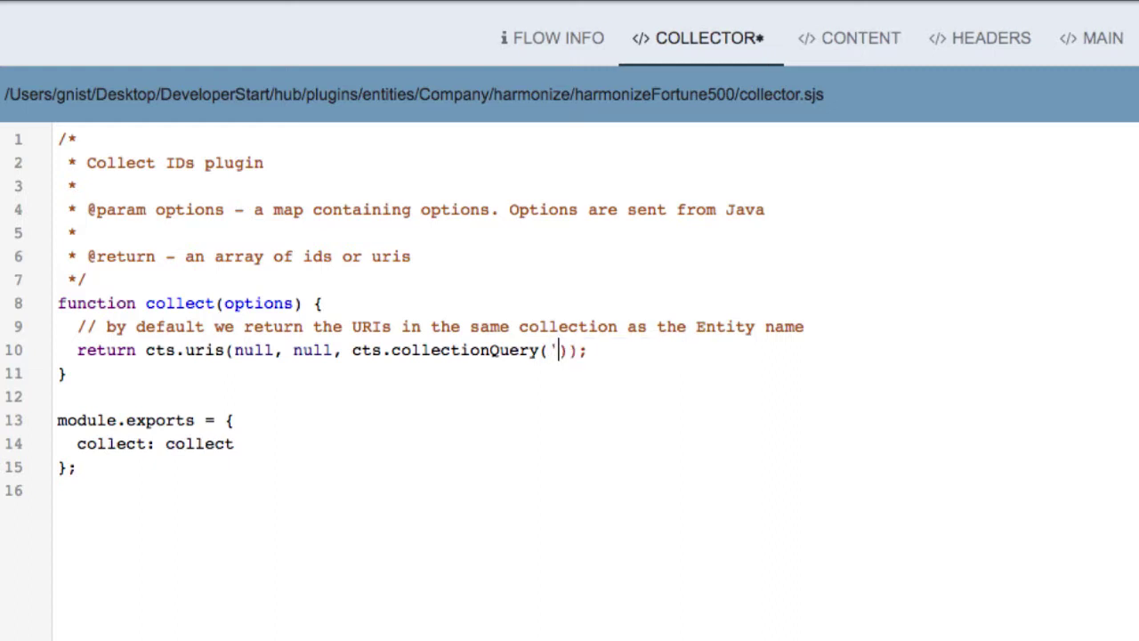
{"action": "type", "text": "Fortune"}
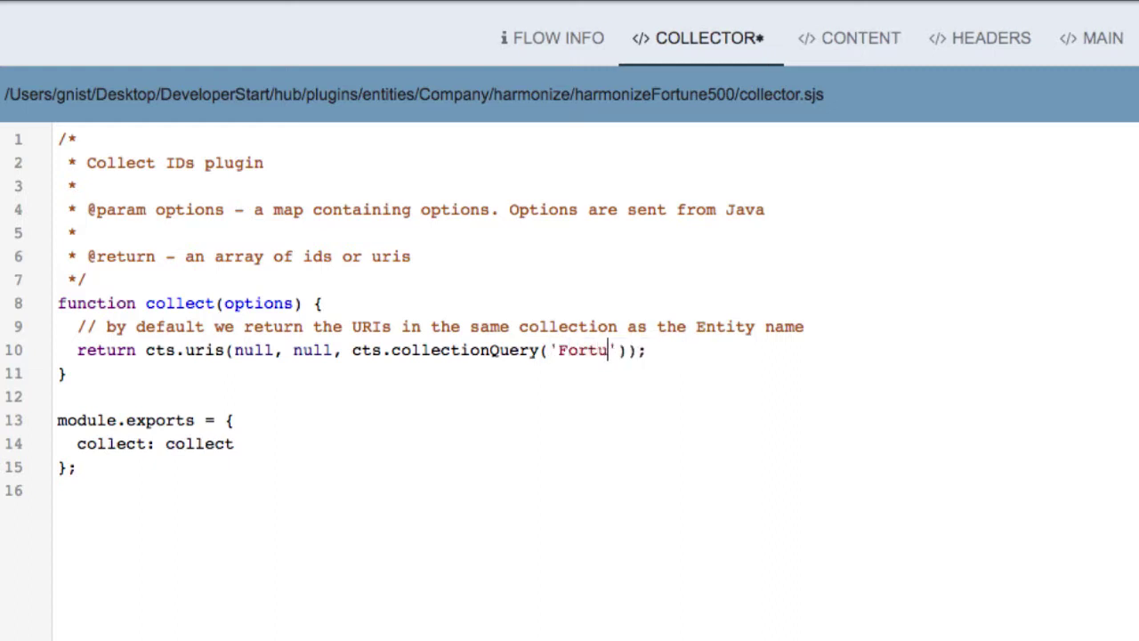
{"action": "type", "text": "500"}
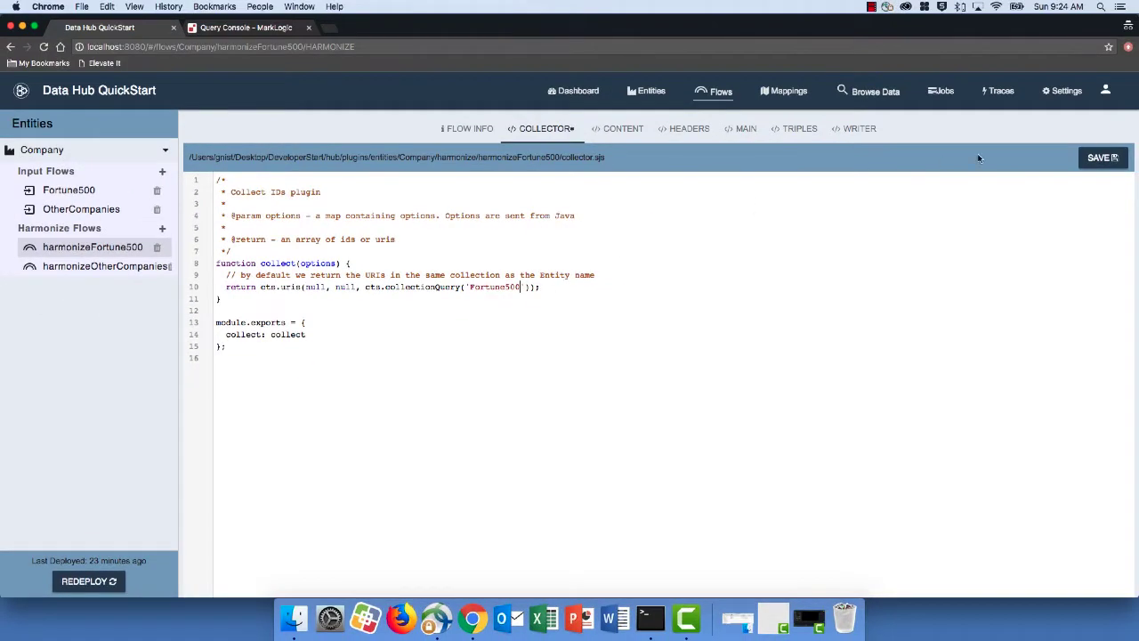
{"action": "left_click", "coordinate": [1101, 157]}
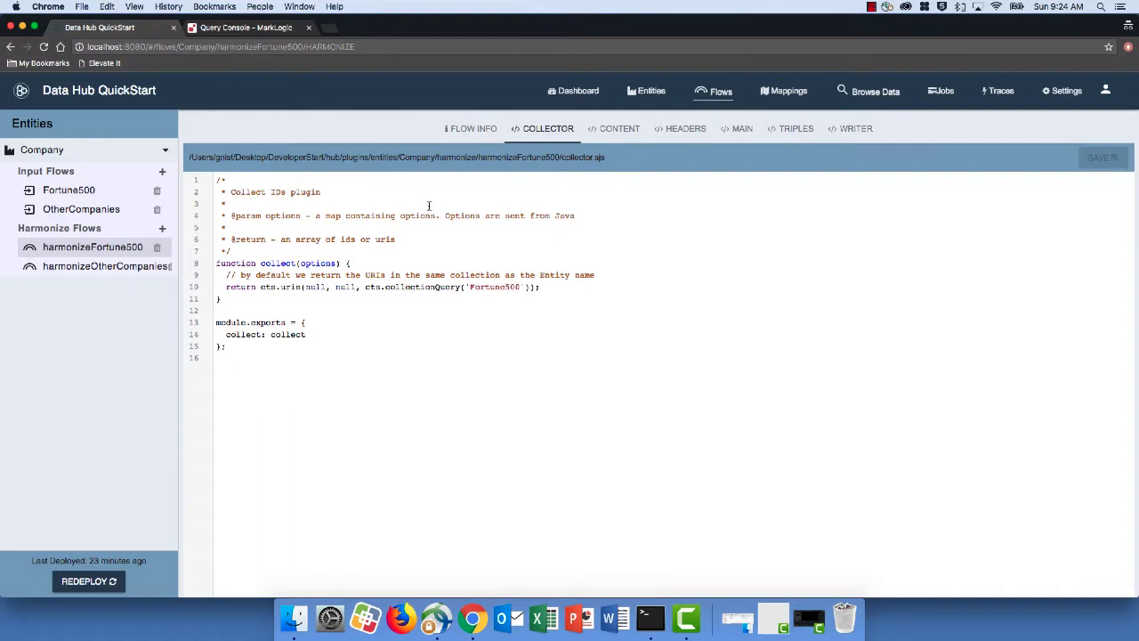
Step: In the harmonizeFortune500 content code, comment out the generated profitMargin mapping line in extractInstanceCompany
{"action": "left_click", "coordinate": [615, 131]}
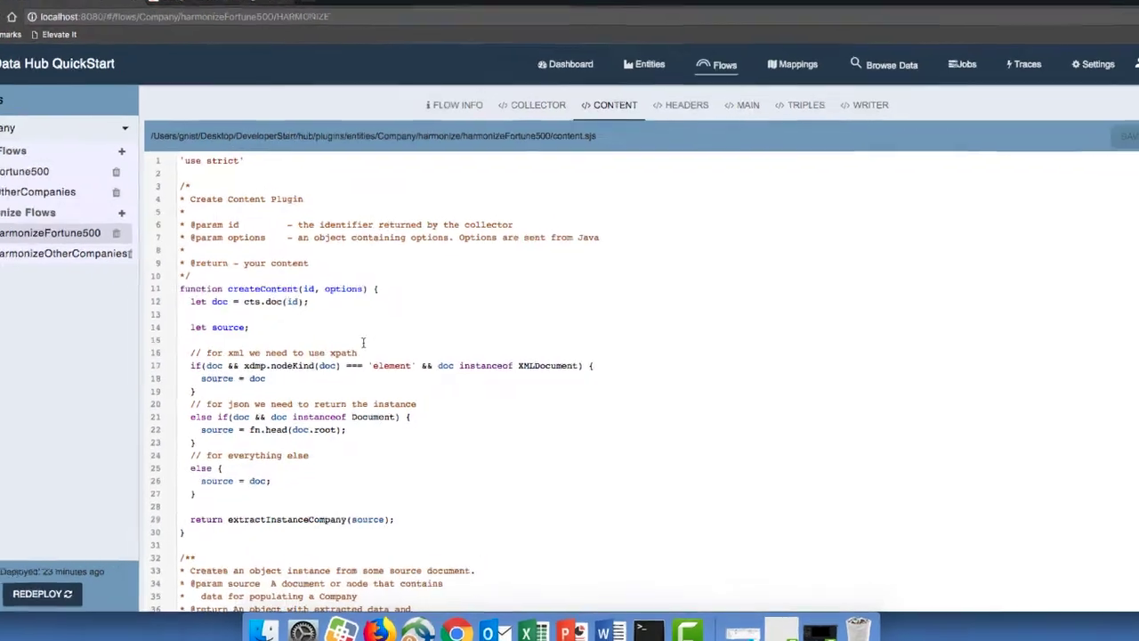
{"action": "scroll", "coordinate": [283, 321], "scroll_direction": "down", "scroll_amount": 10}
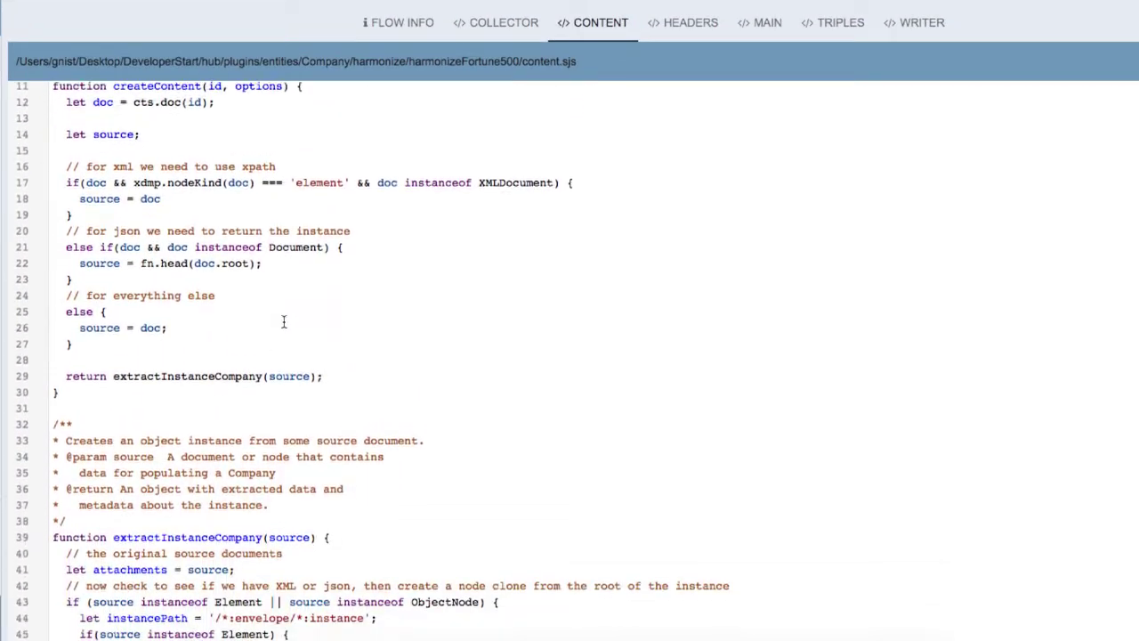
{"action": "scroll", "coordinate": [283, 321], "scroll_direction": "down", "scroll_amount": 2}
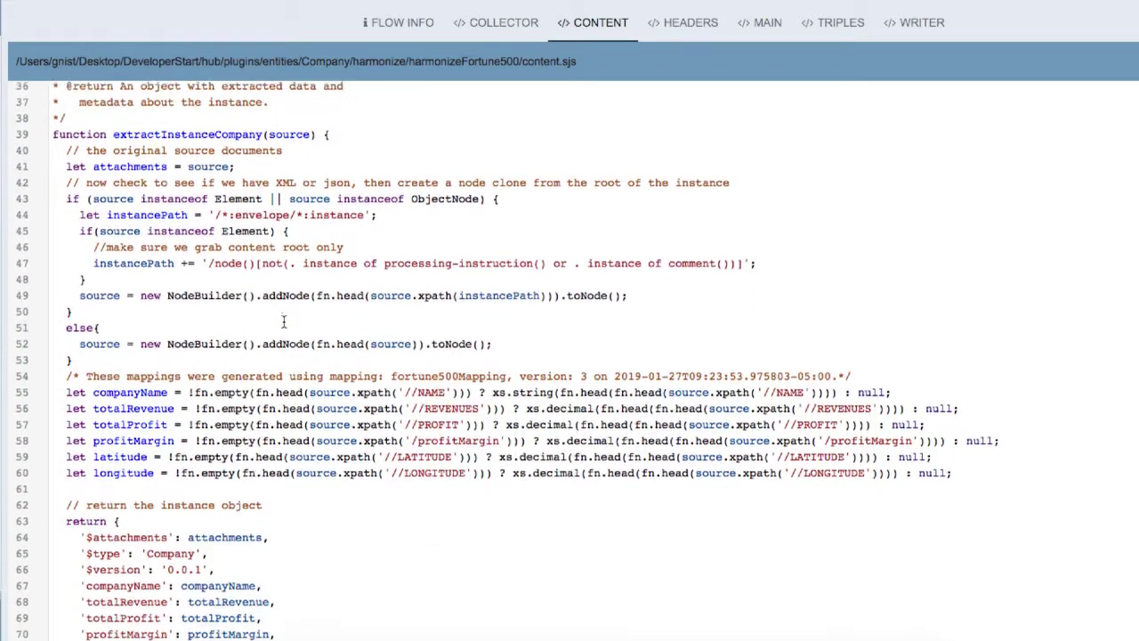
{"action": "double_click", "coordinate": [174, 130]}
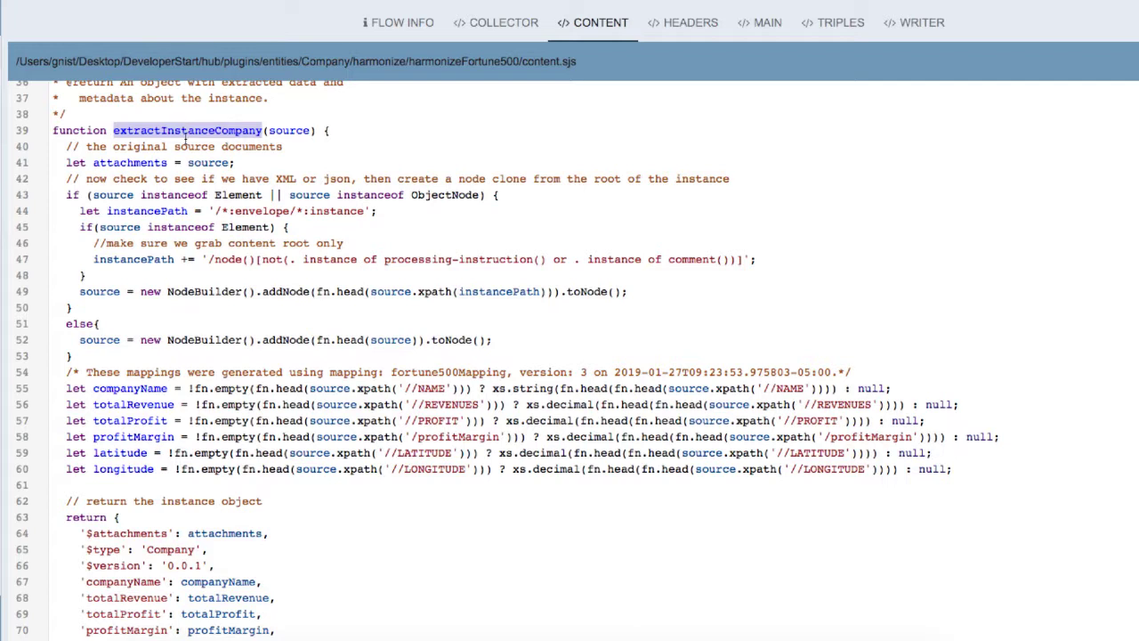
{"action": "left_click", "coordinate": [55, 371]}
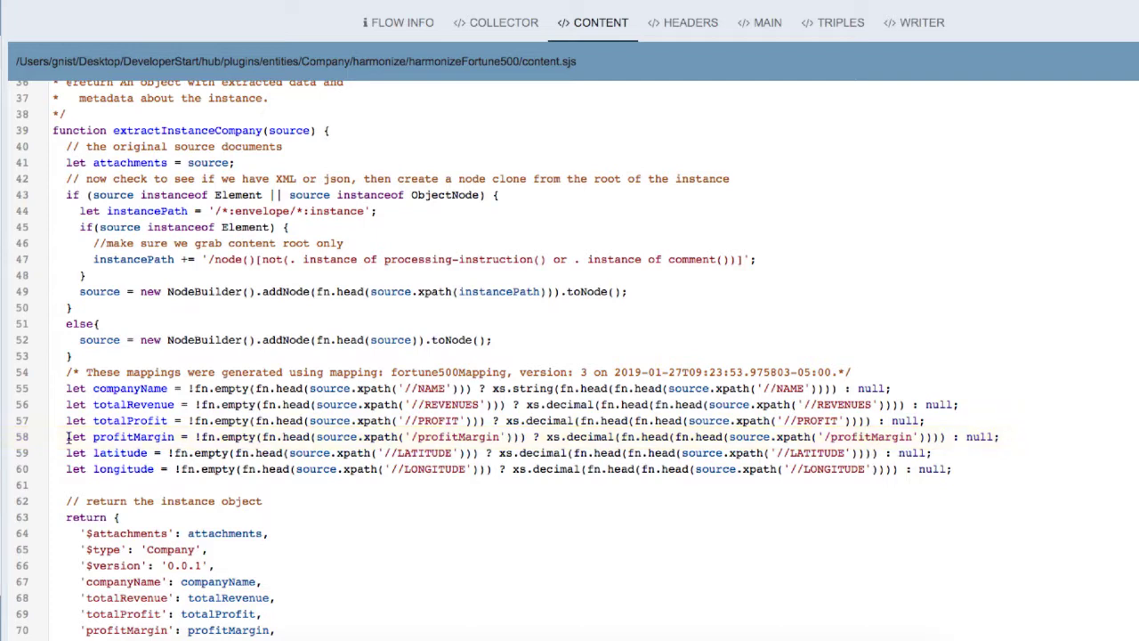
{"action": "scroll", "coordinate": [68, 436], "scroll_direction": "down", "scroll_amount": 3}
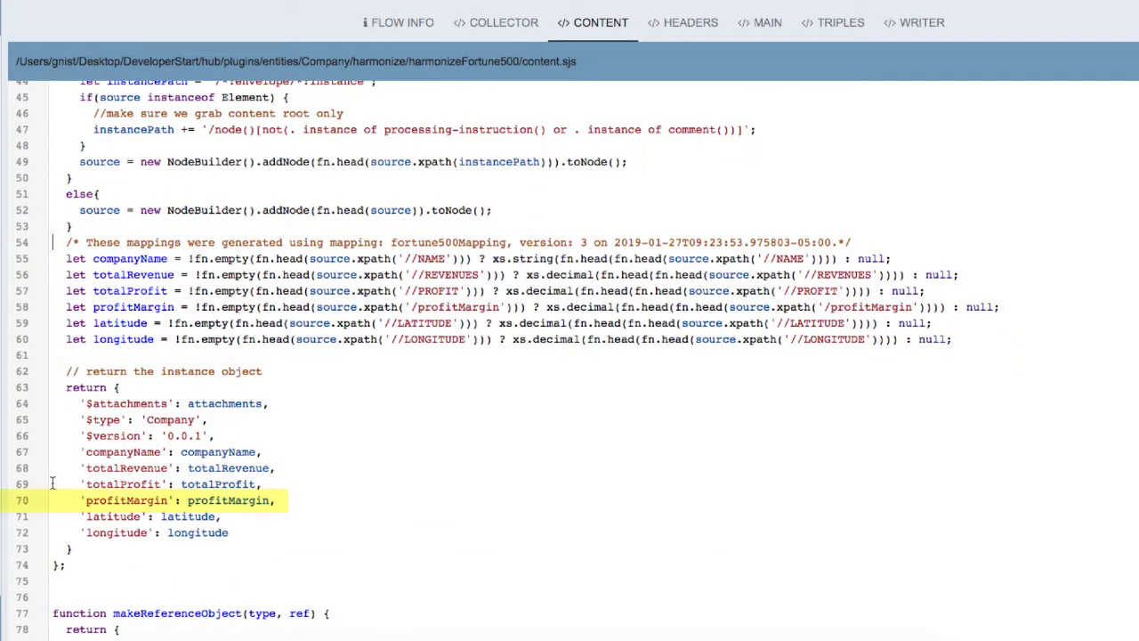
{"action": "left_click", "coordinate": [66, 306]}
{"action": "type", "text": "//"}
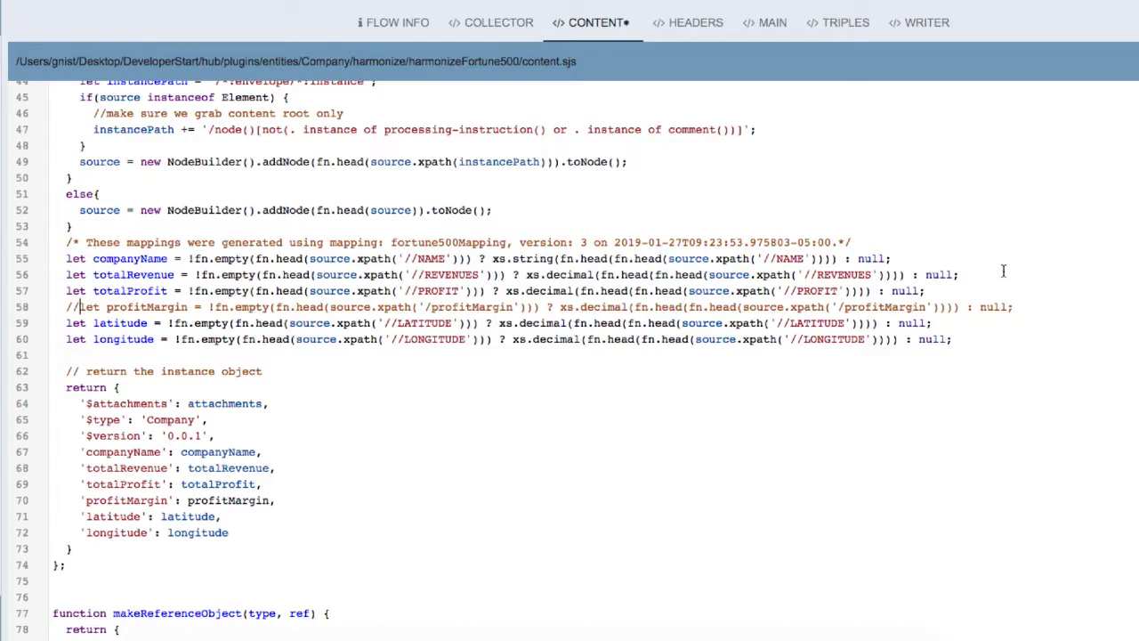
Step: Below the commented line, add let profitMargin = xs.decimal((totalProfit / totalRevenue) * 100);, save the content code and return to the flow's run settings
{"action": "left_click", "coordinate": [1020, 306]}
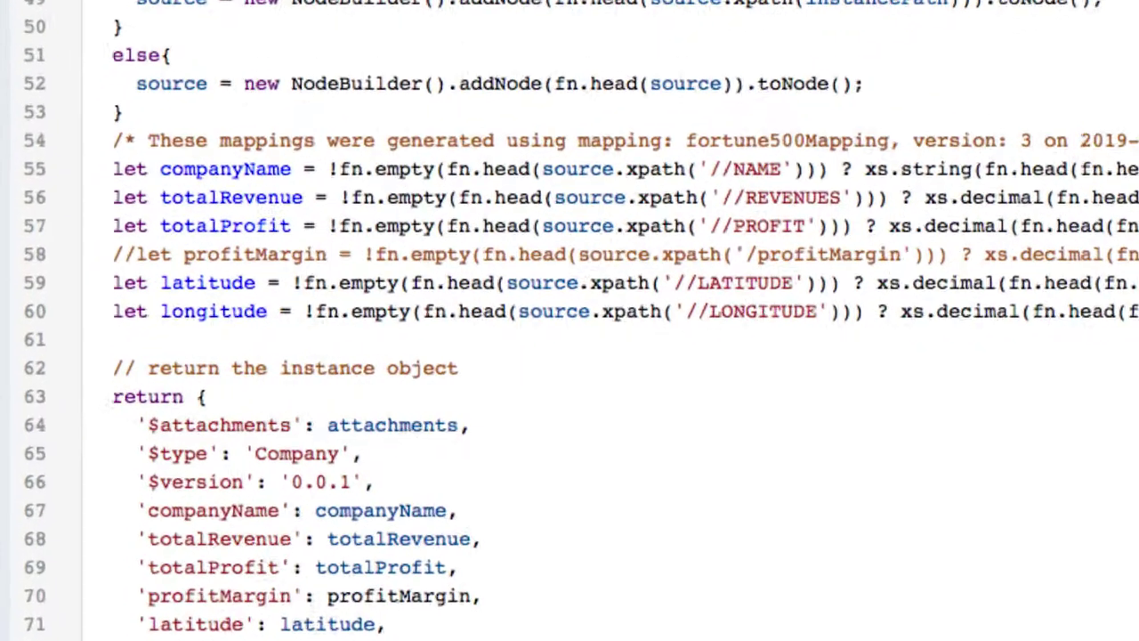
{"action": "key", "text": "Return"}
{"action": "key", "text": "Return"}
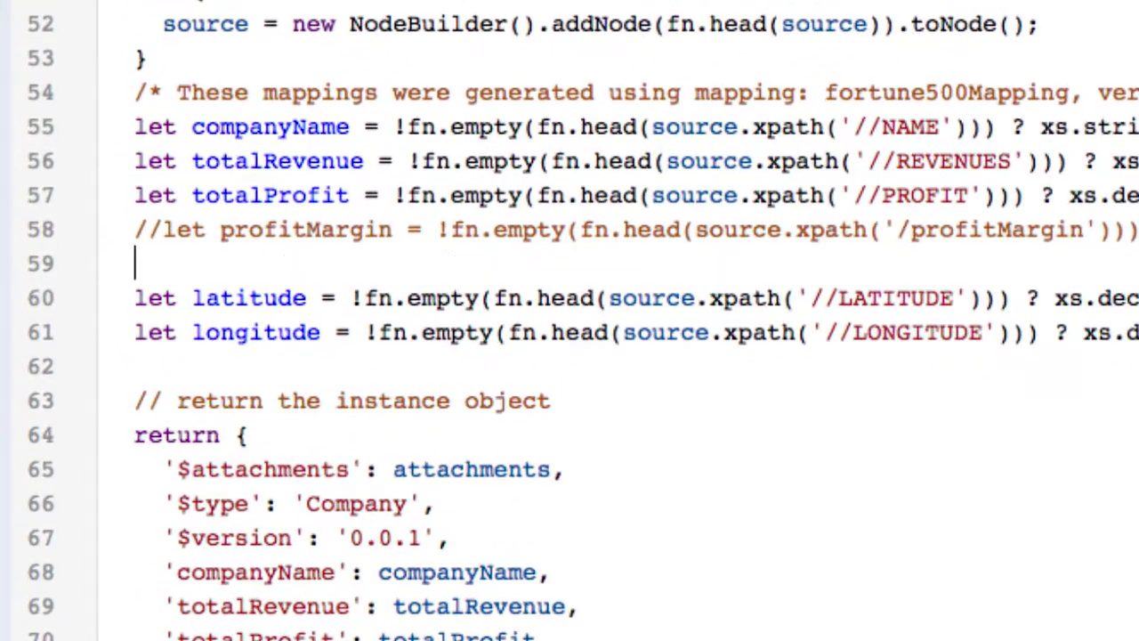
{"action": "key", "text": "Return"}
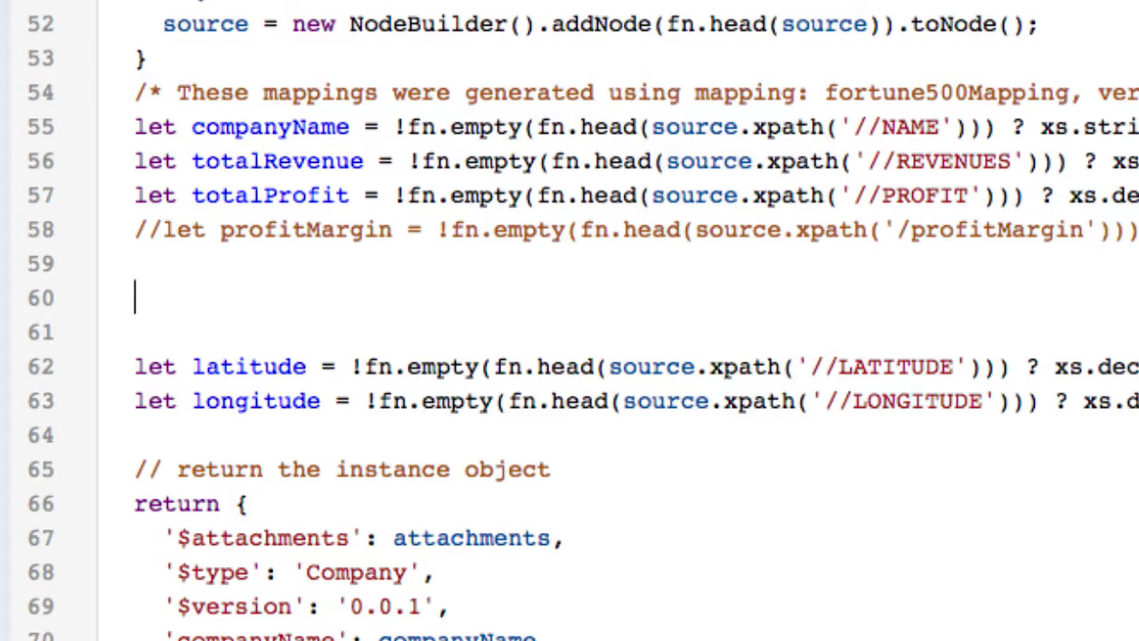
{"action": "type", "text": "let profitMargin = xs.decimal((totalProfit / totalRevenue) * 100);"}
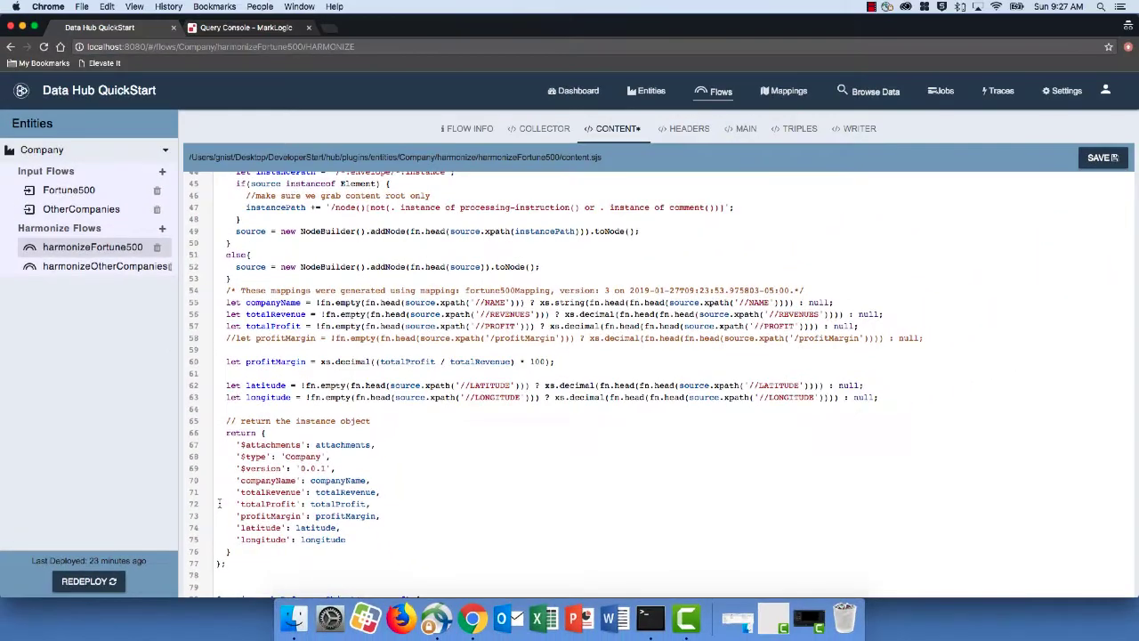
{"action": "left_click", "coordinate": [1102, 158]}
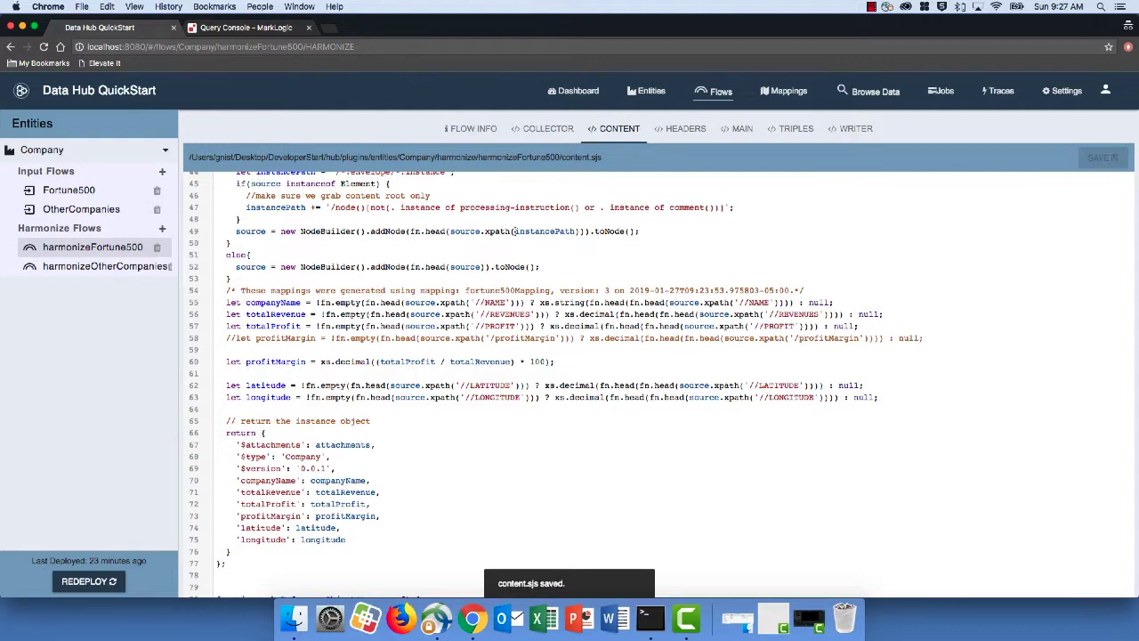
{"action": "left_click", "coordinate": [480, 130]}
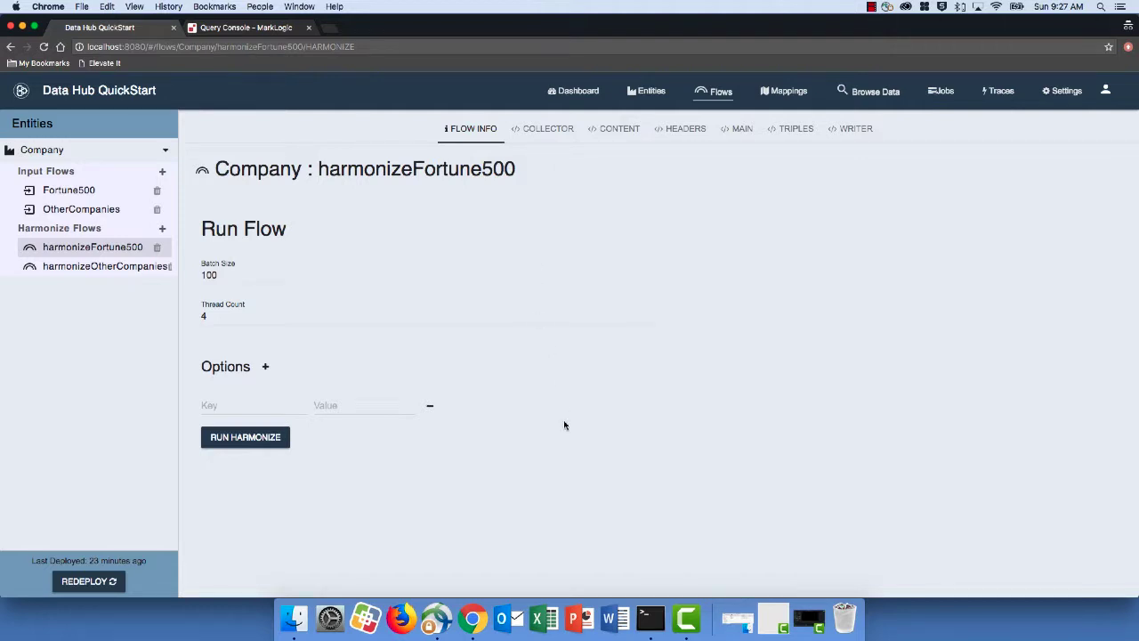
Step: Switch to Finder and locate the harmonize flow folders under code/plugins inside DeveloperStart
{"action": "left_click", "coordinate": [726, 625]}
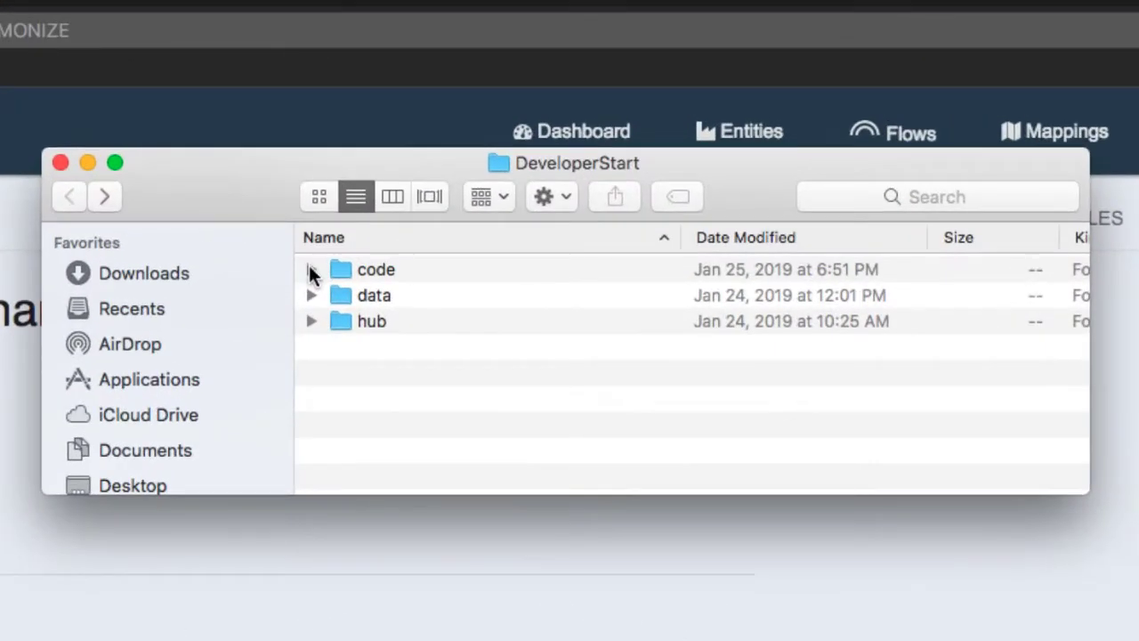
{"action": "left_click", "coordinate": [311, 270]}
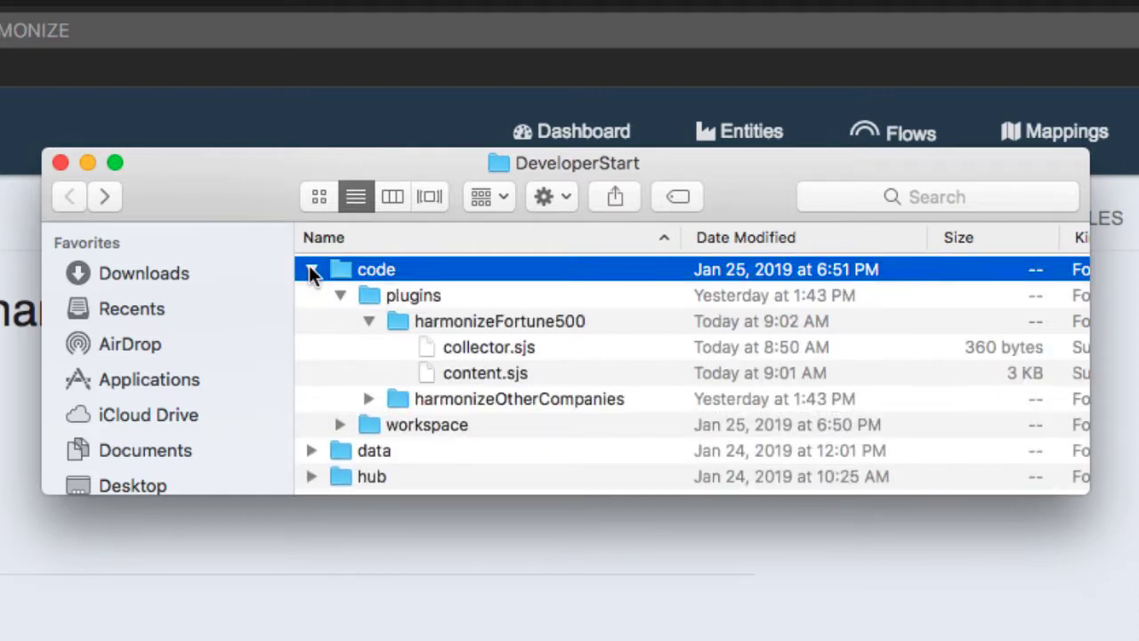
{"action": "left_click", "coordinate": [405, 297]}
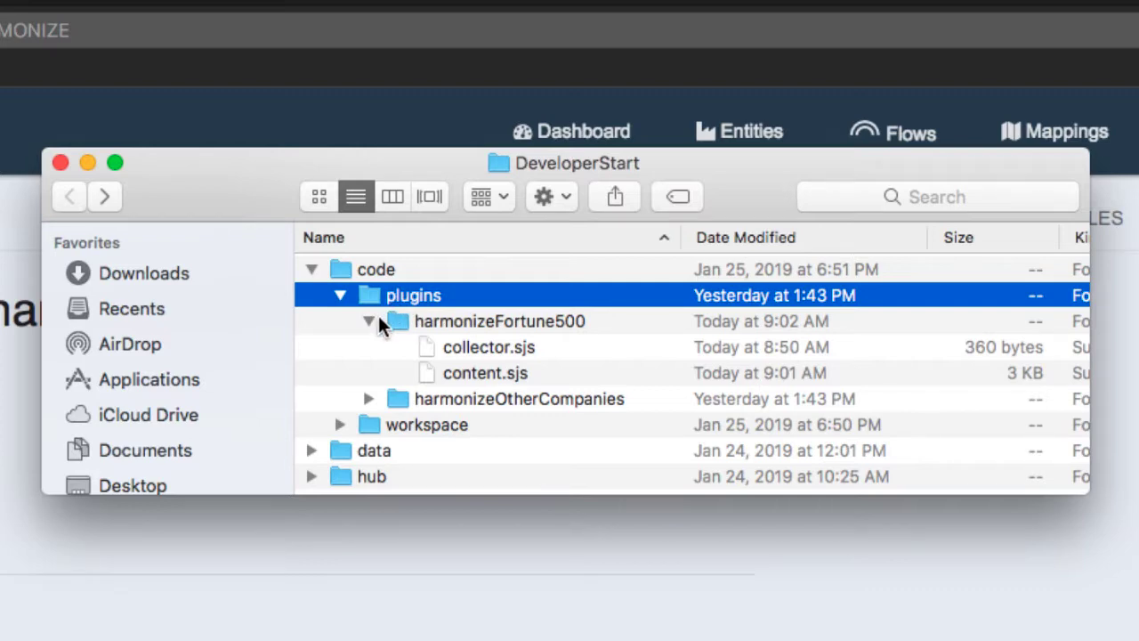
{"action": "left_click", "coordinate": [392, 401]}
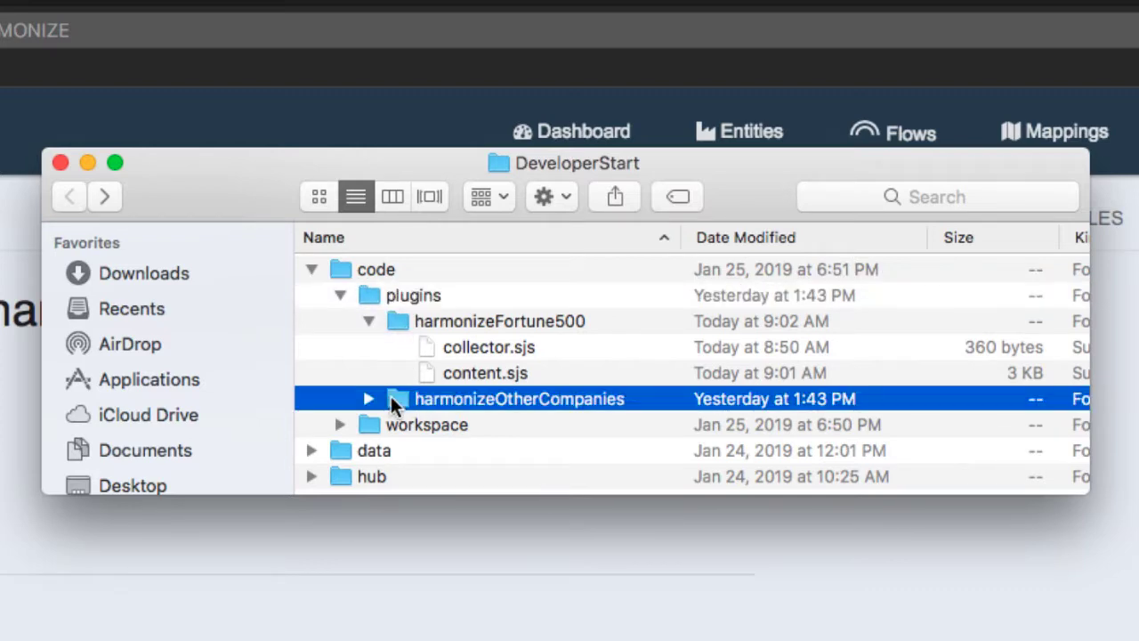
Step: Return from Finder to Data Hub QuickStart, run the harmonizeFortune500 flow, and check its run in the job list
{"action": "left_click", "coordinate": [434, 318]}
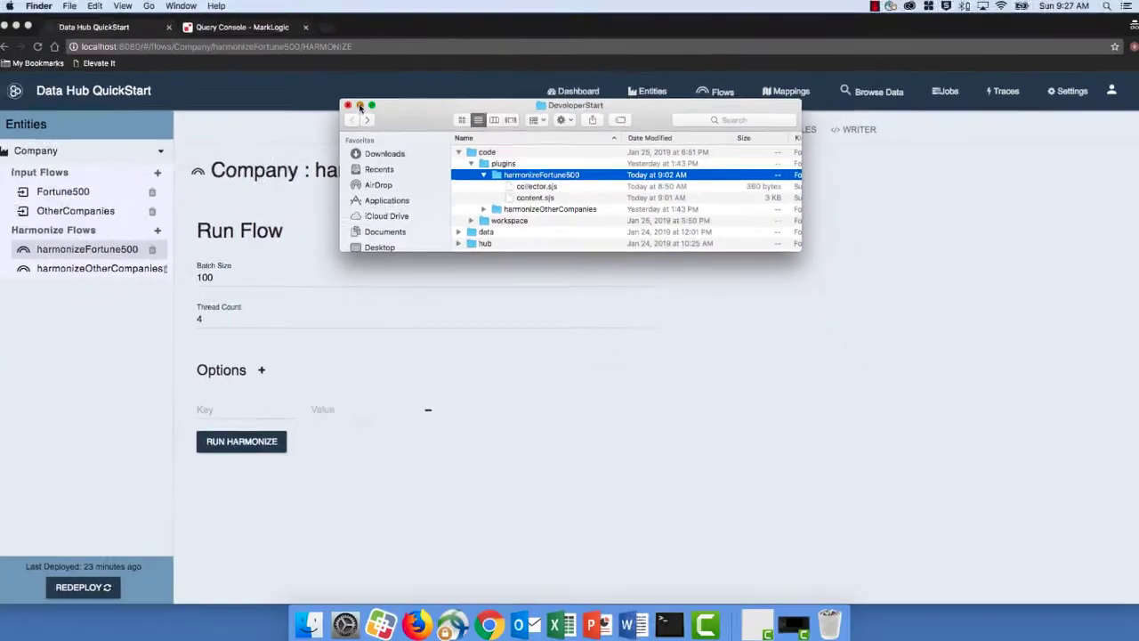
{"action": "left_click", "coordinate": [87, 163]}
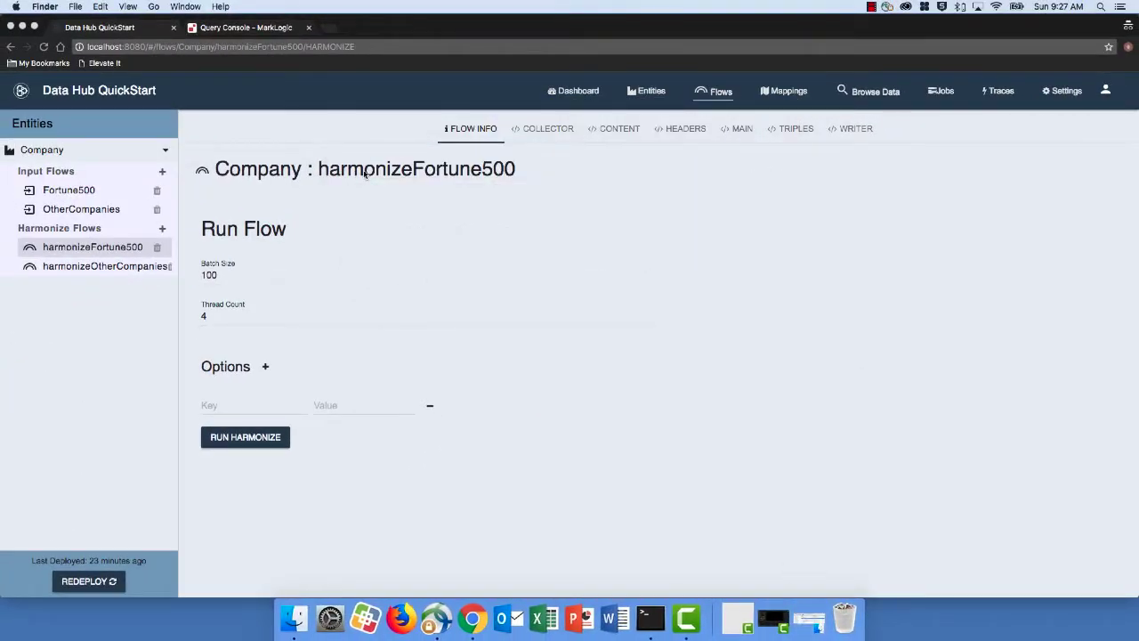
{"action": "left_click", "coordinate": [245, 439]}
{"action": "left_click", "coordinate": [245, 439]}
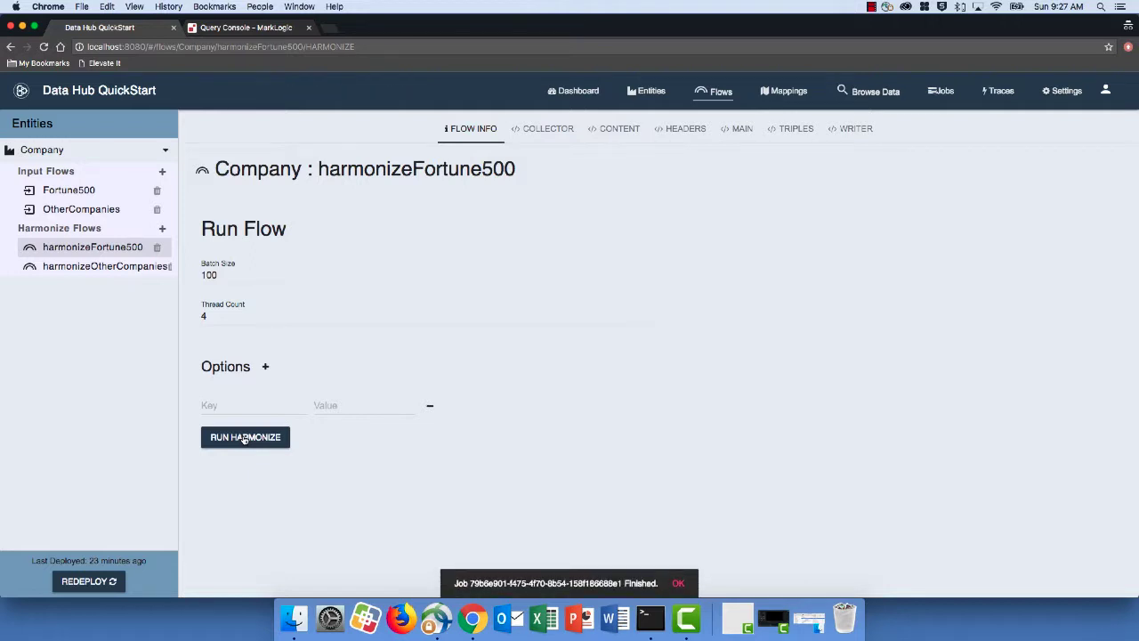
{"action": "left_click", "coordinate": [679, 583]}
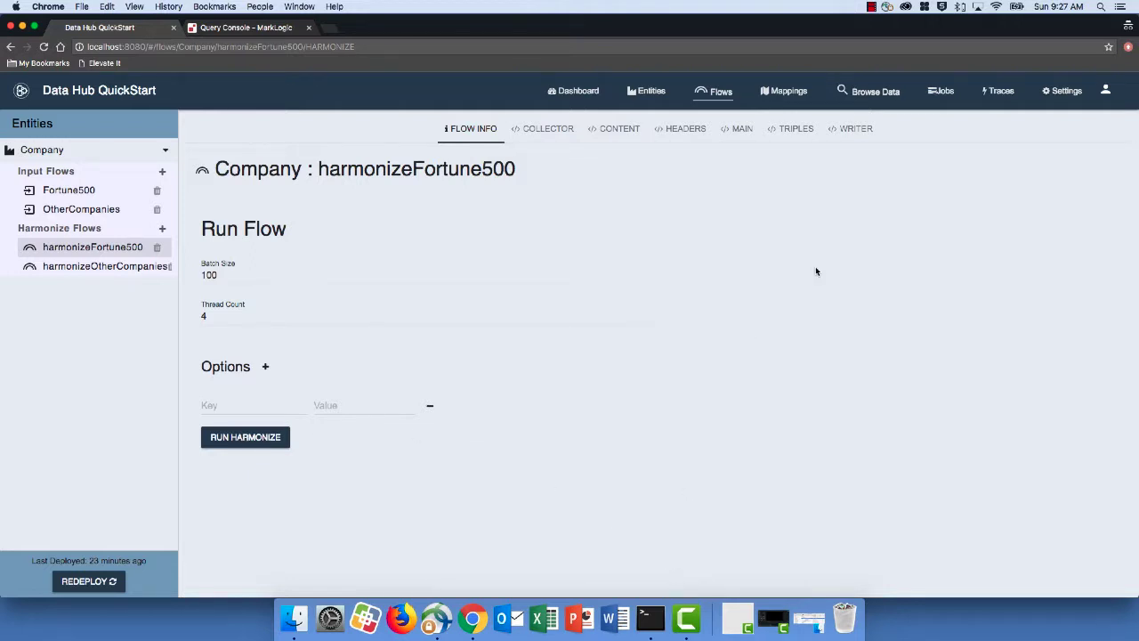
{"action": "left_click", "coordinate": [943, 91]}
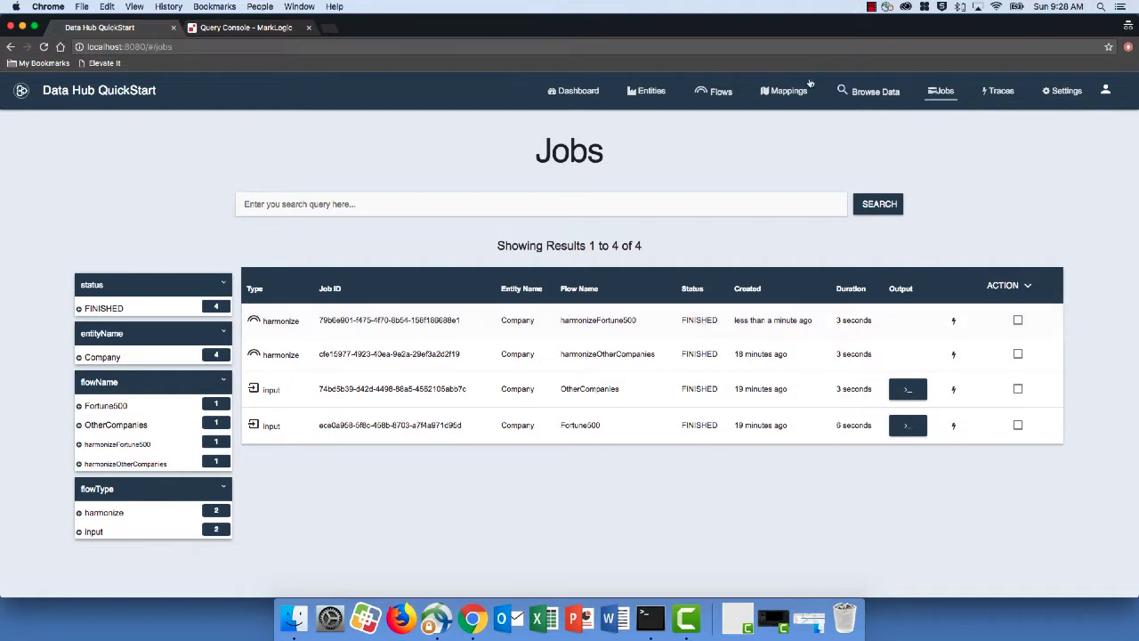
Step: Browse the documents in the FINAL database and open /Company/349.json to inspect its harmonized Company instance
{"action": "left_click", "coordinate": [872, 92]}
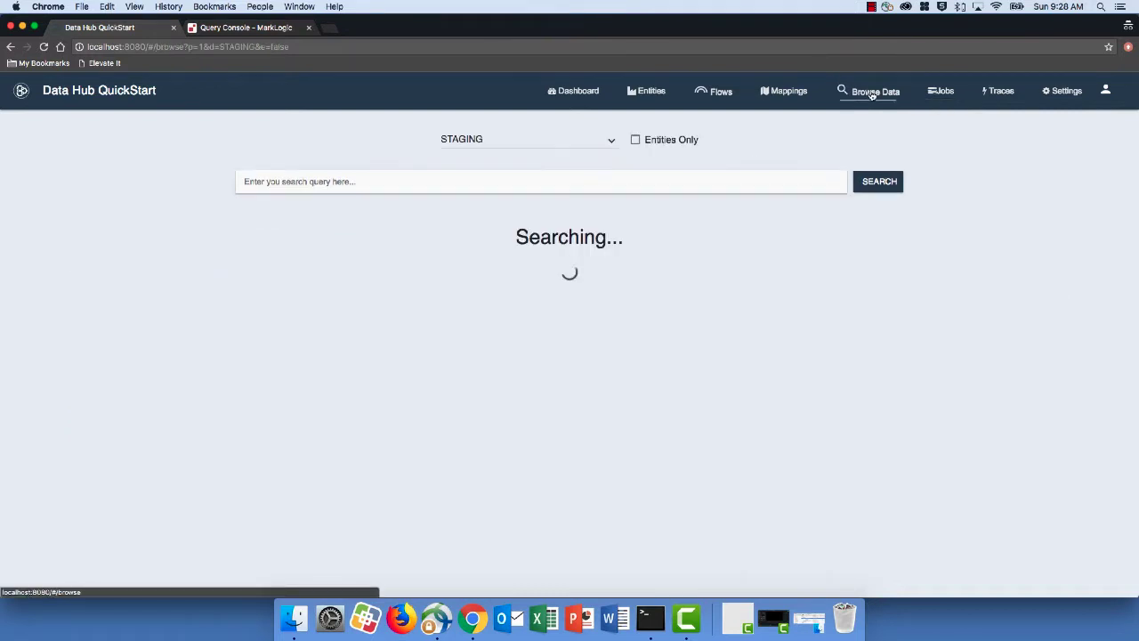
{"action": "left_click", "coordinate": [526, 141]}
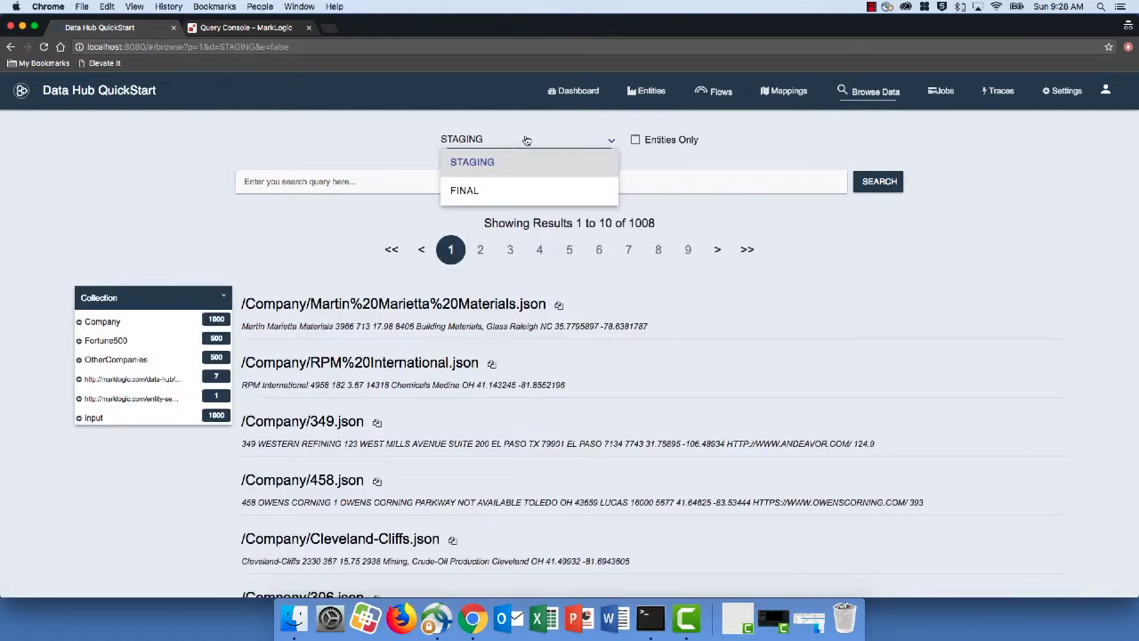
{"action": "left_click", "coordinate": [483, 192]}
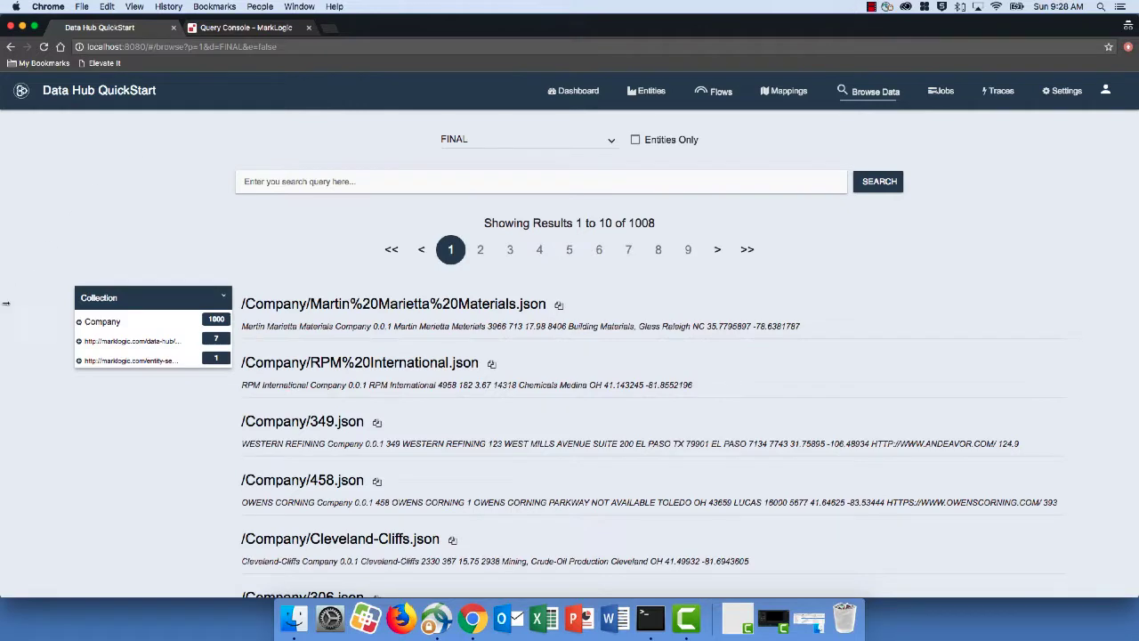
{"action": "scroll", "coordinate": [165, 419], "scroll_direction": "down", "scroll_amount": 2}
{"action": "scroll", "coordinate": [166, 419], "scroll_direction": "down", "scroll_amount": 2}
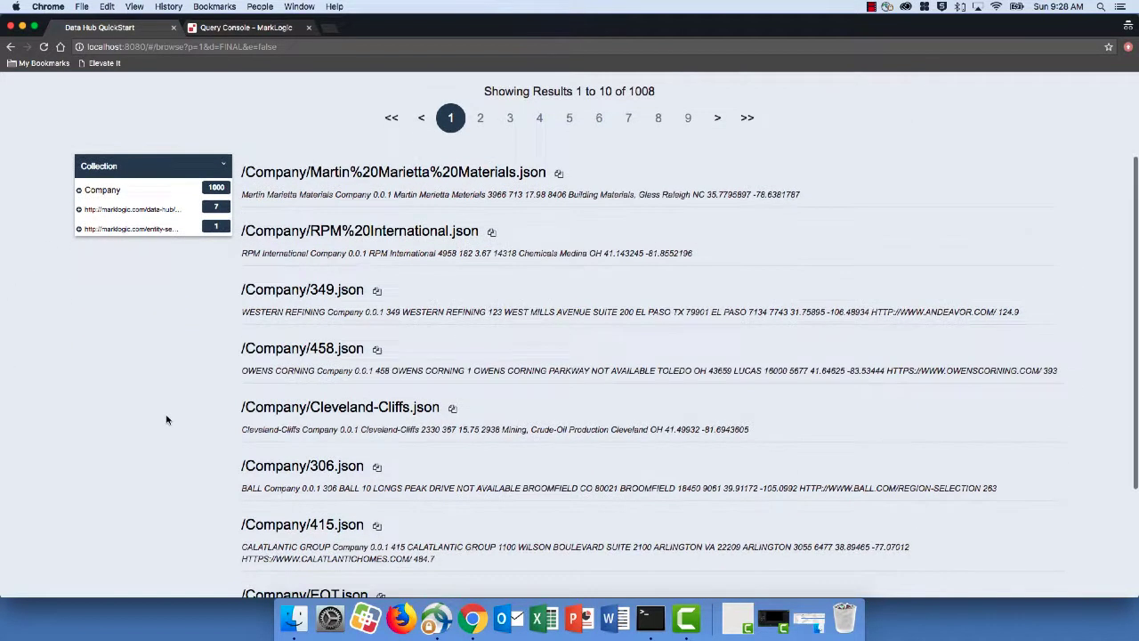
{"action": "left_click_drag", "start_coordinate": [235, 291], "coordinate": [372, 298]}
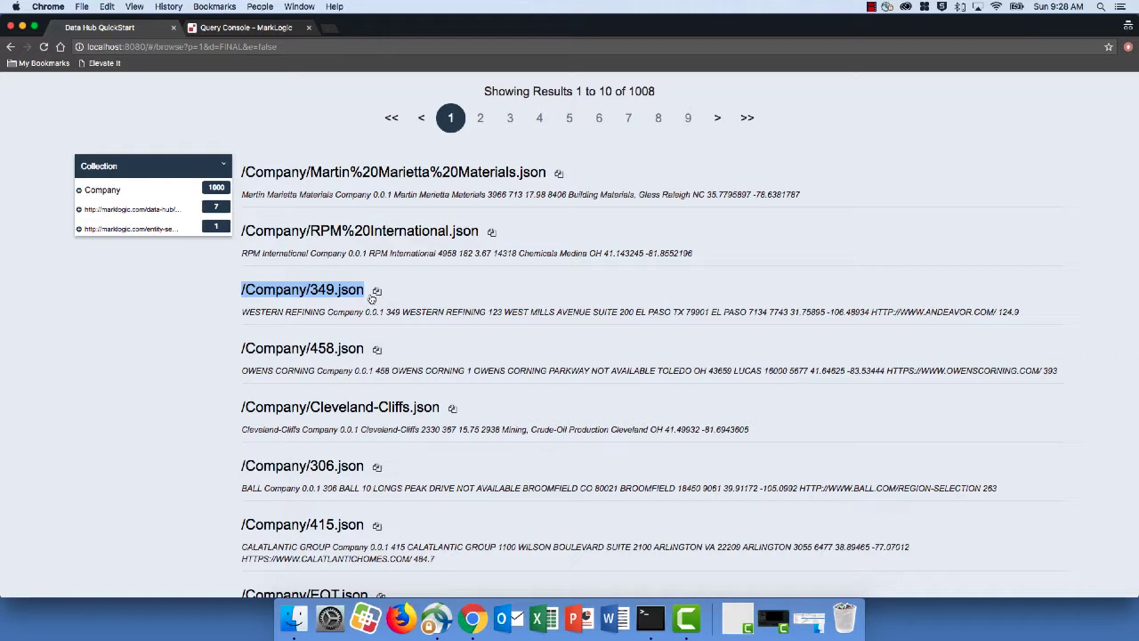
{"action": "left_click", "coordinate": [307, 290]}
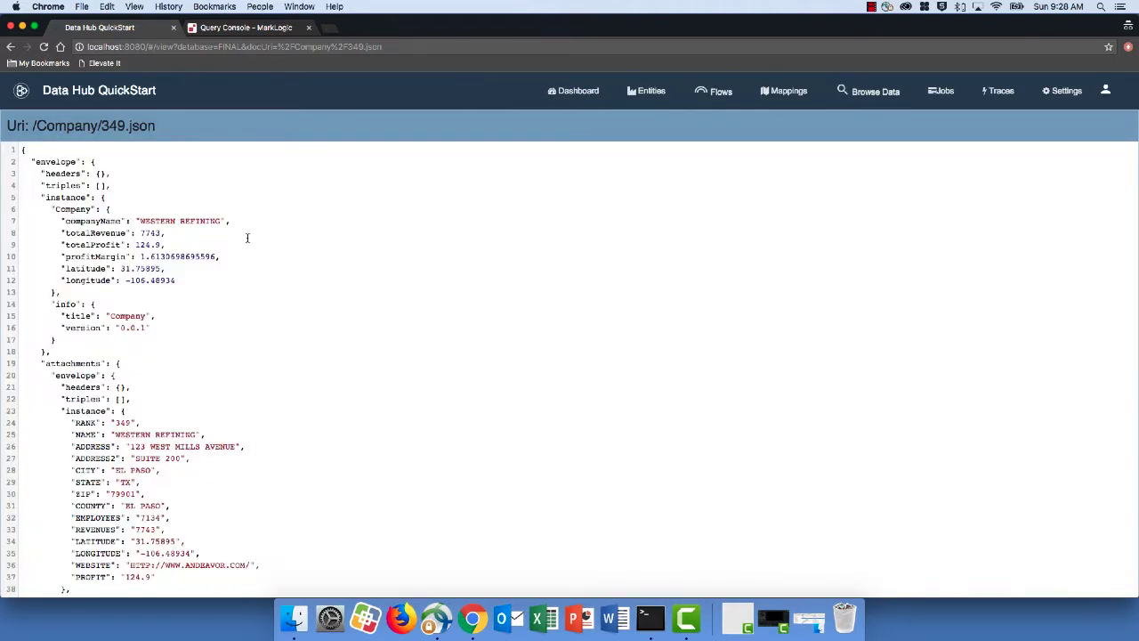